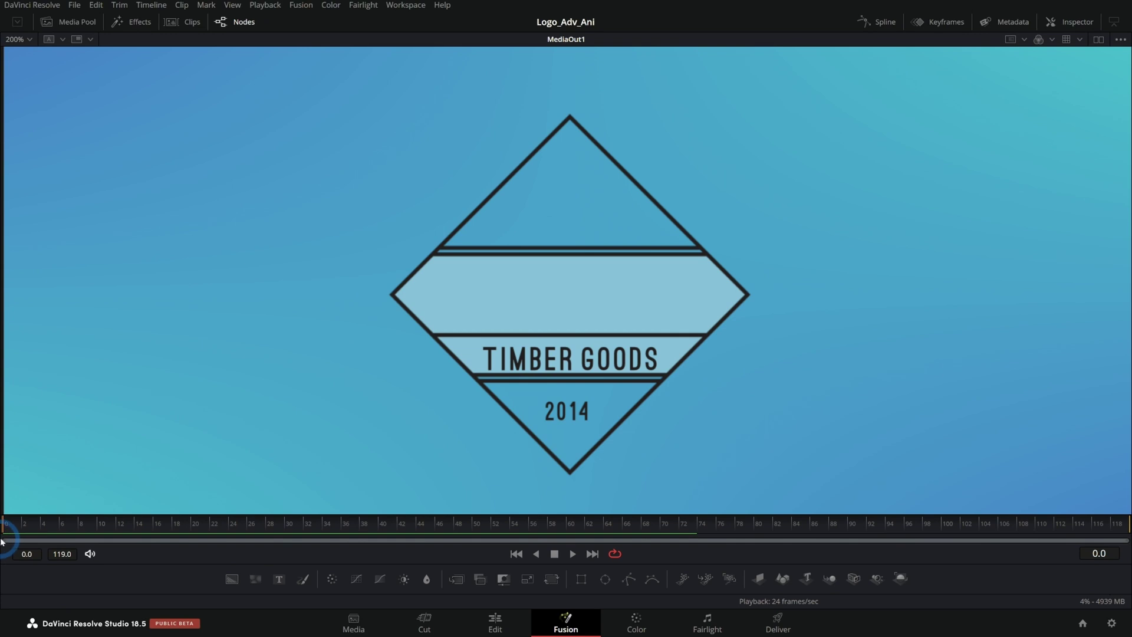
# - Scrub the timeline forward and back to preview the axes, WOODSMAN text and tree animation
pyautogui.moveTo(1, 541); pyautogui.dragTo(251, 548)
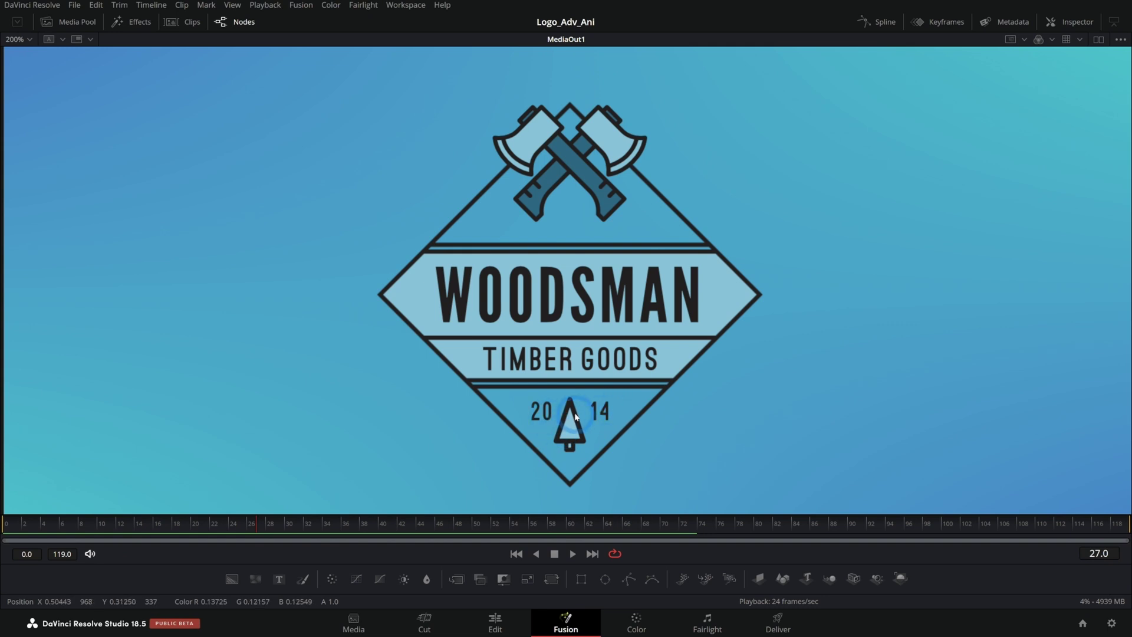
pyautogui.moveTo(228, 526); pyautogui.dragTo(53, 538)
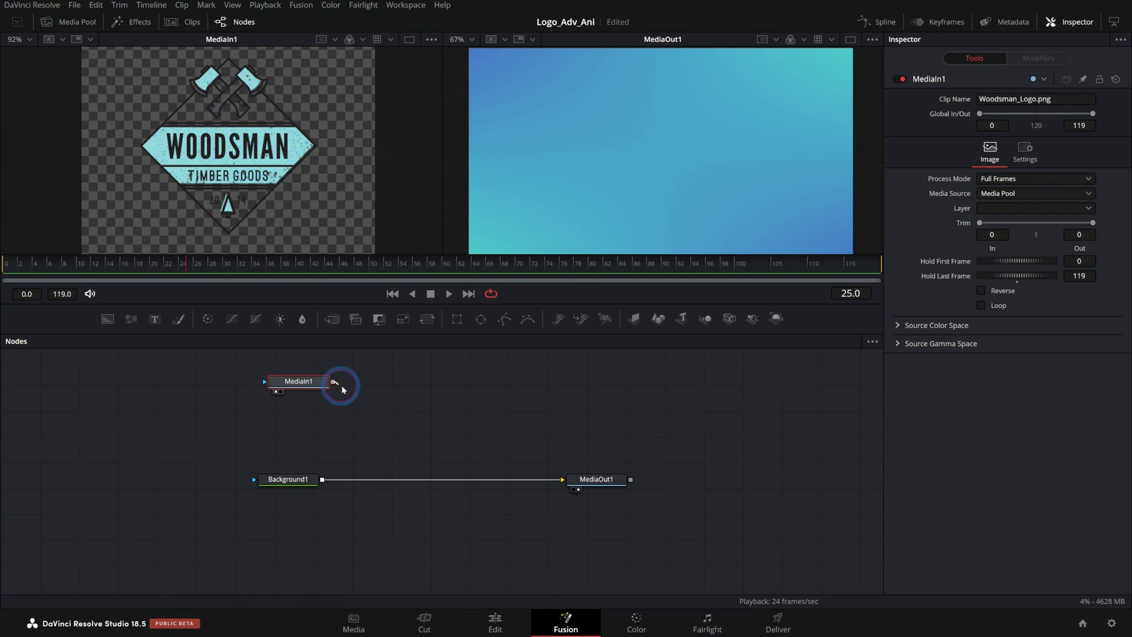
# - Drop Woodsman_Logo.png onto the Background1→MediaOut1 link to create Merge1, then inspect its source settings
pyautogui.moveTo(384, 432); pyautogui.dragTo(324, 475)
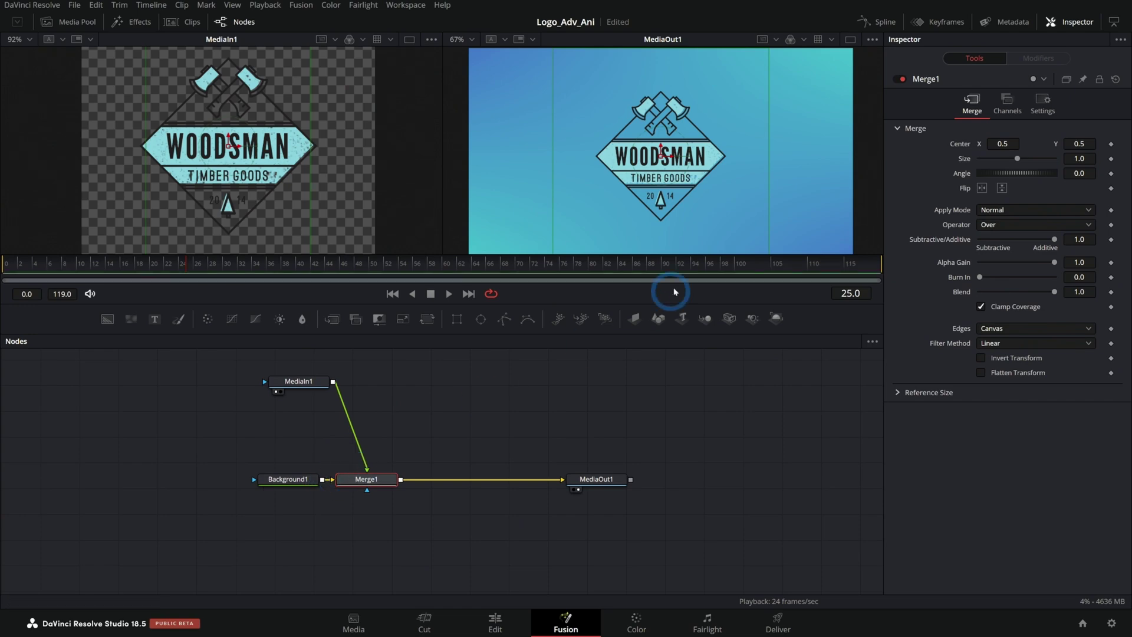
pyautogui.click(311, 387)
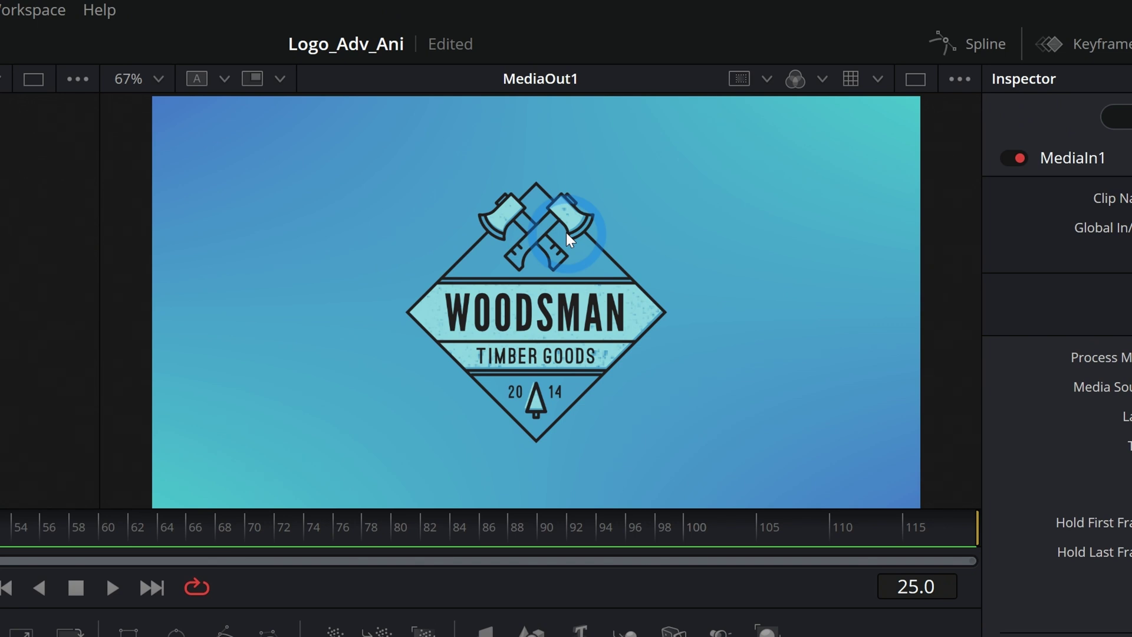
pyautogui.scroll(3, 565, 232)
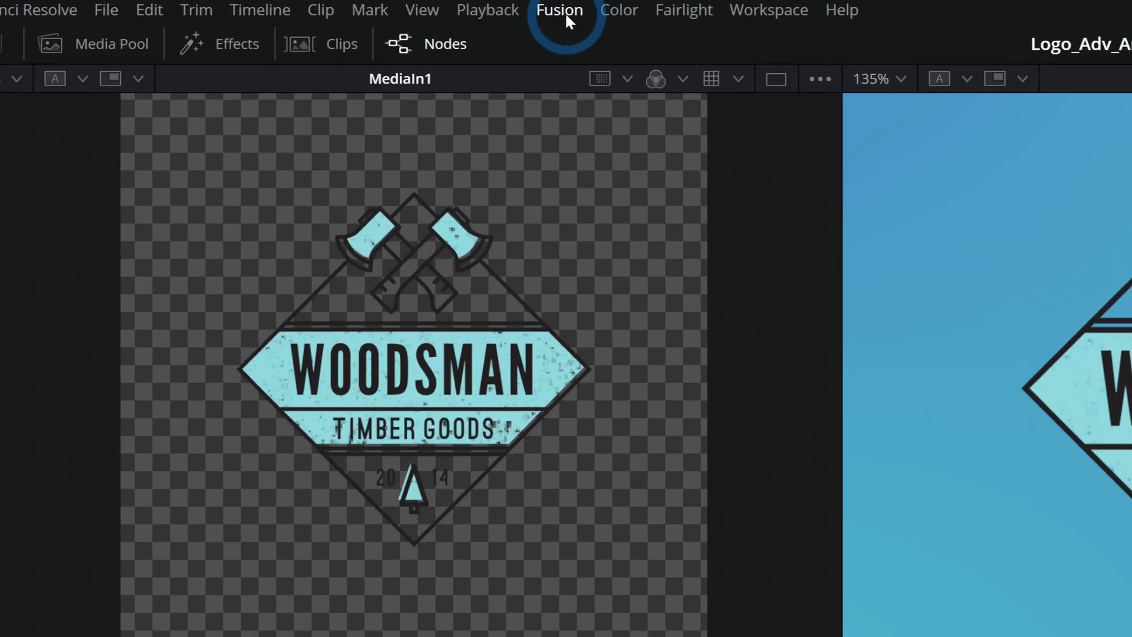
# - Import Logo_Layers-1A.psd as layer nodes, enlarge the node graph, and view Normal5 in the viewer
pyautogui.click(301, 6)
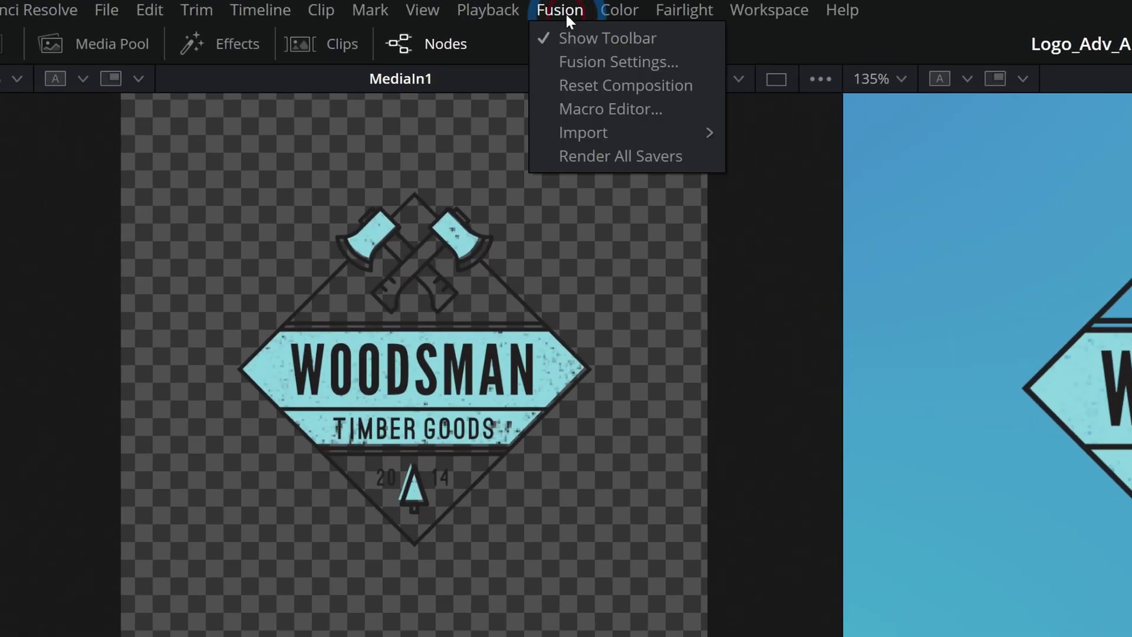
pyautogui.moveTo(565, 132)
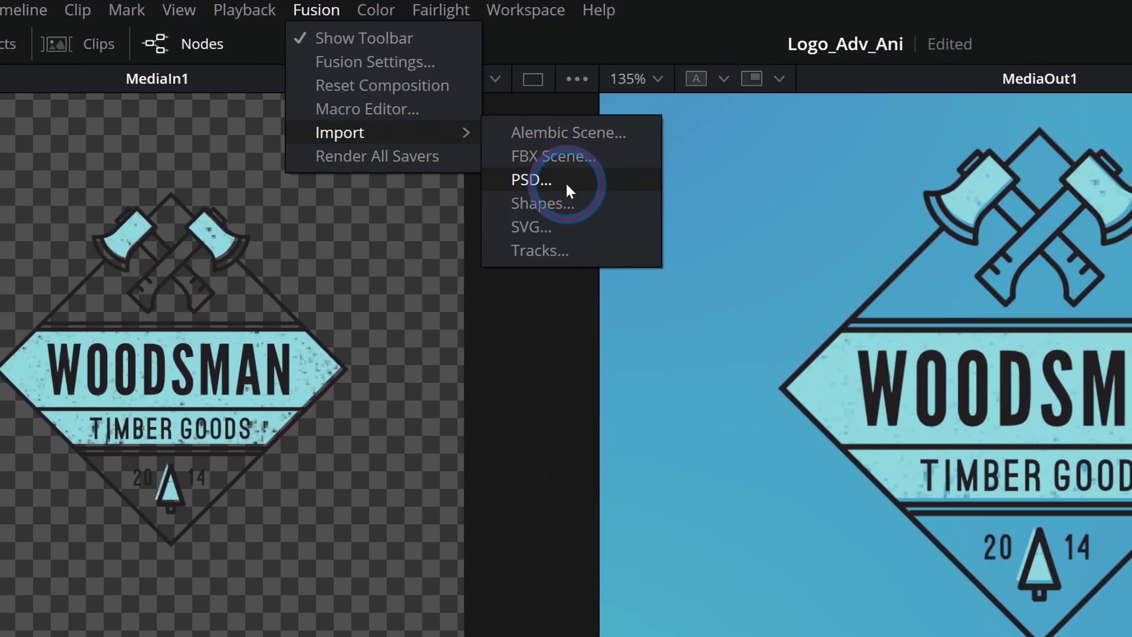
pyautogui.click(566, 180)
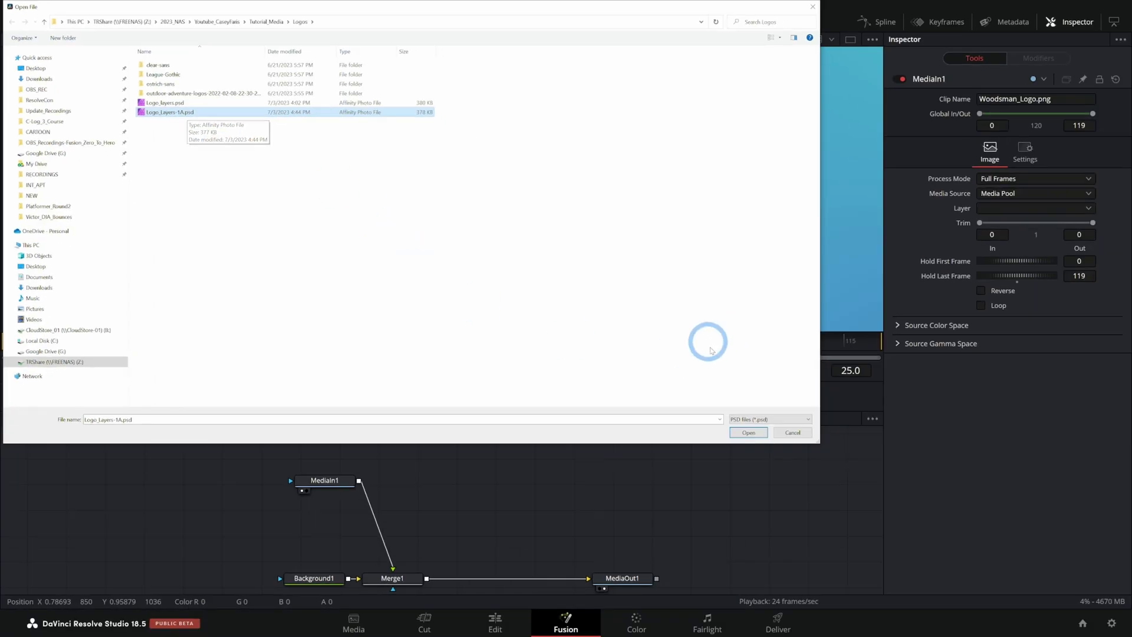
pyautogui.click(748, 432)
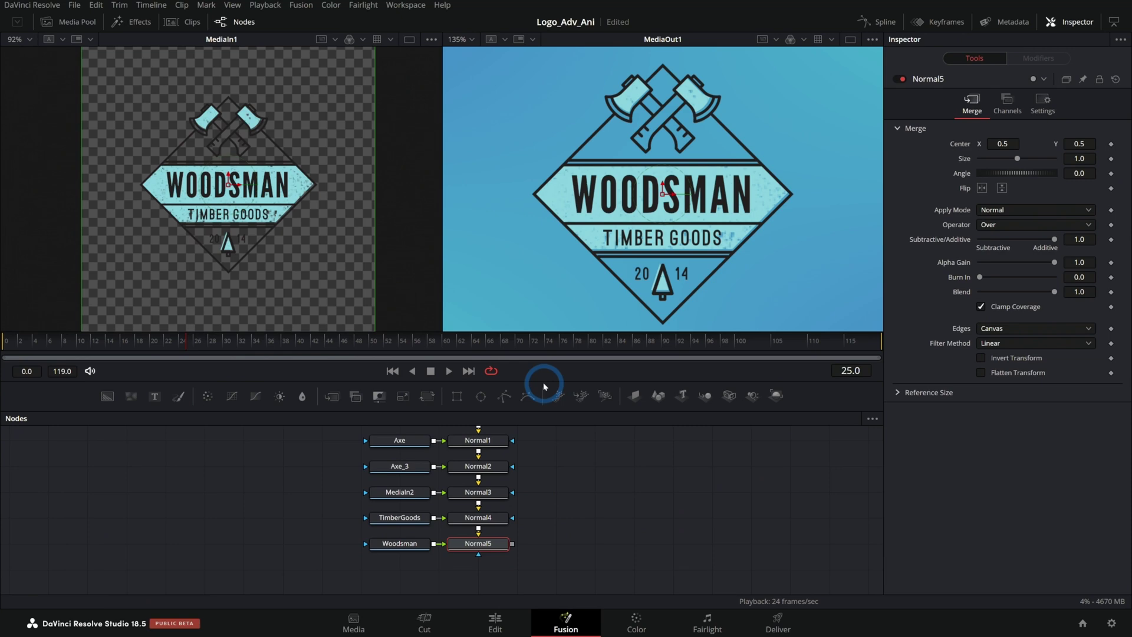
pyautogui.moveTo(543, 382); pyautogui.dragTo(535, 277)
pyautogui.moveTo(566, 399); pyautogui.dragTo(548, 453)
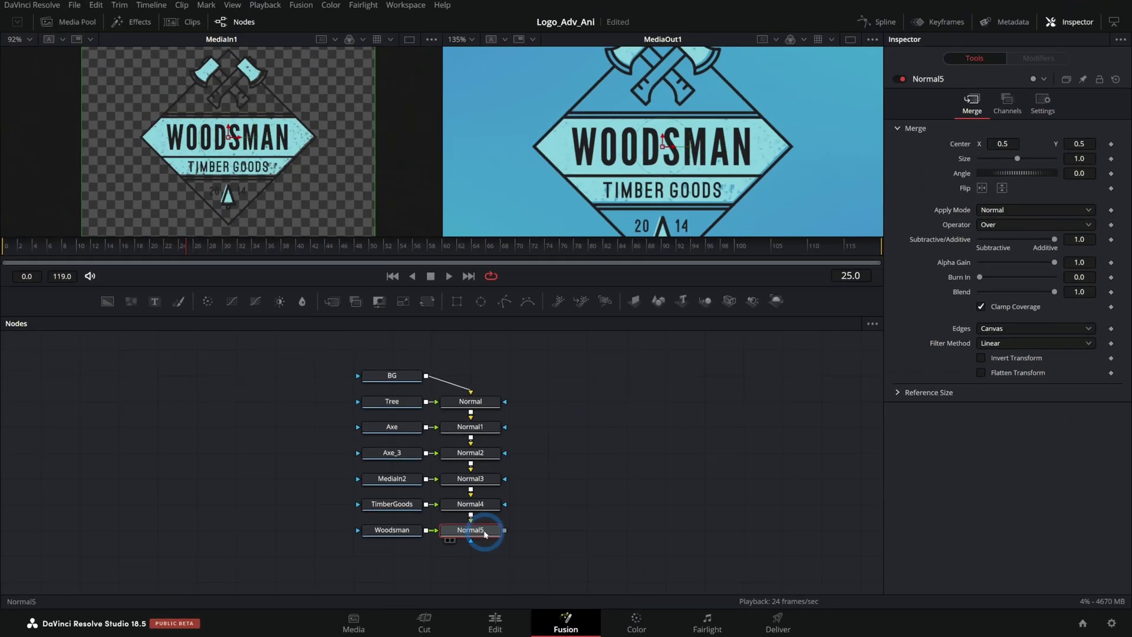
pyautogui.press('1')
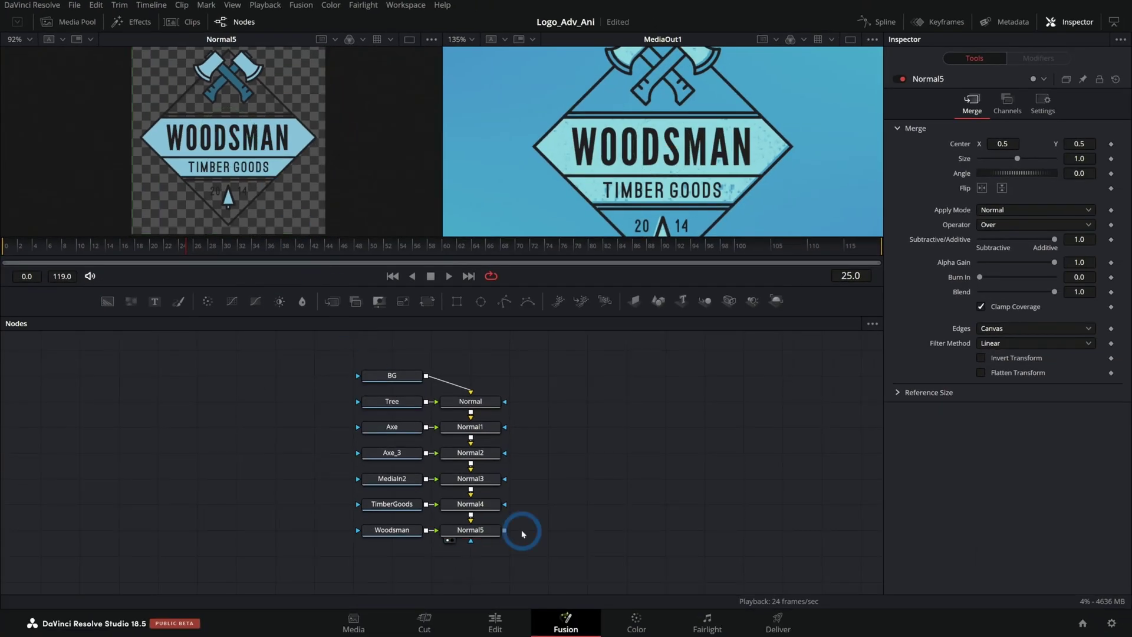
# - Arrange the PSD layer nodes above their Normal–Normal5 merges in one horizontal row
pyautogui.moveTo(498, 531); pyautogui.dragTo(700, 505)
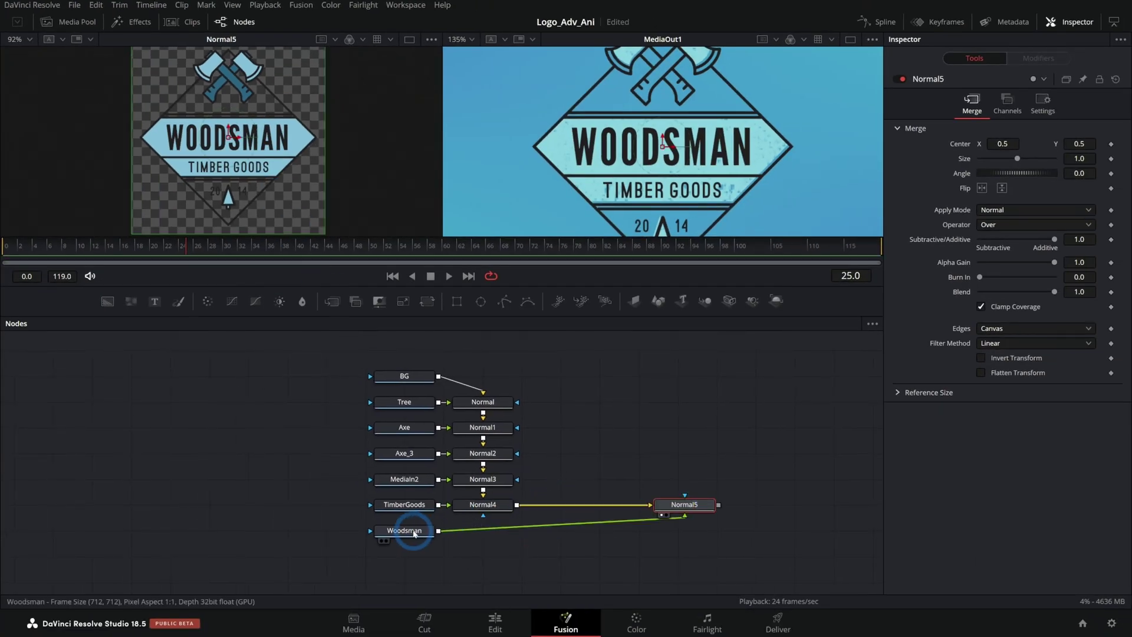
pyautogui.moveTo(404, 531); pyautogui.dragTo(703, 464)
pyautogui.moveTo(404, 504); pyautogui.dragTo(575, 463)
pyautogui.moveTo(483, 504); pyautogui.dragTo(567, 505)
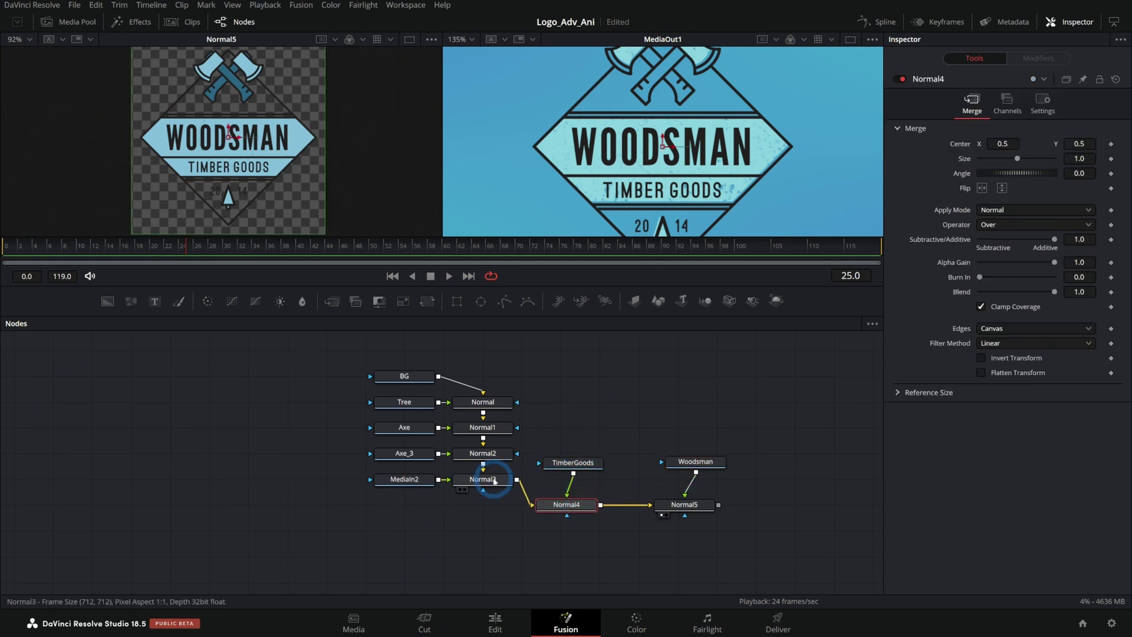
pyautogui.moveTo(487, 477); pyautogui.dragTo(486, 507)
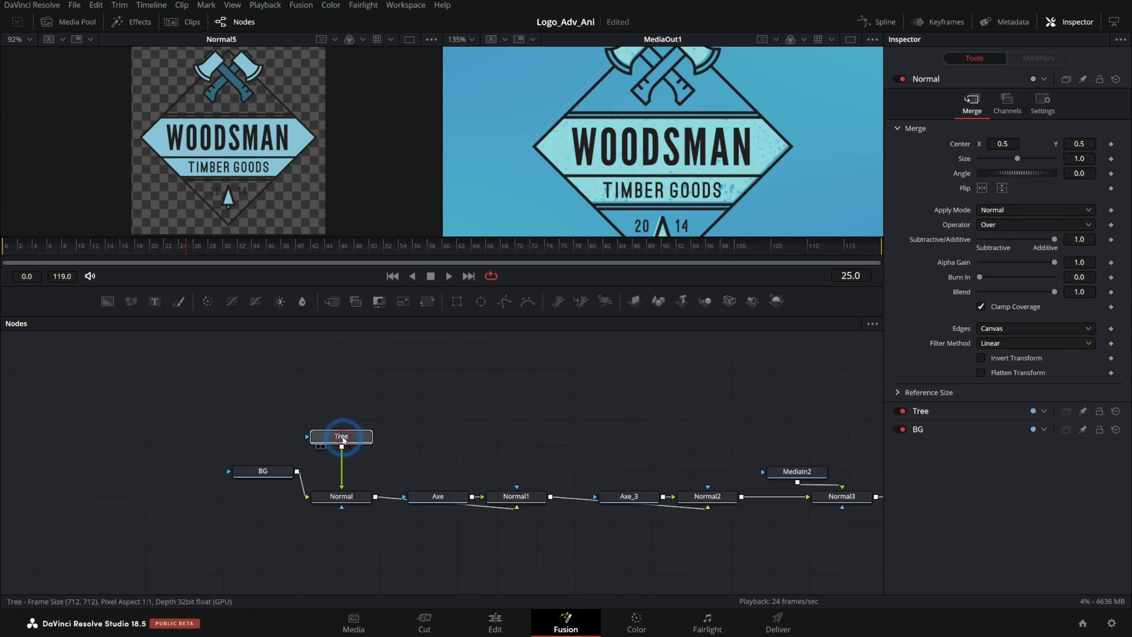
pyautogui.moveTo(265, 463); pyautogui.dragTo(218, 425)
pyautogui.moveTo(414, 454); pyautogui.dragTo(463, 397)
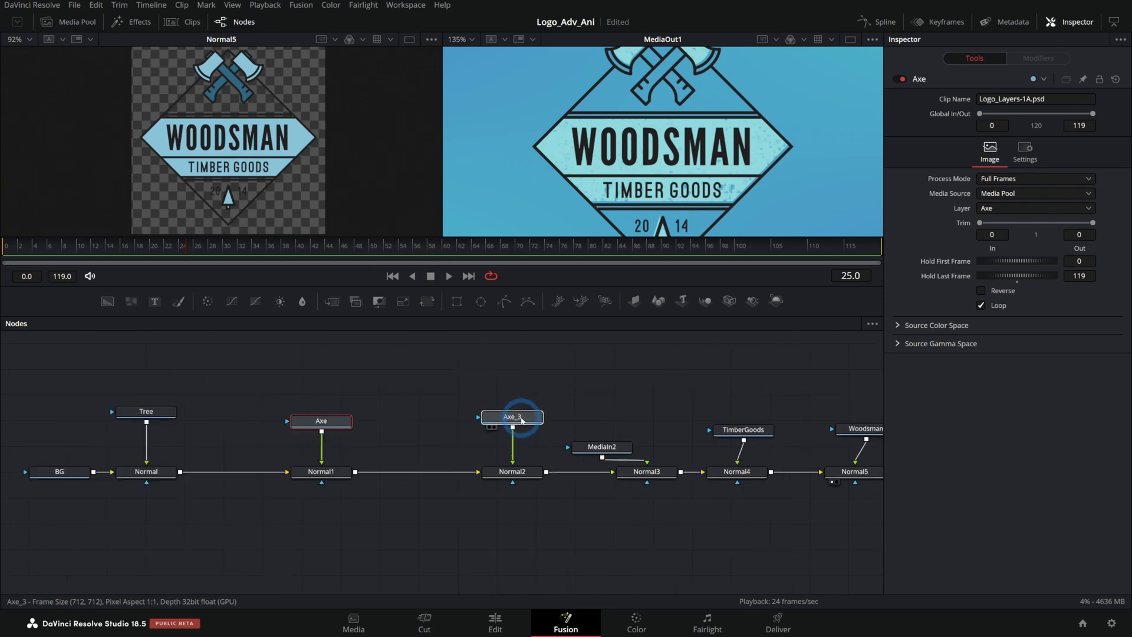
pyautogui.click(519, 413)
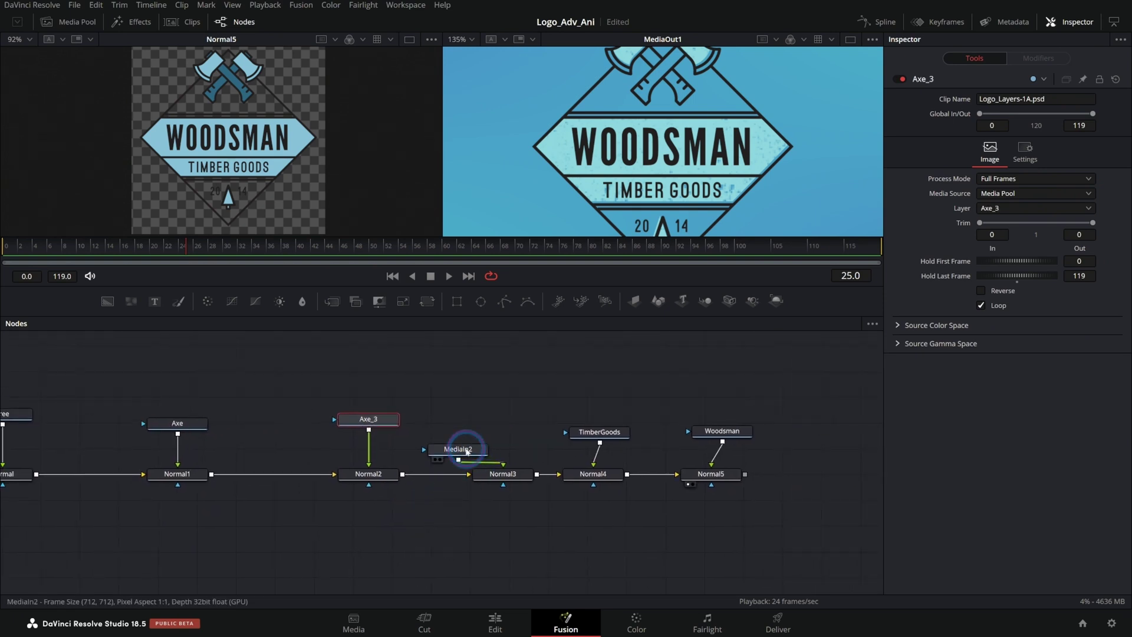
pyautogui.moveTo(465, 445); pyautogui.dragTo(511, 430)
pyautogui.moveTo(613, 434); pyautogui.dragTo(607, 434)
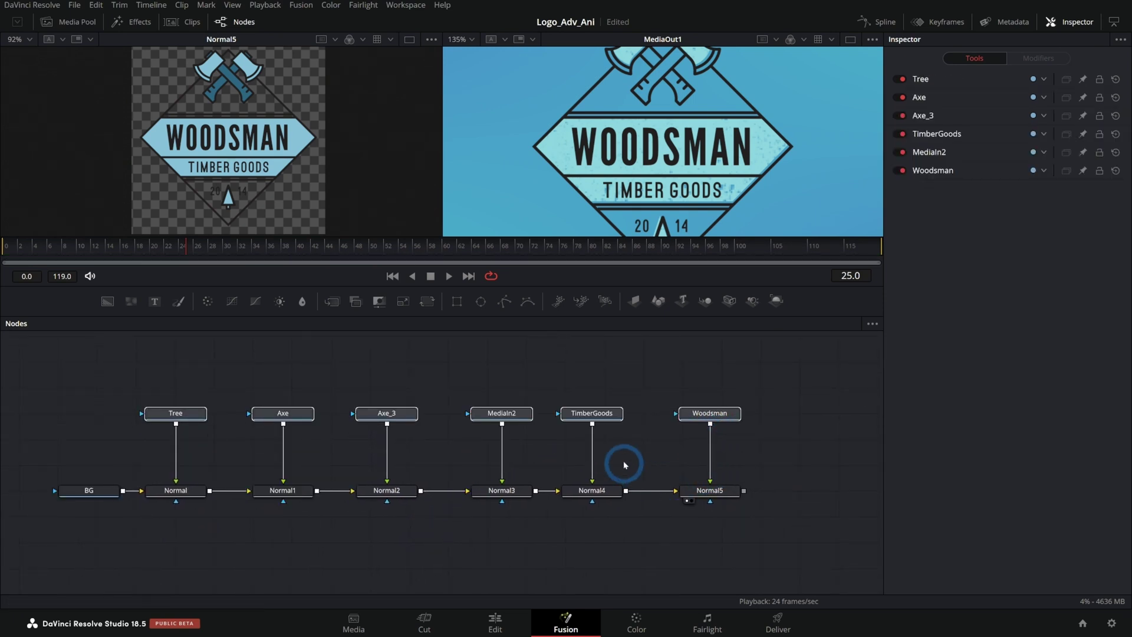
pyautogui.moveTo(784, 462); pyautogui.dragTo(164, 524)
pyautogui.click(788, 536)
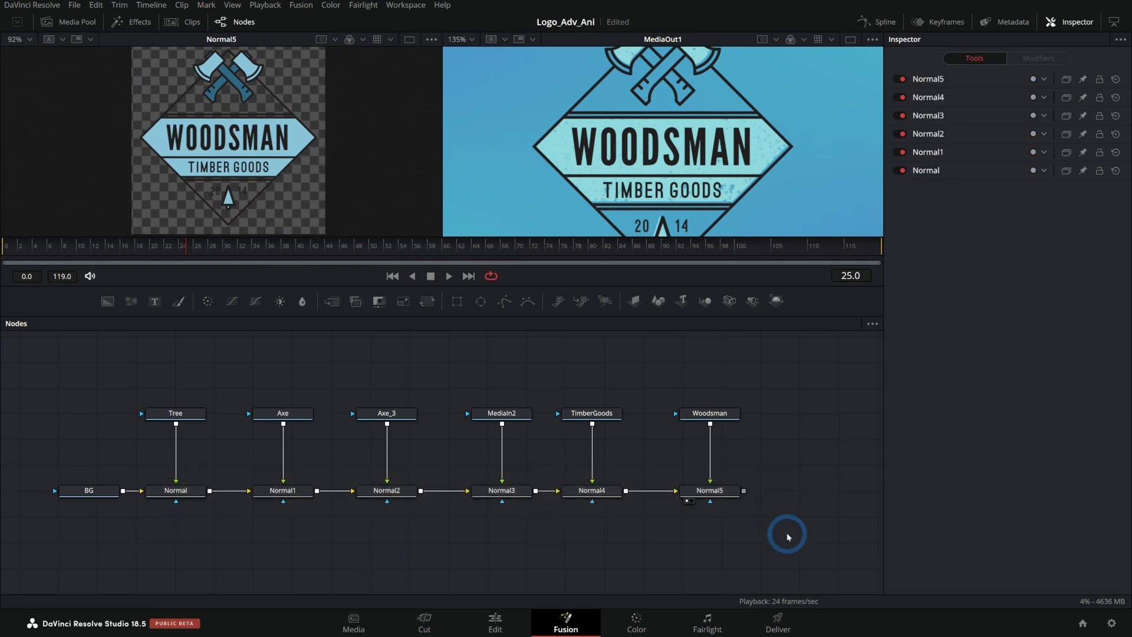
# - Move the chain beside Merge1, feed Normal5 into Merge1's foreground, and delete MediaIn1
pyautogui.hotkey('ctrl', 'a')
pyautogui.scroll(-5, 678, 430)
pyautogui.click(678, 427)
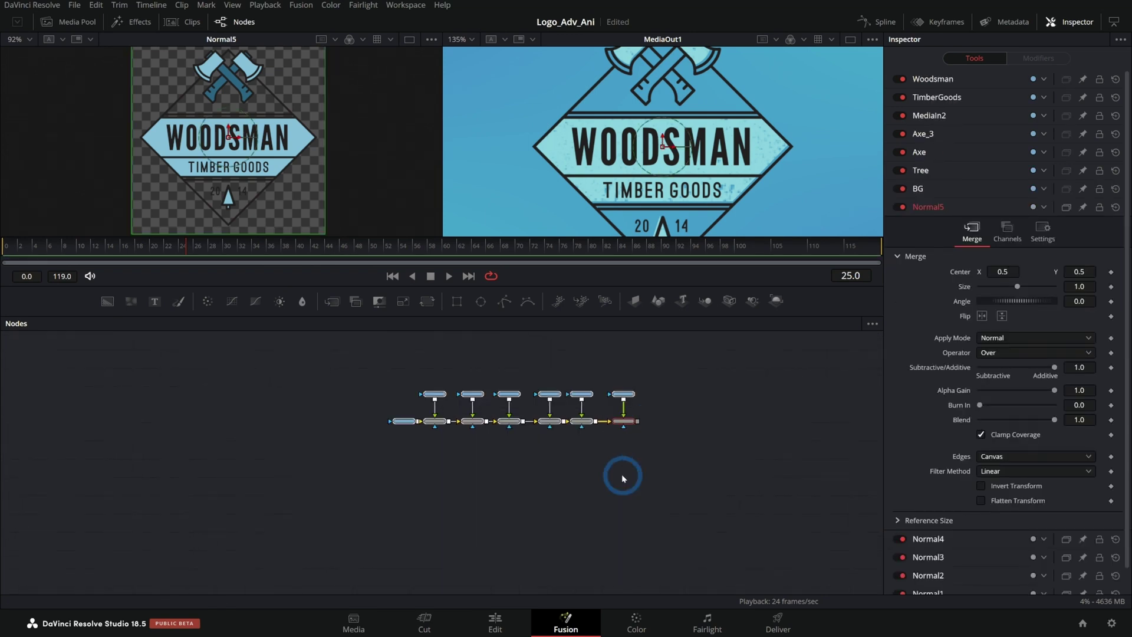
pyautogui.moveTo(581, 382); pyautogui.dragTo(487, 510)
pyautogui.scroll(3, 555, 412)
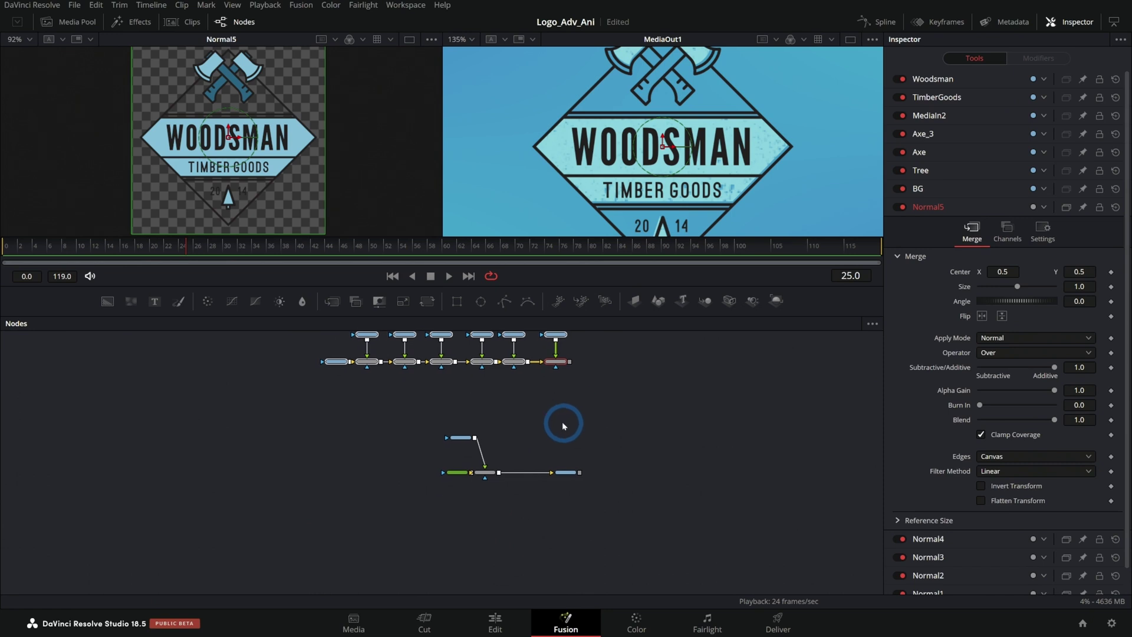
pyautogui.scroll(4, 531, 395)
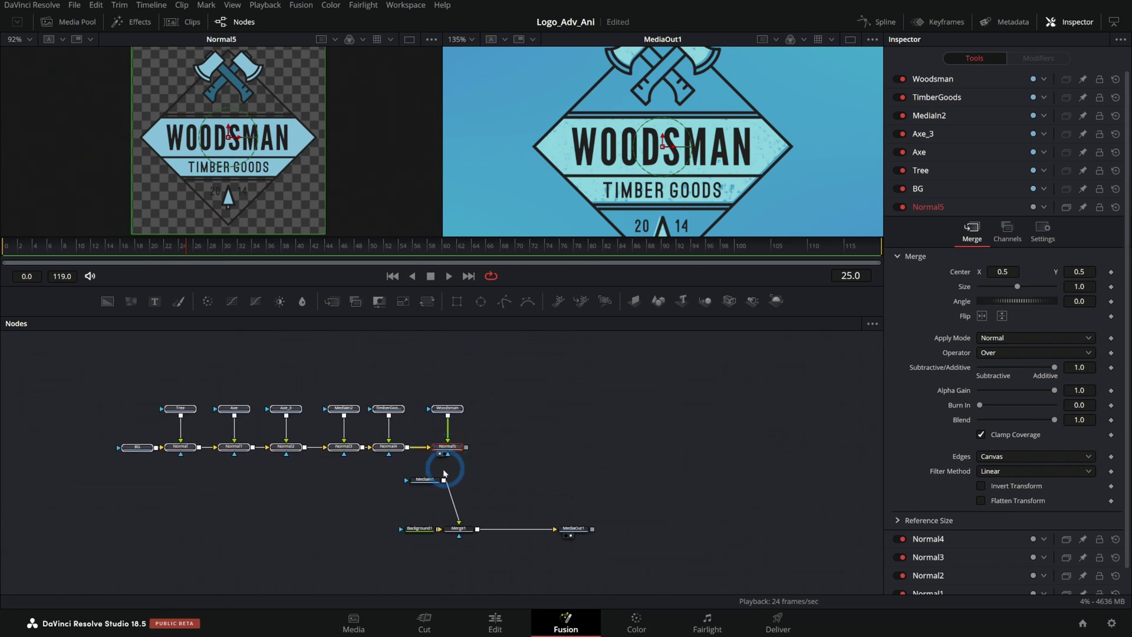
pyautogui.moveTo(470, 484); pyautogui.dragTo(522, 486)
pyautogui.moveTo(515, 425); pyautogui.dragTo(501, 583)
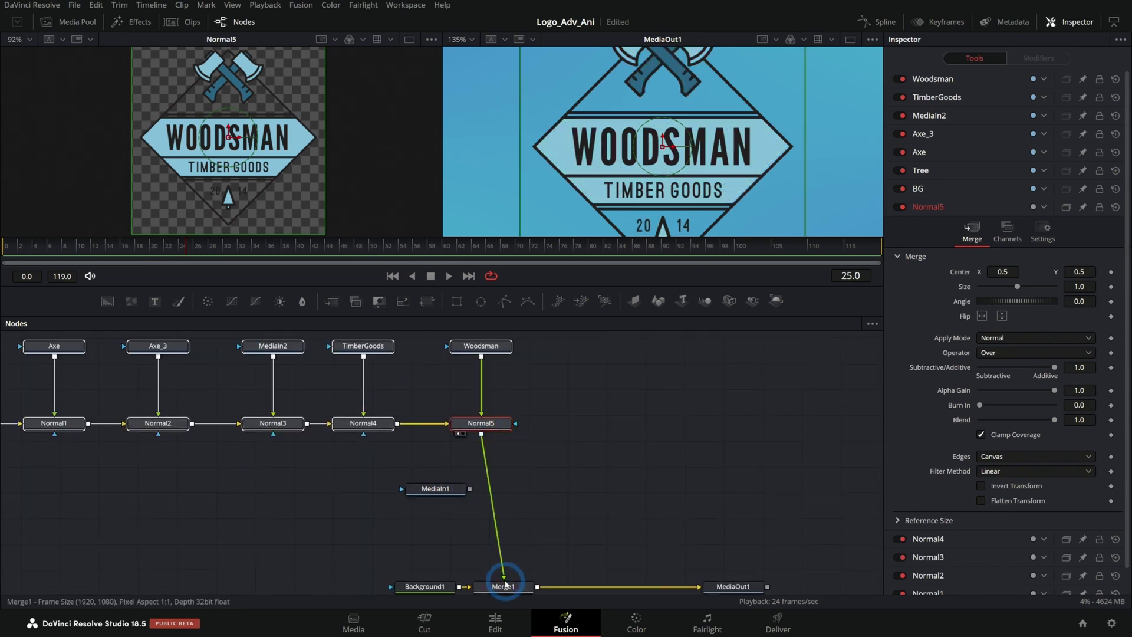
pyautogui.click(448, 489)
pyautogui.press('Delete')
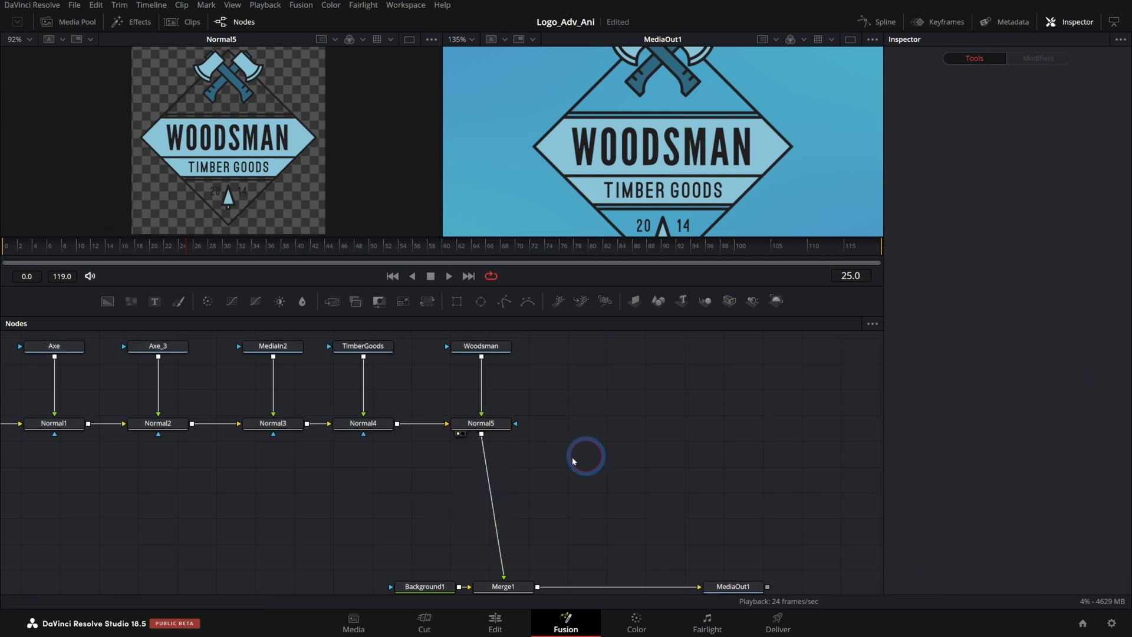
pyautogui.moveTo(573, 460); pyautogui.dragTo(273, 354)
pyautogui.click(214, 484)
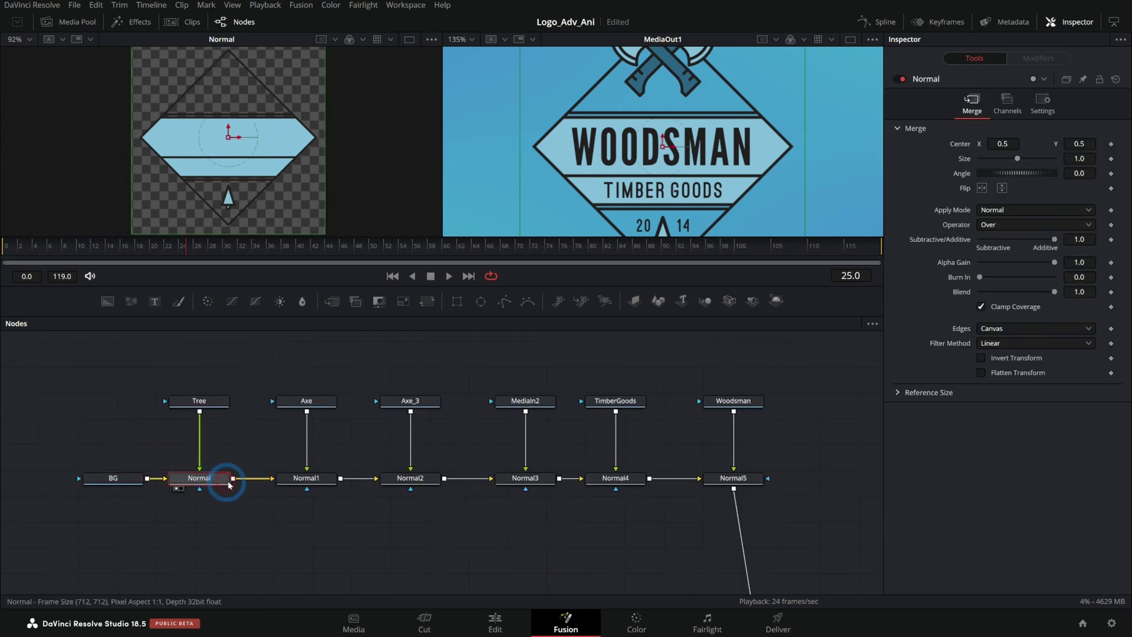
pyautogui.click(321, 483)
pyautogui.click(397, 480)
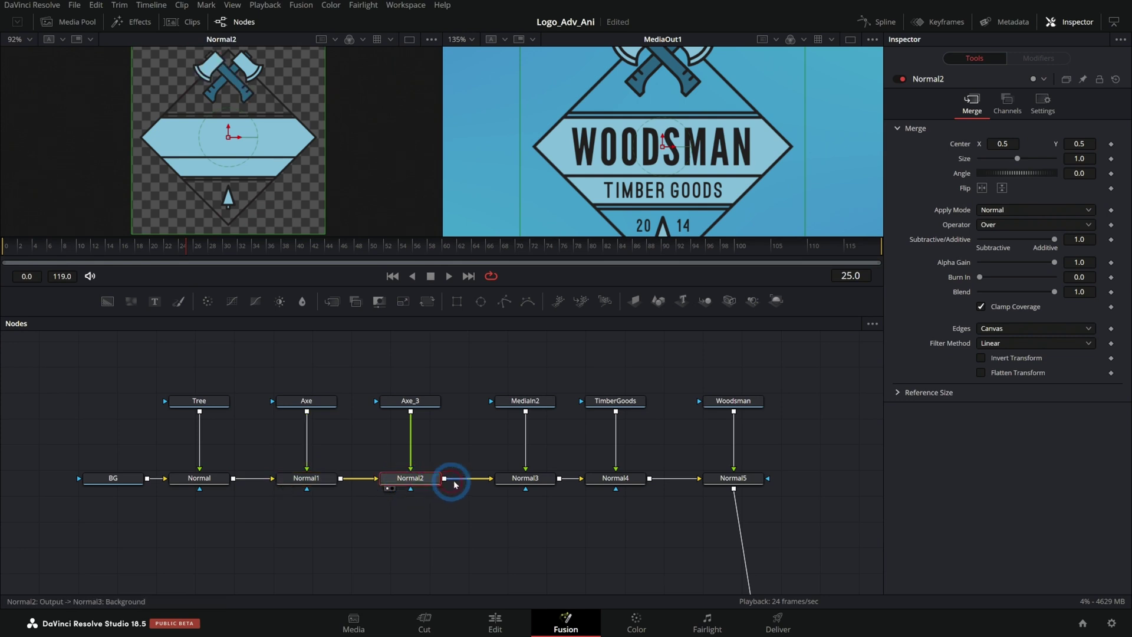
pyautogui.click(519, 480)
pyautogui.click(600, 478)
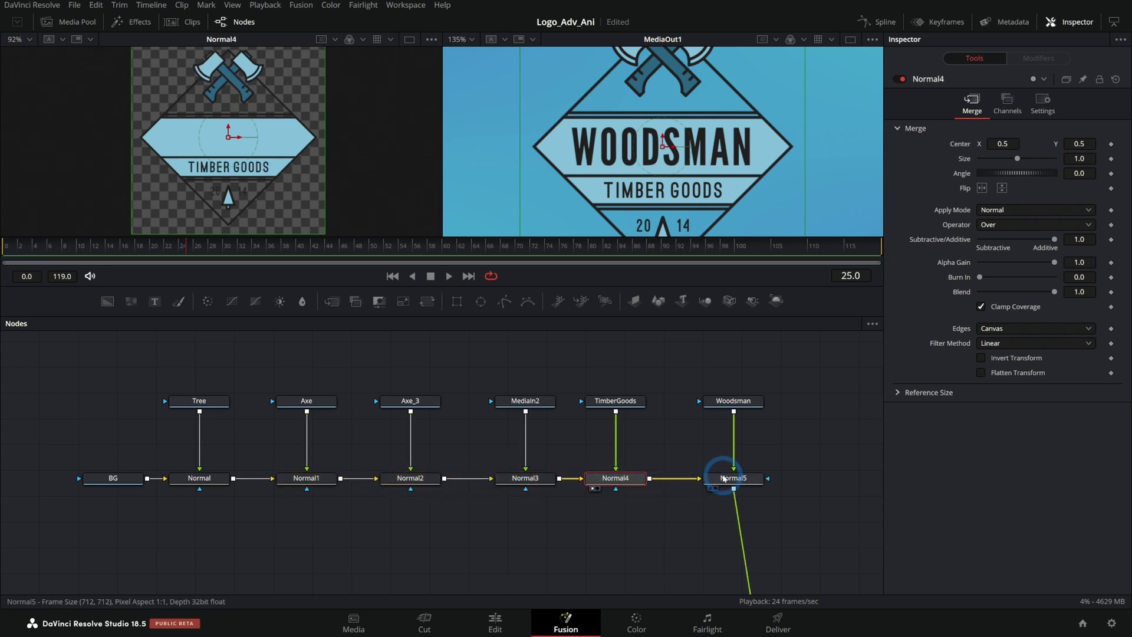
pyautogui.click(723, 478)
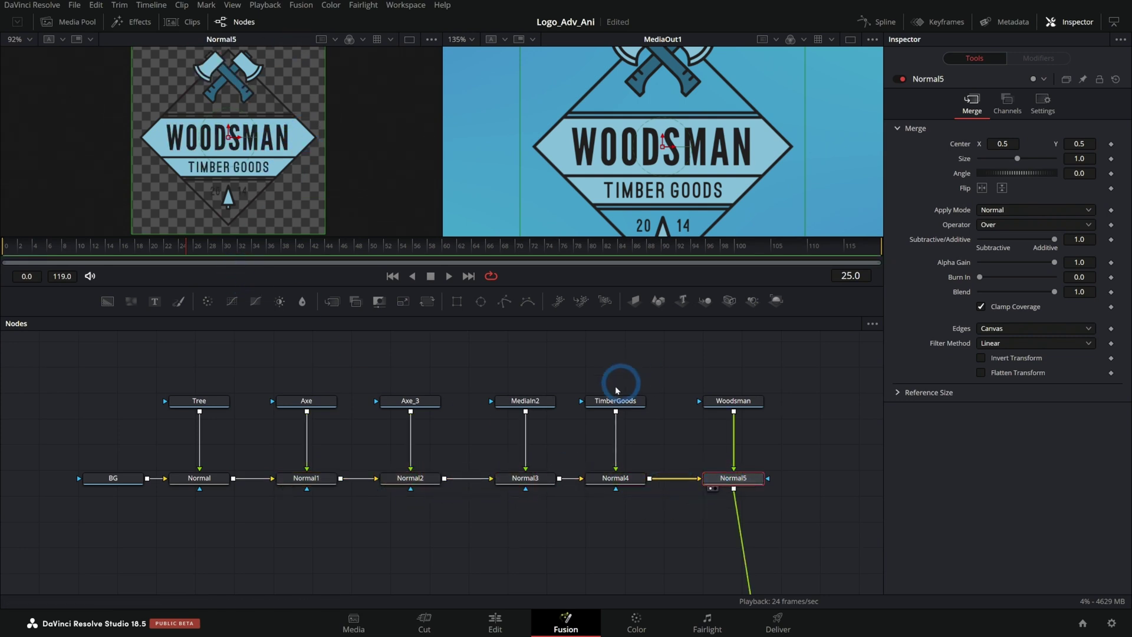
pyautogui.click(435, 479)
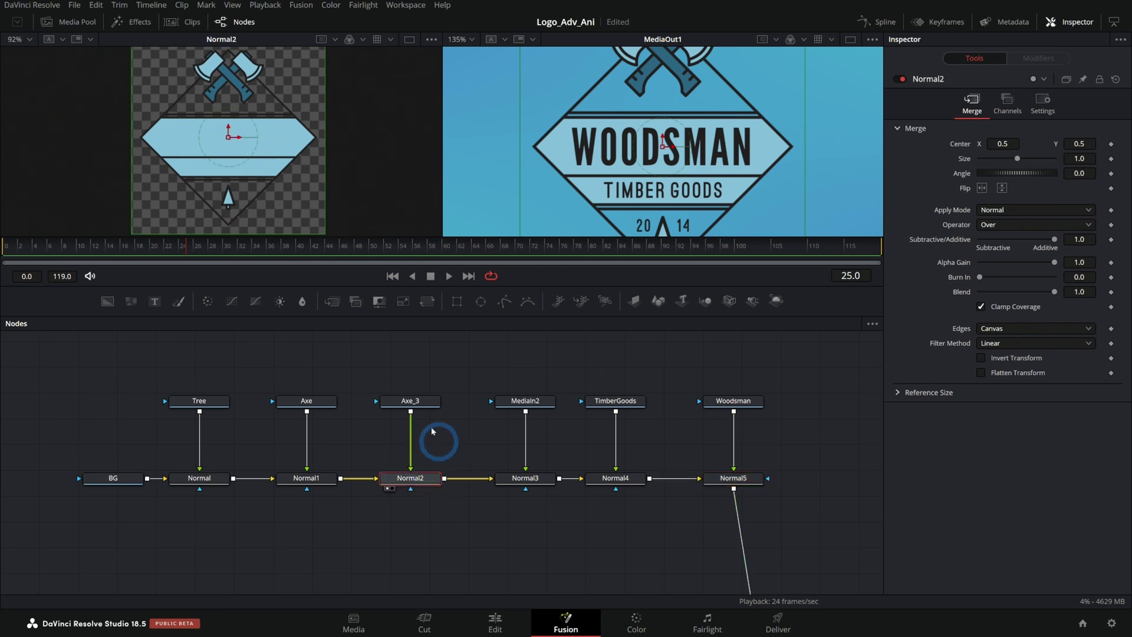
pyautogui.click(424, 406)
pyautogui.scroll(5, 311, 168)
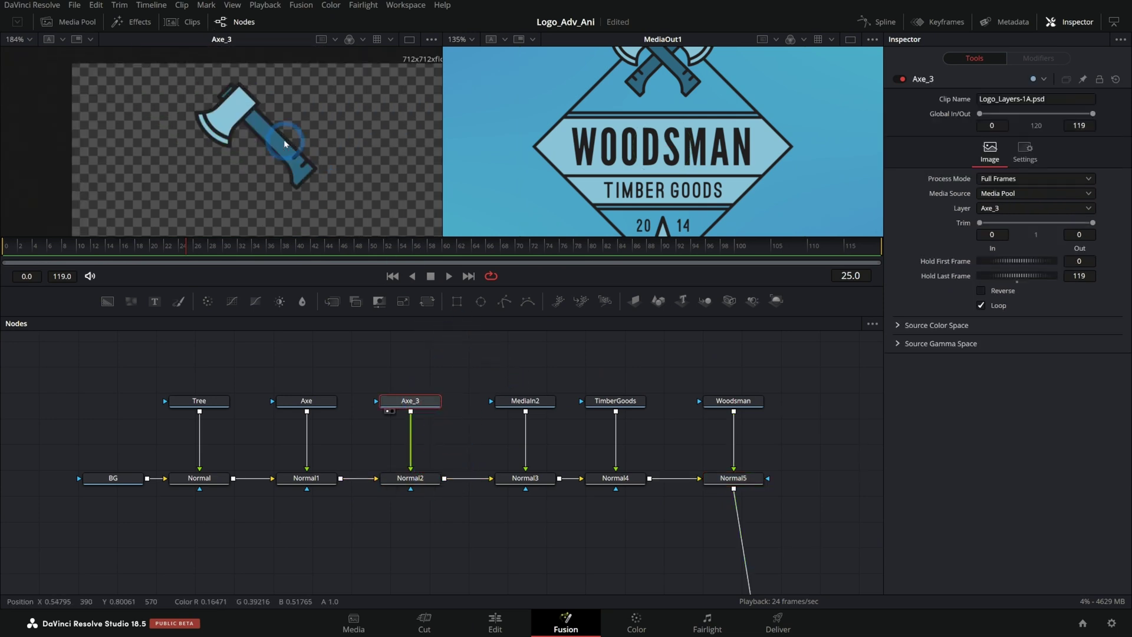
pyautogui.click(328, 396)
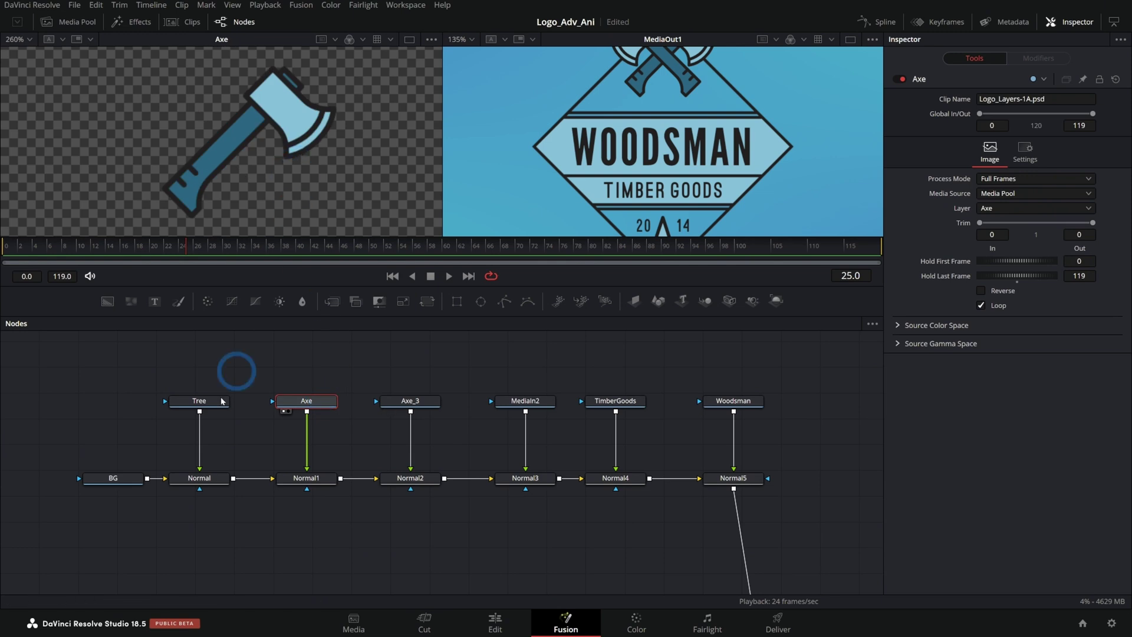
pyautogui.click(206, 402)
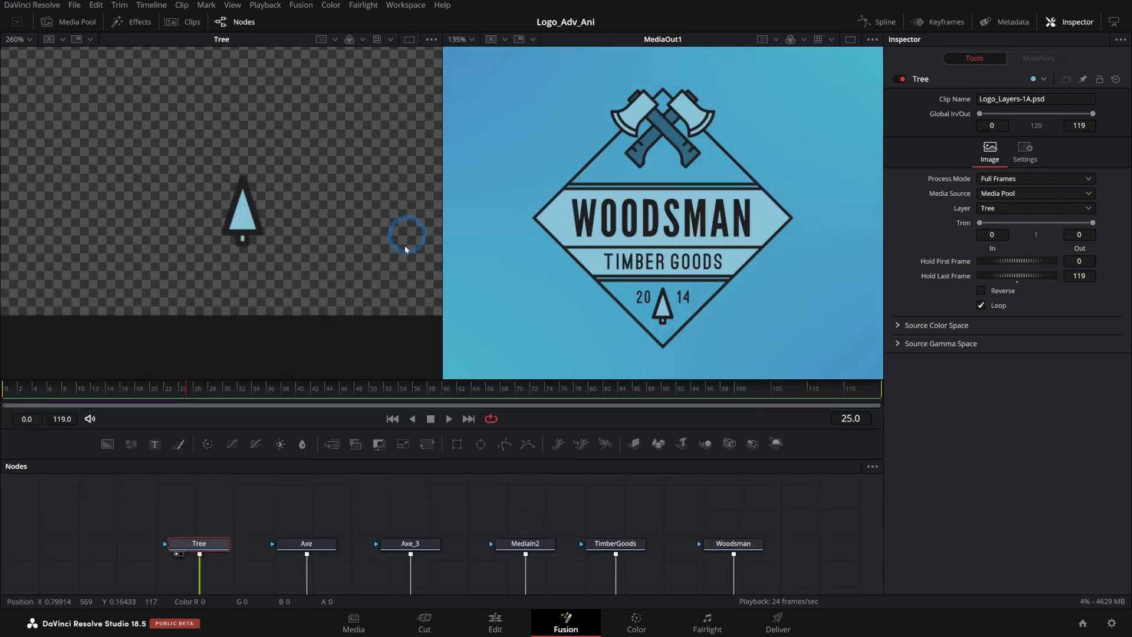
pyautogui.scroll(-2, 389, 265)
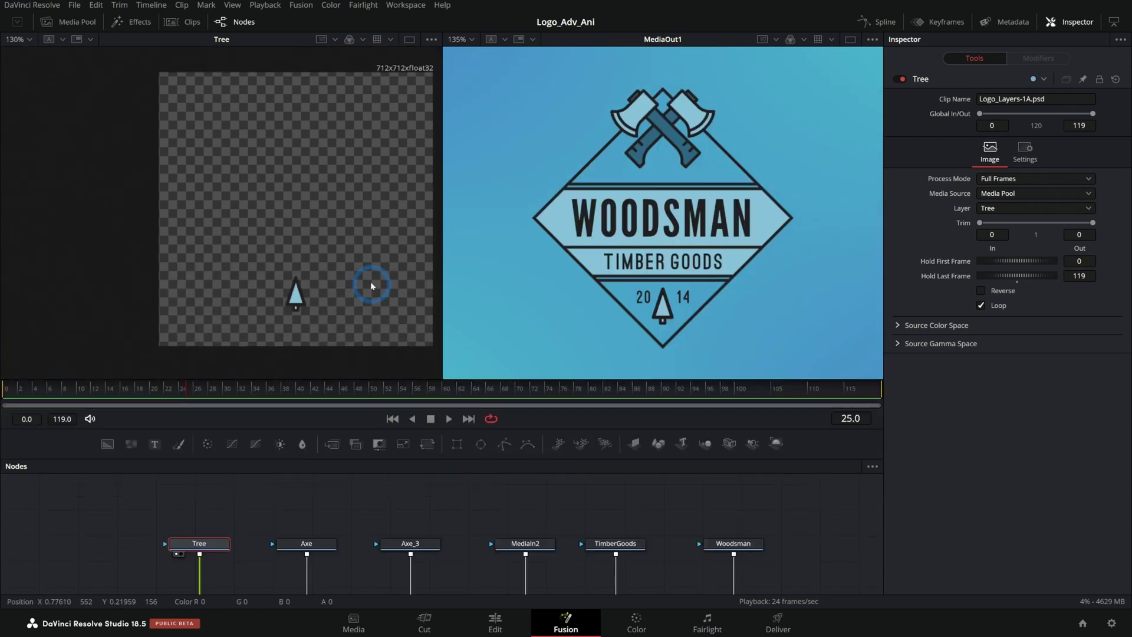
pyautogui.scroll(2, 371, 286)
pyautogui.click(734, 543)
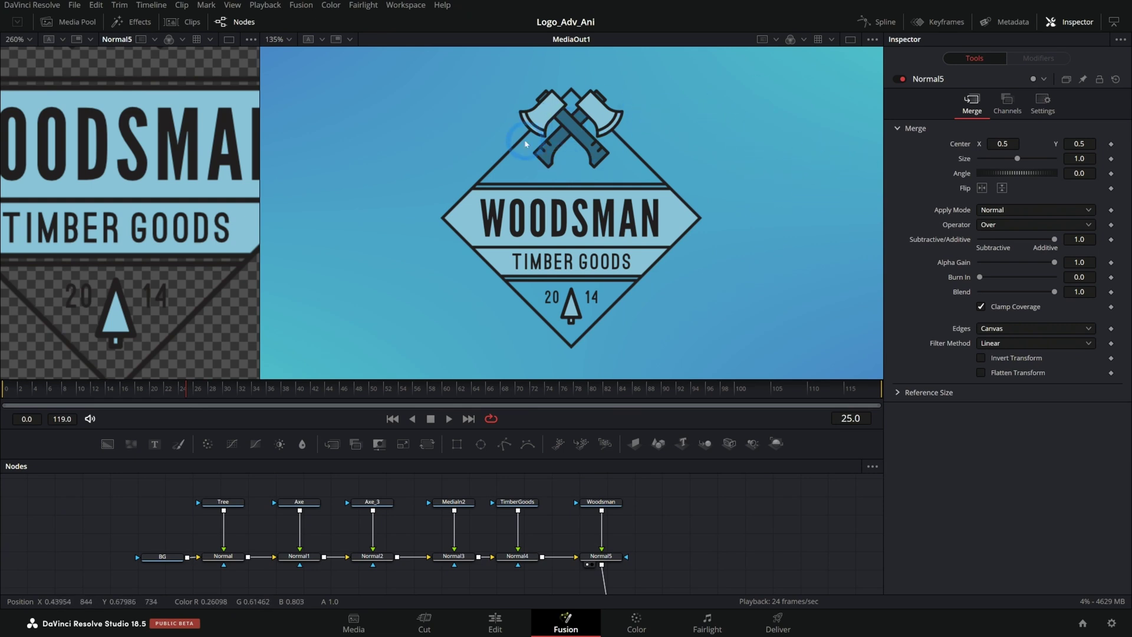
pyautogui.click(308, 505)
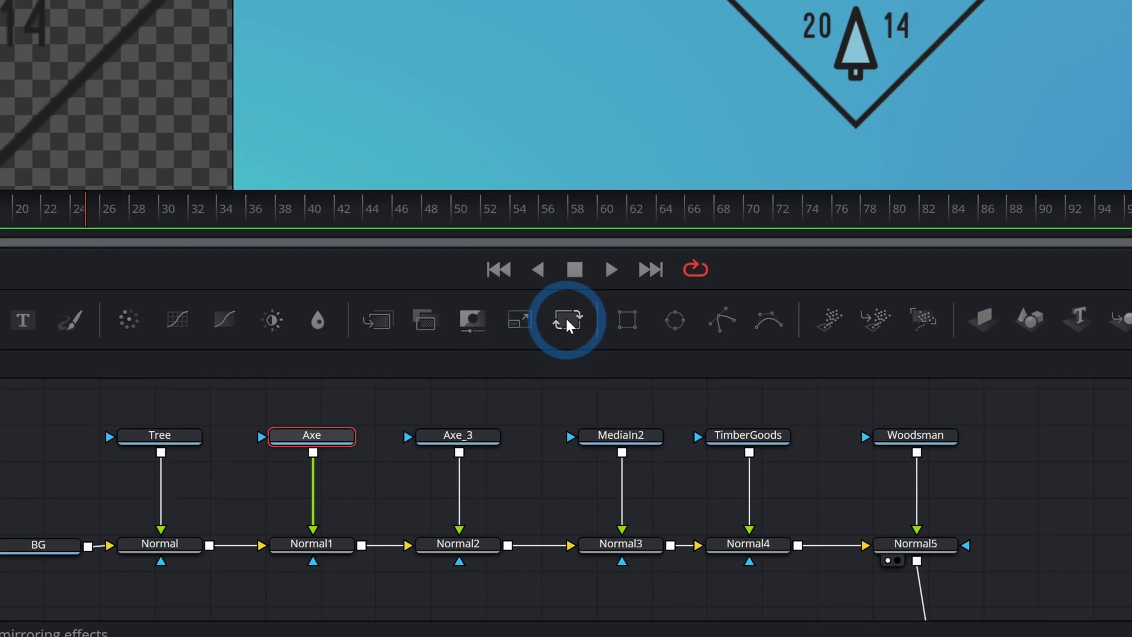
# - Insert Transform1 between Axe and Normal1 with its pivot at 0.502070, 0.826601 on the crossing axes
pyautogui.moveTo(427, 443); pyautogui.dragTo(382, 495)
pyautogui.moveTo(537, 354); pyautogui.dragTo(372, 423)
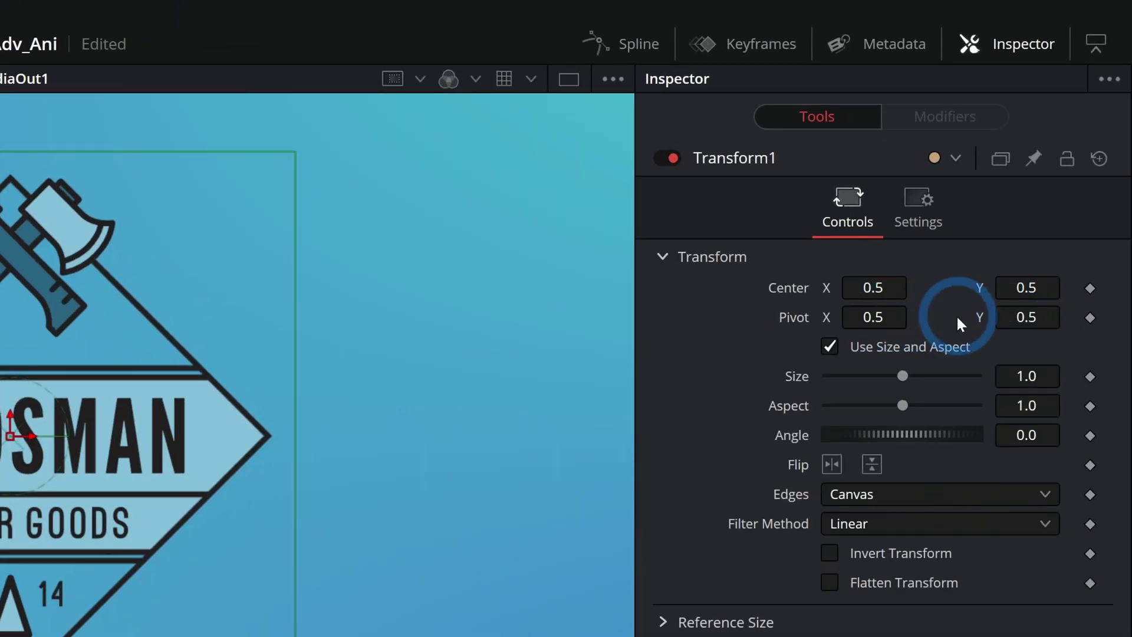
pyautogui.moveTo(1038, 317); pyautogui.dragTo(979, 315)
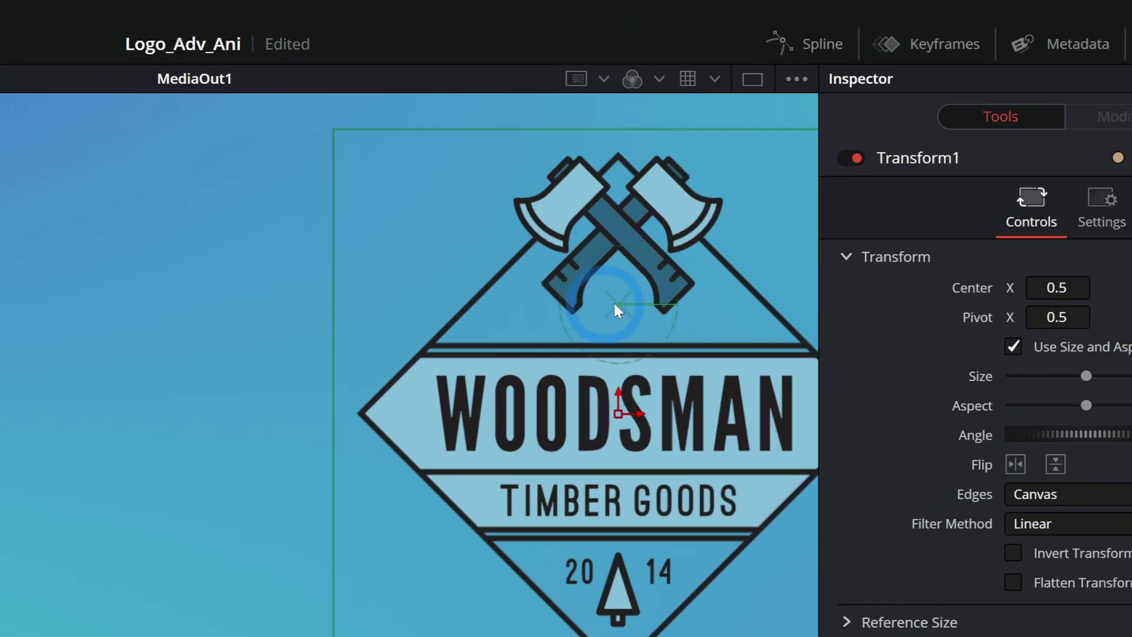
pyautogui.moveTo(433, 304); pyautogui.dragTo(441, 234)
pyautogui.moveTo(565, 237); pyautogui.dragTo(568, 204)
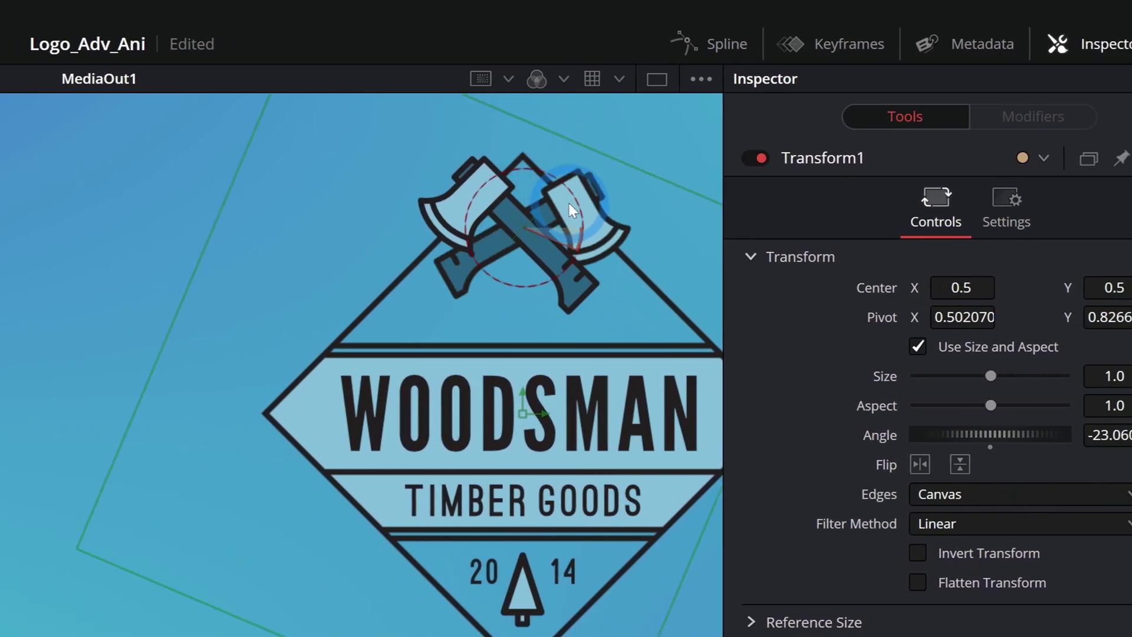
pyautogui.click(66, 392)
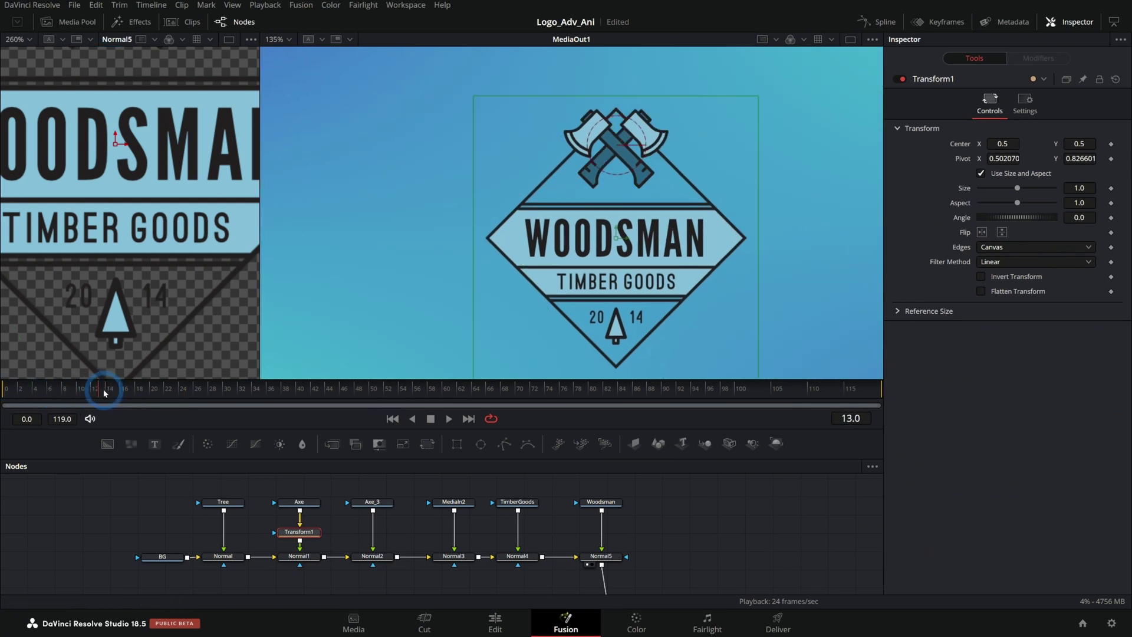
# - Keyframe Transform1 Angle and Center at frame 16, start the axe tilted off-frame left, then preview
pyautogui.click(611, 253)
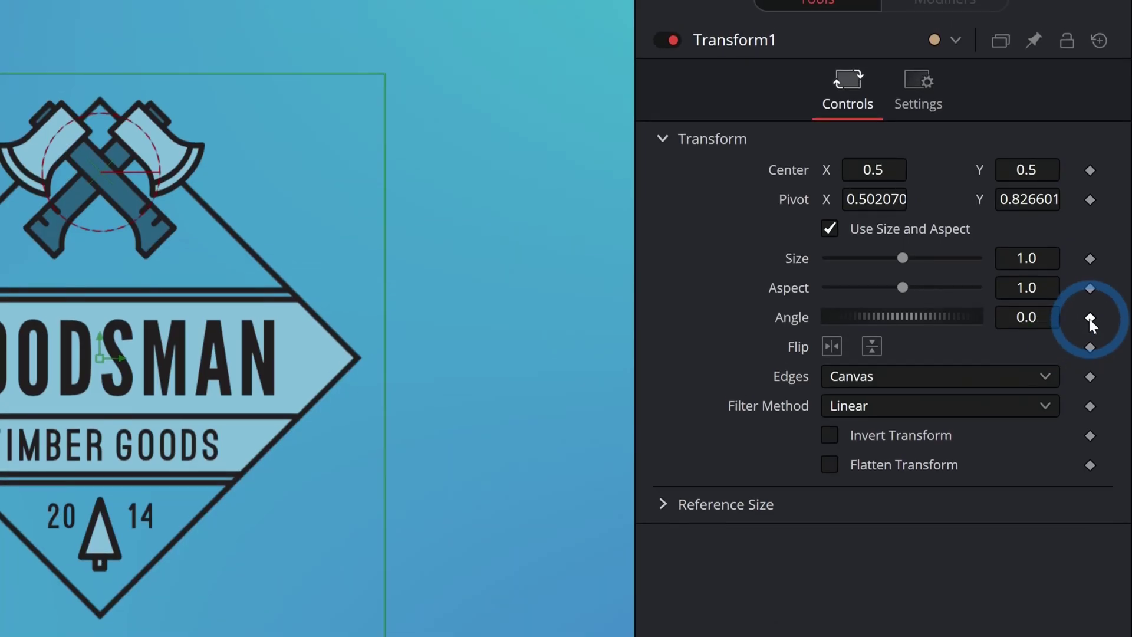
pyautogui.click(1110, 217)
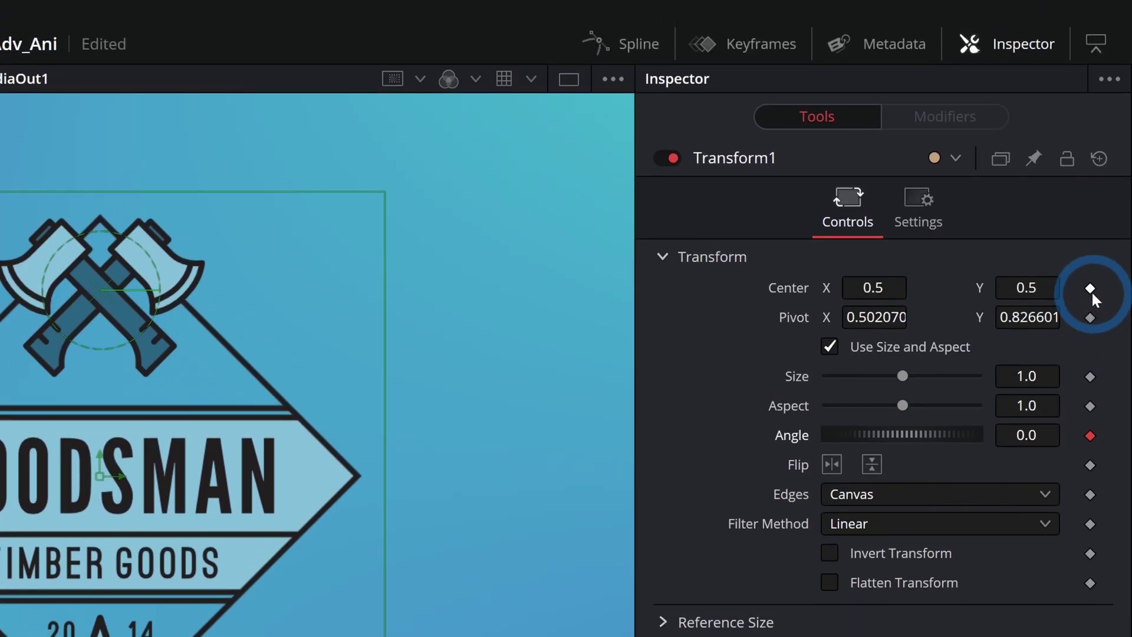
pyautogui.click(1090, 289)
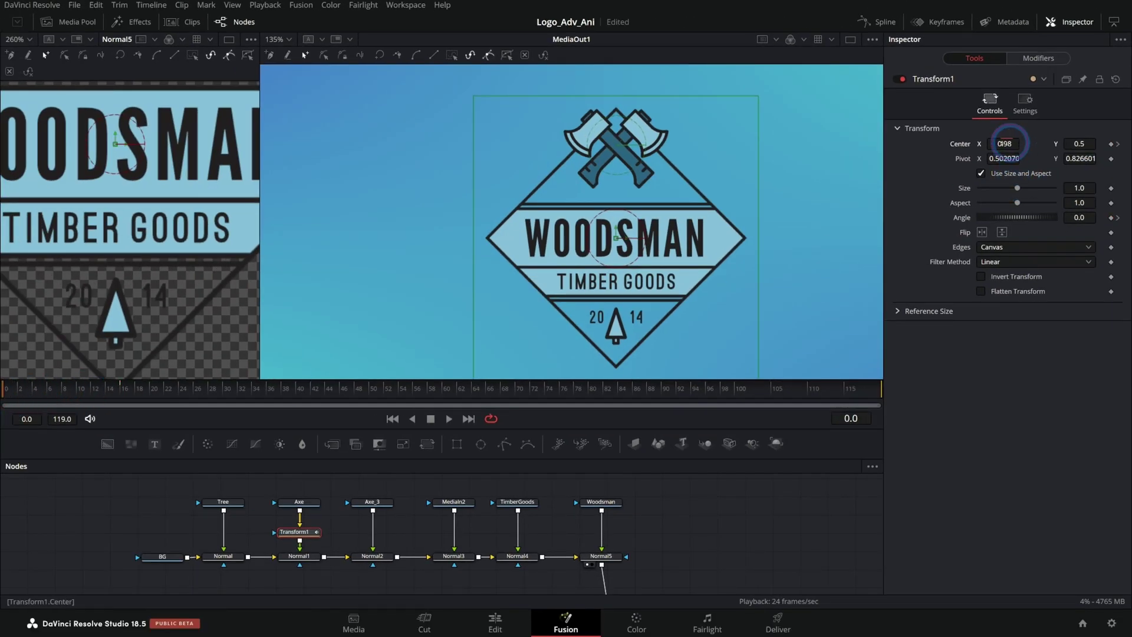
pyautogui.moveTo(1002, 144)
pyautogui.mouseDown()
pyautogui.moveTo(872, 156)
pyautogui.moveTo(992, 155)
pyautogui.mouseUp()
pyautogui.scroll(-3, 458, 240)
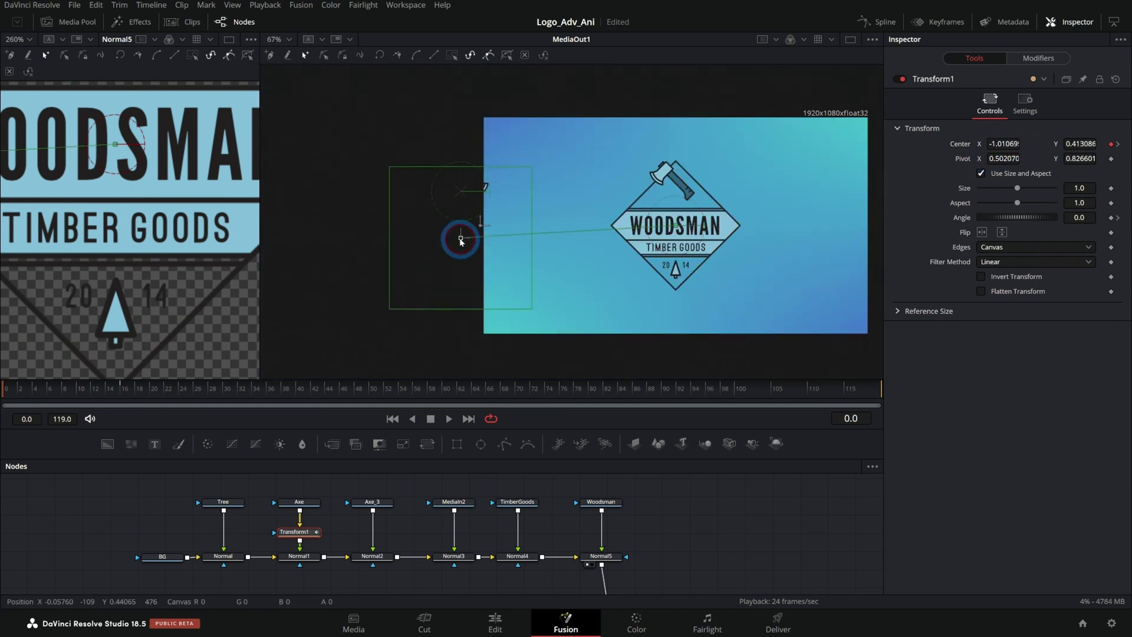
pyautogui.moveTo(458, 240); pyautogui.dragTo(500, 294)
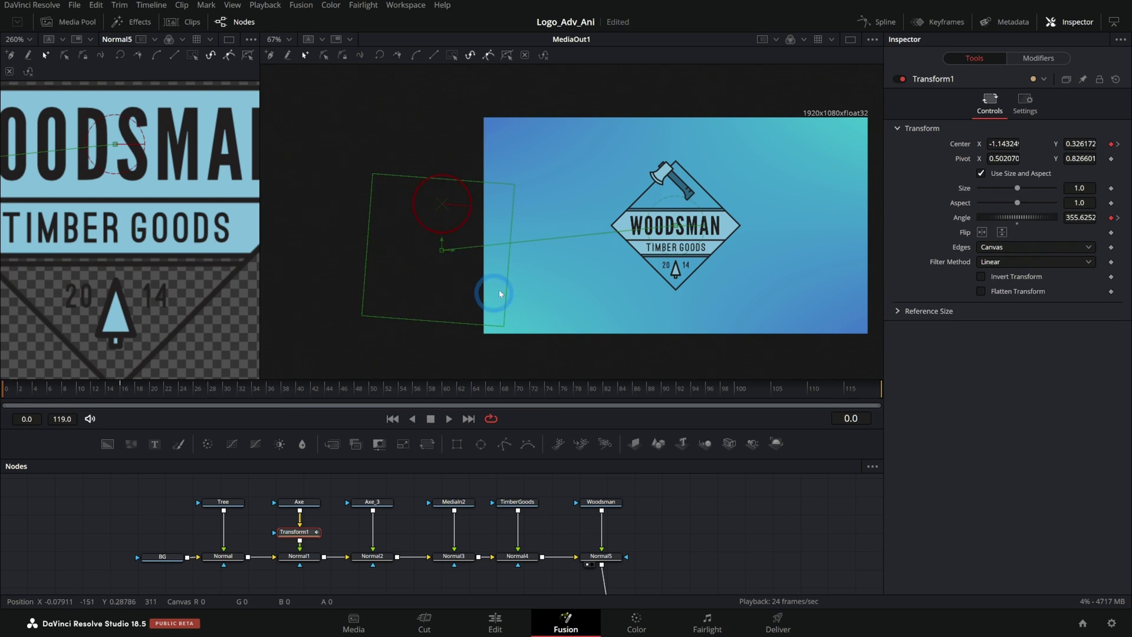
pyautogui.click(447, 419)
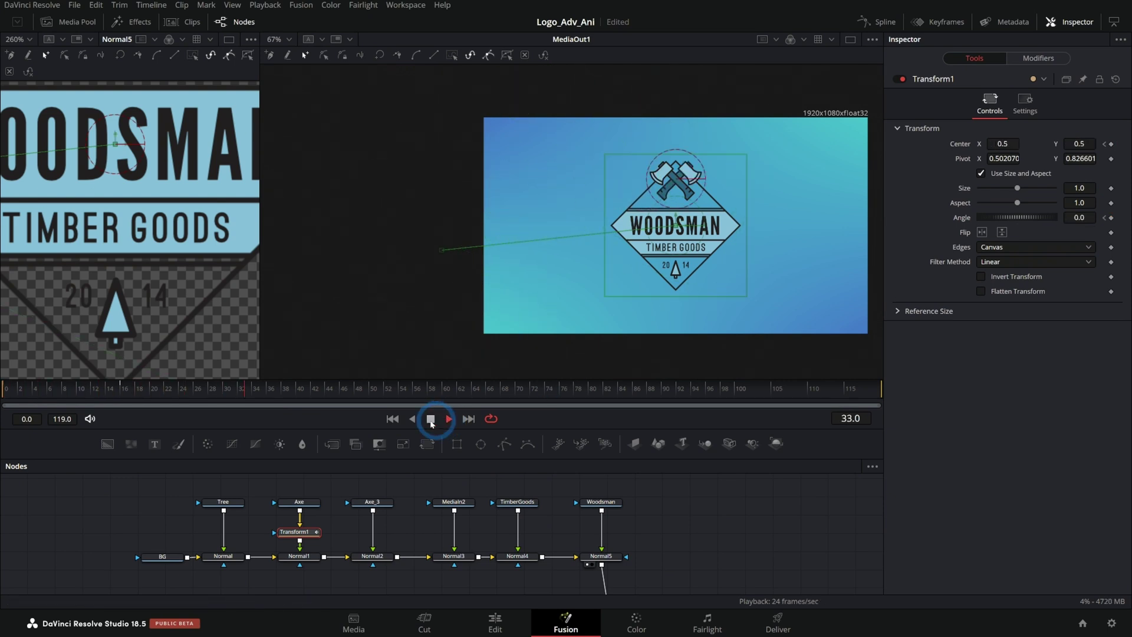
pyautogui.scroll(5, 656, 222)
pyautogui.scroll(-2, 627, 252)
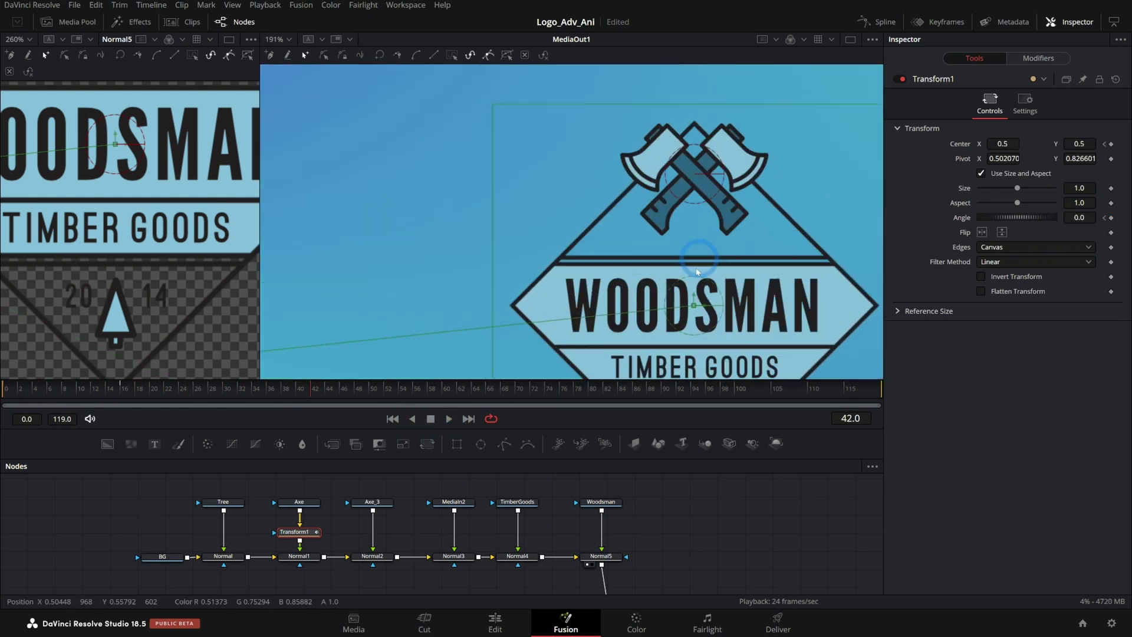
pyautogui.moveTo(76, 404); pyautogui.dragTo(126, 415)
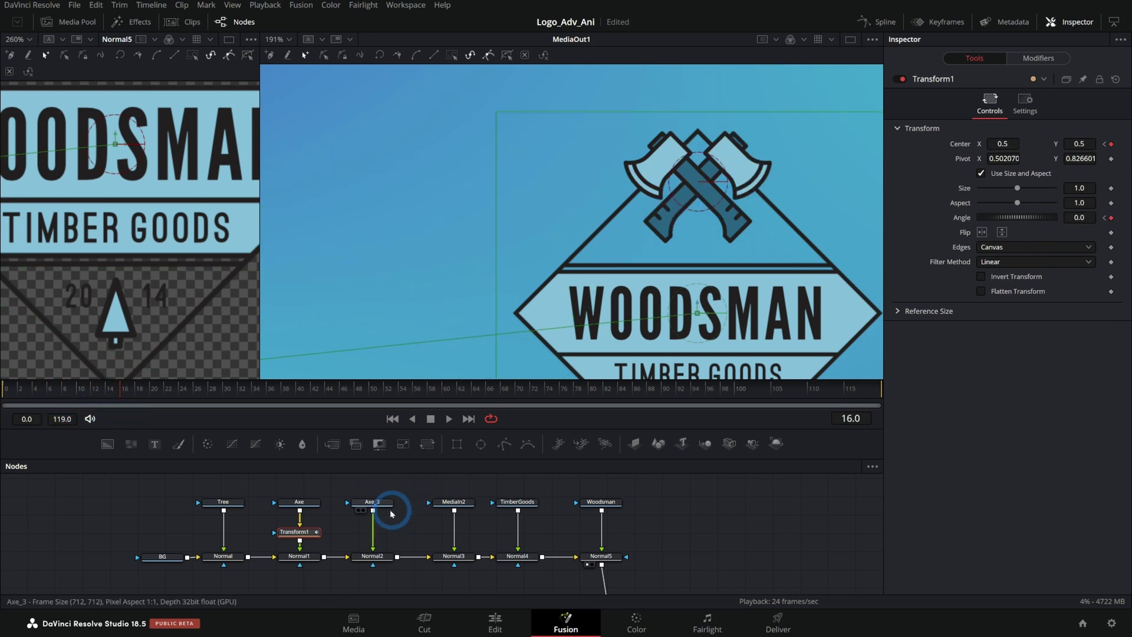
# - Add Transform2 after Axe_3, raise its pivot onto the crossing axes, and keyframe Angle and Center
pyautogui.click(372, 502)
pyautogui.hotkey('ctrl', 't')
pyautogui.click(373, 534)
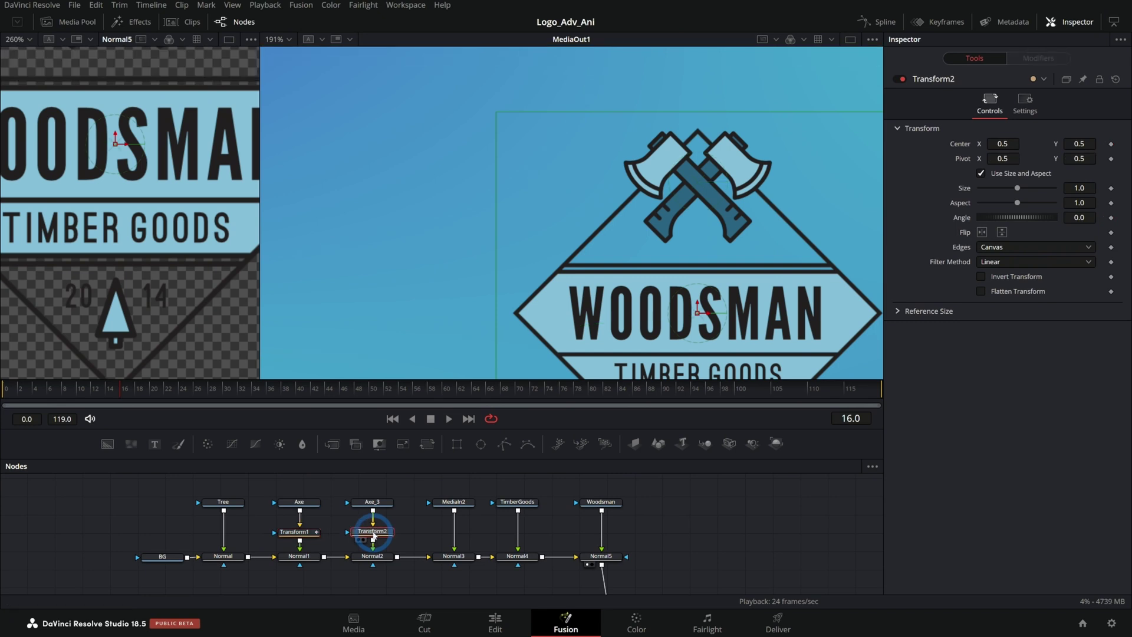
pyautogui.click(146, 420)
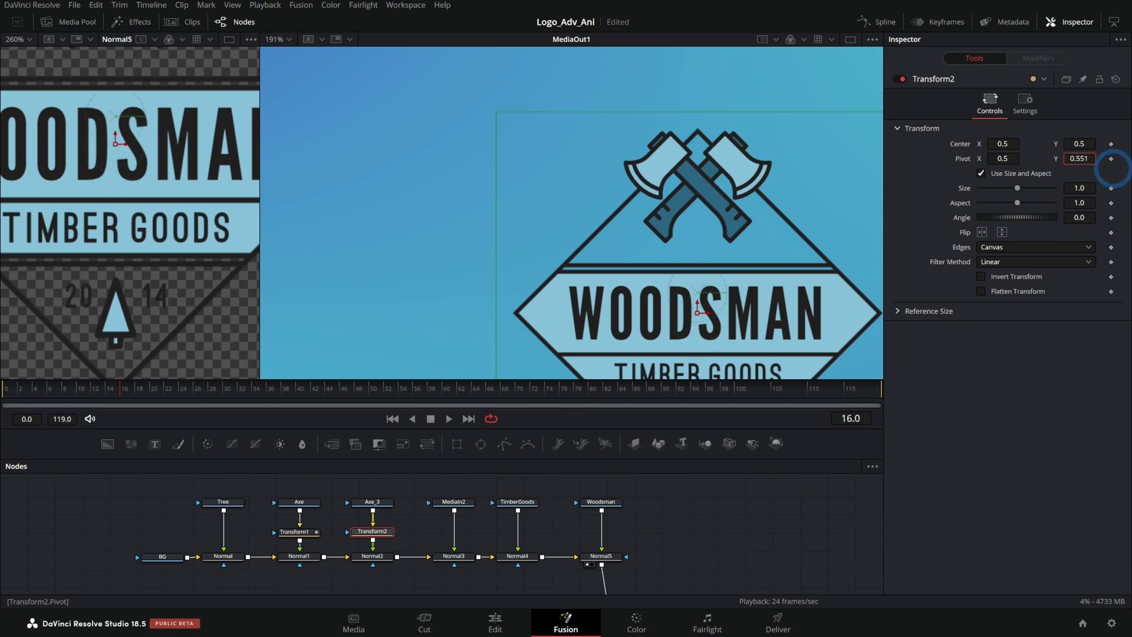
pyautogui.moveTo(698, 311); pyautogui.dragTo(701, 187)
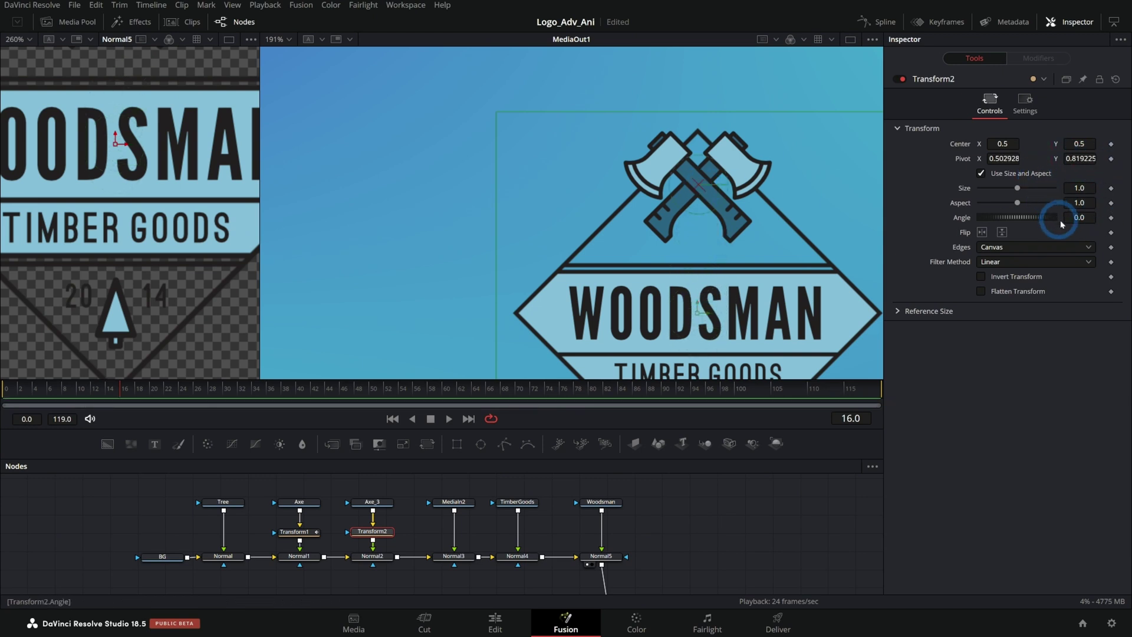
pyautogui.click(1111, 218)
pyautogui.click(1112, 144)
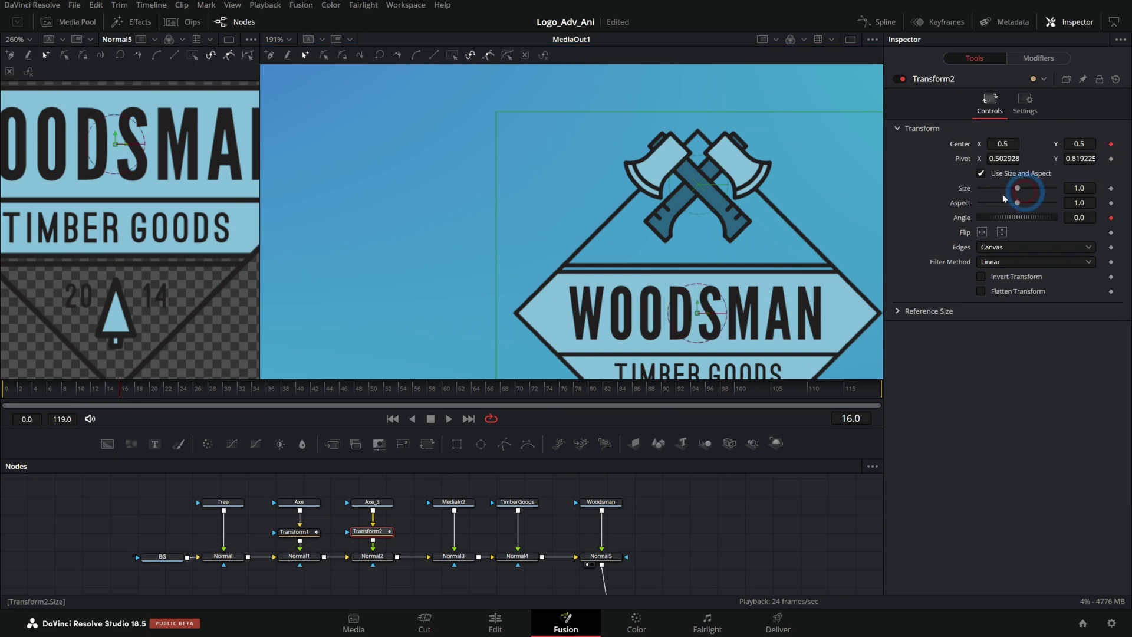
# - At frame 0 place the second axe off-frame right and tilted, then play back both axes
pyautogui.moveTo(83, 390); pyautogui.dragTo(26, 395)
pyautogui.scroll(3, 550, 275)
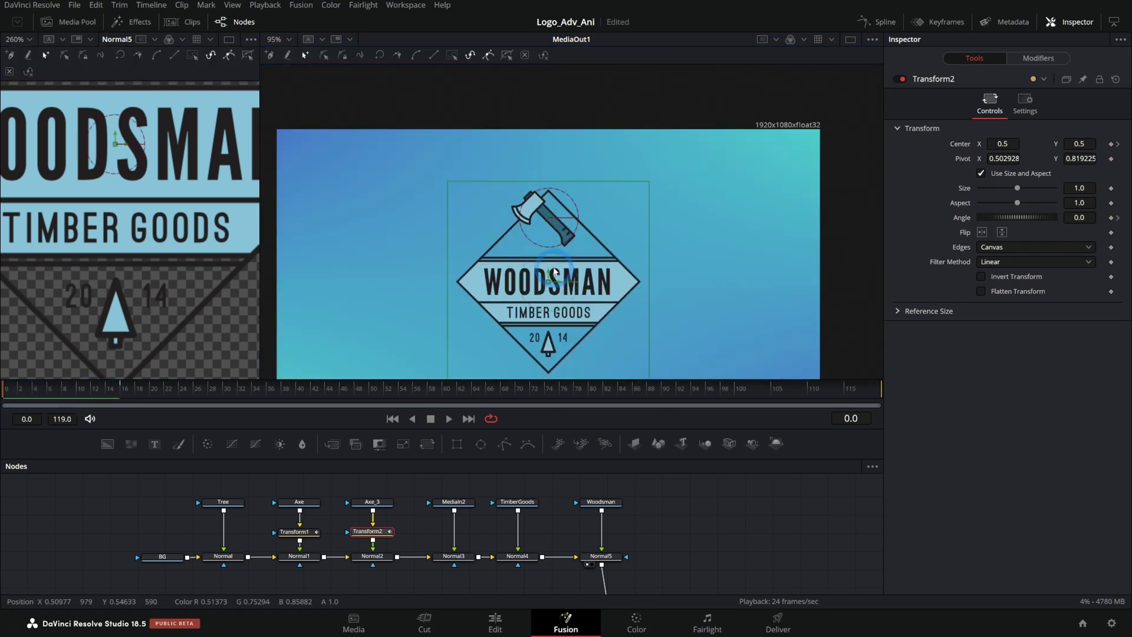
pyautogui.moveTo(550, 276); pyautogui.dragTo(867, 271)
pyautogui.scroll(-3, 753, 290)
pyautogui.moveTo(541, 277); pyautogui.dragTo(700, 213)
pyautogui.scroll(5, 402, 243)
pyautogui.click(449, 419)
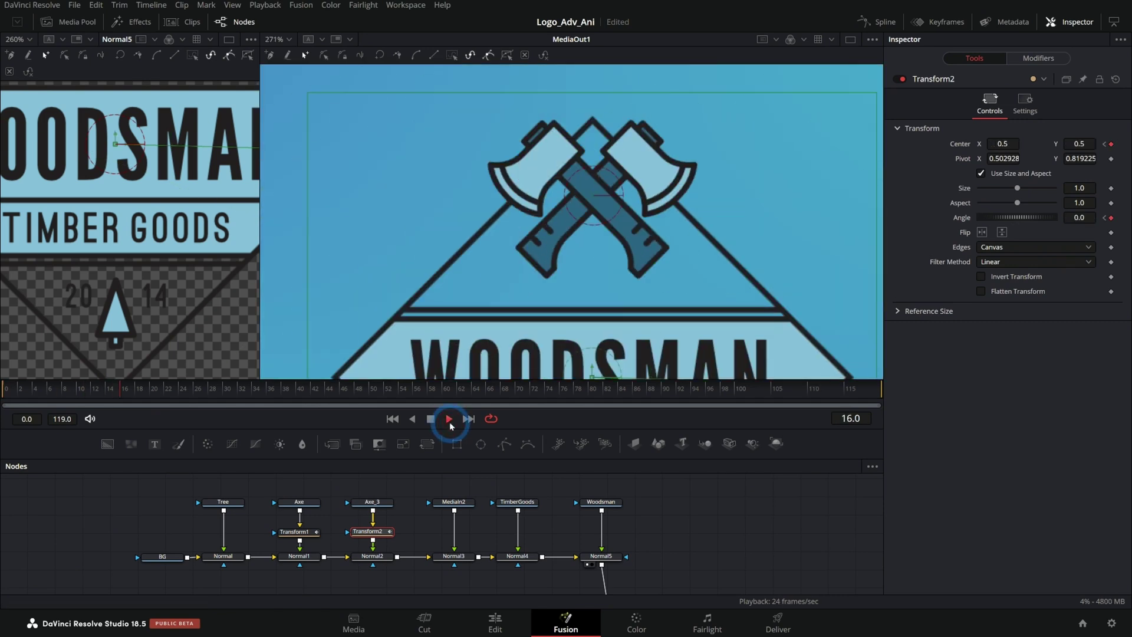
pyautogui.click(430, 418)
pyautogui.click(163, 390)
pyautogui.moveTo(163, 390); pyautogui.dragTo(138, 411)
pyautogui.scroll(-5, 586, 283)
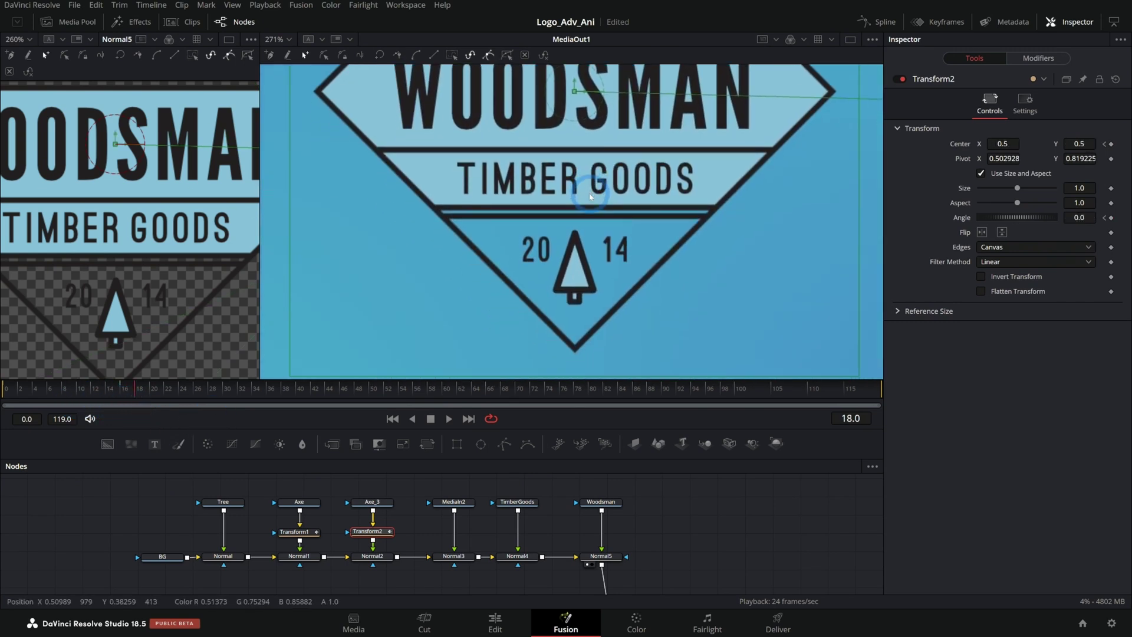
# - Insert a Transform node below the Tree layer using the tool search
pyautogui.scroll(3, 584, 270)
pyautogui.scroll(-3, 583, 269)
pyautogui.scroll(3, 613, 238)
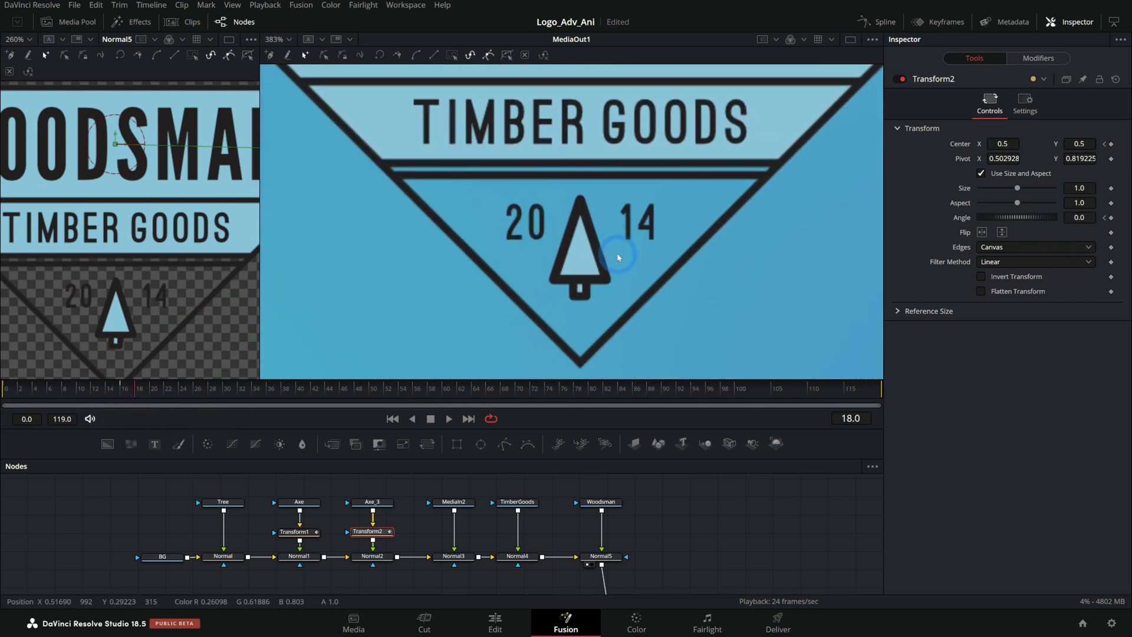
pyautogui.moveTo(618, 257); pyautogui.dragTo(614, 227)
pyautogui.click(227, 504)
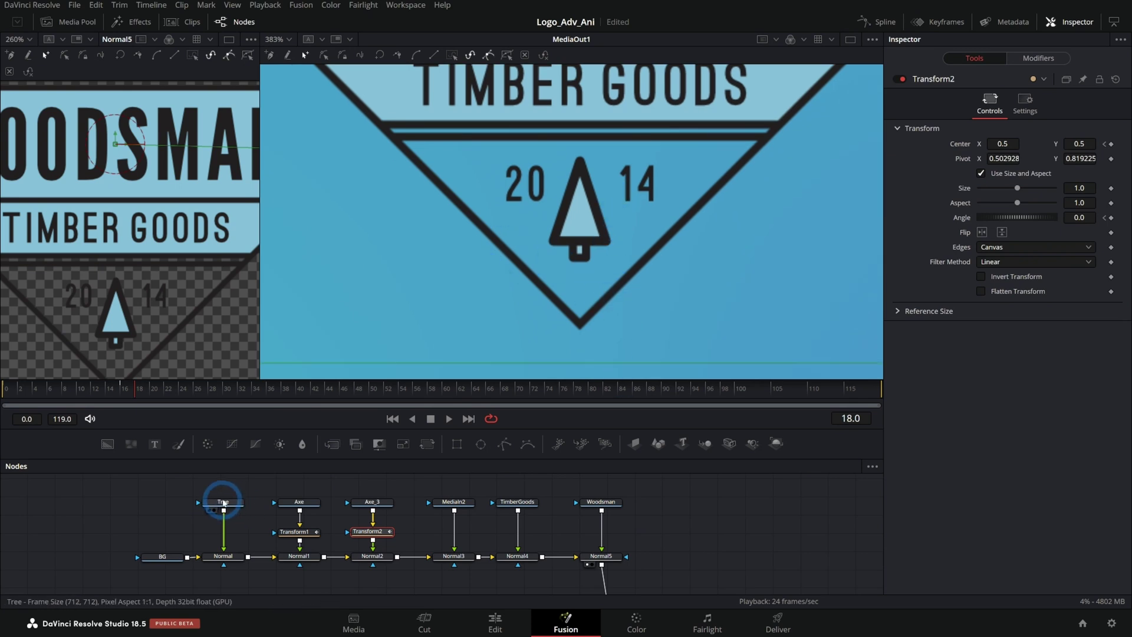
pyautogui.hotkey('shift', 'space')
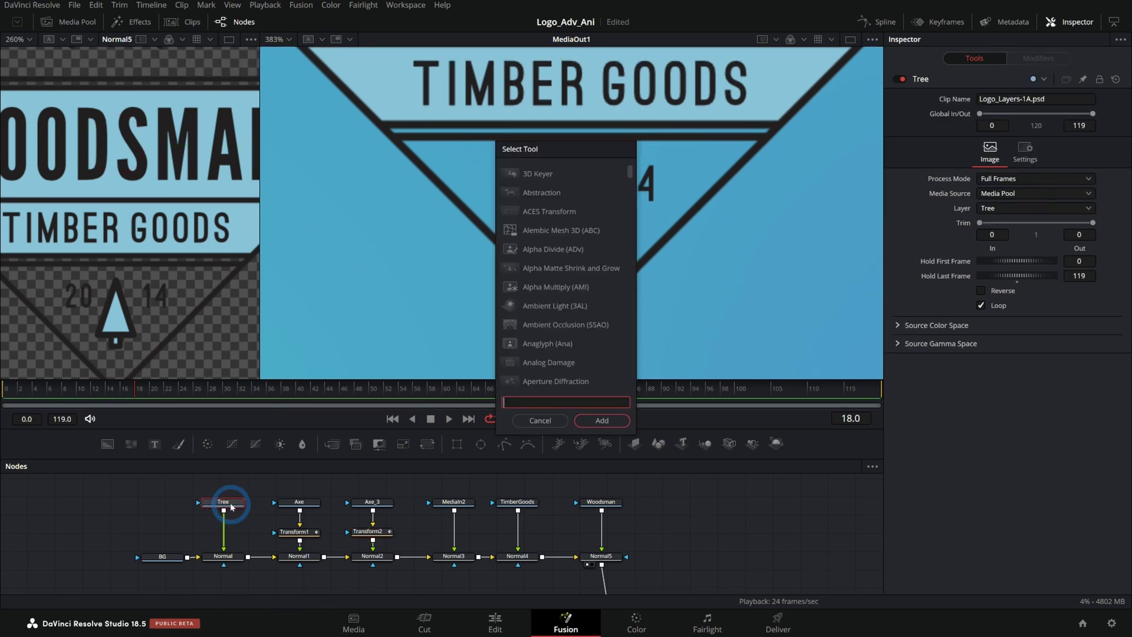
pyautogui.write('transform')
pyautogui.press('Return')
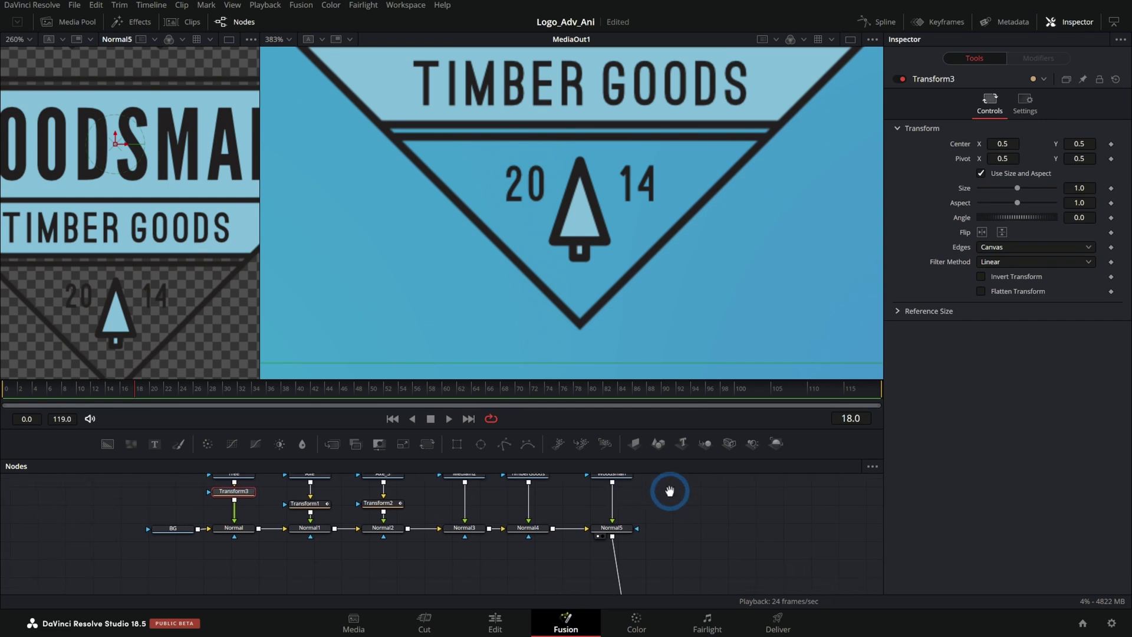
# - Connect a Rectangle mask to the tree's Normal merge and move it down in the frame
pyautogui.moveTo(453, 444); pyautogui.dragTo(249, 584)
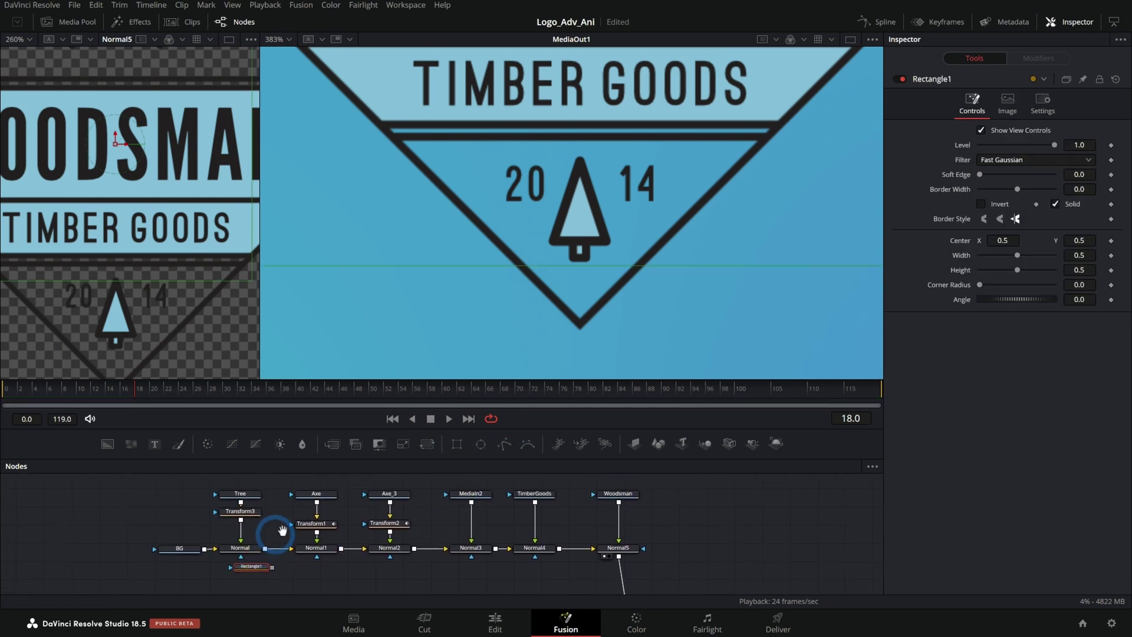
pyautogui.moveTo(315, 539); pyautogui.dragTo(315, 509)
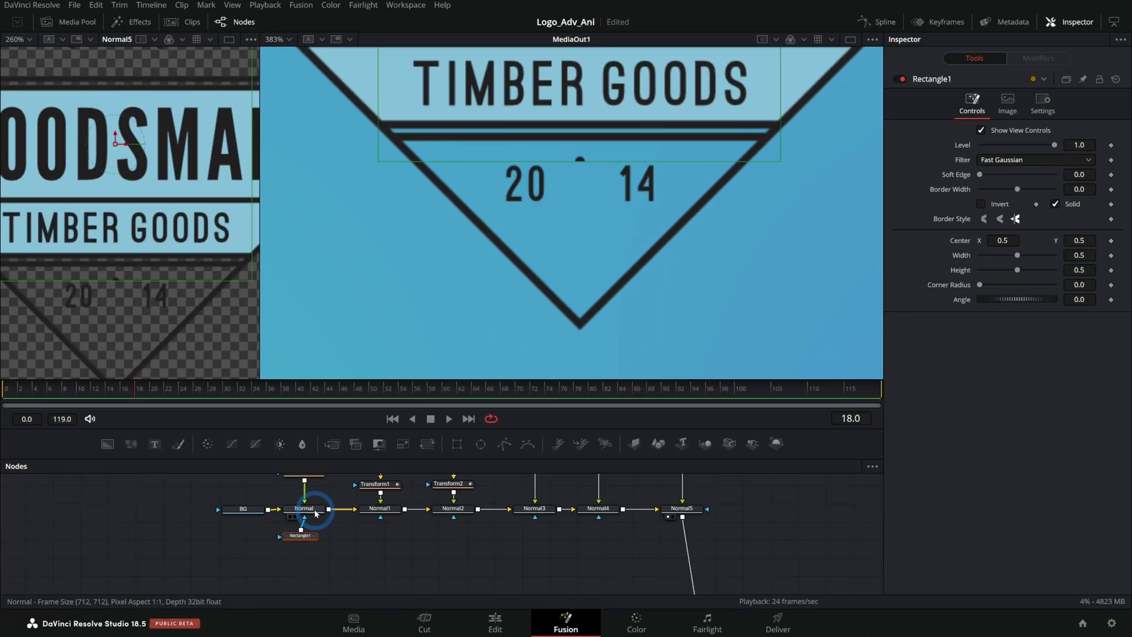
pyautogui.click(465, 315)
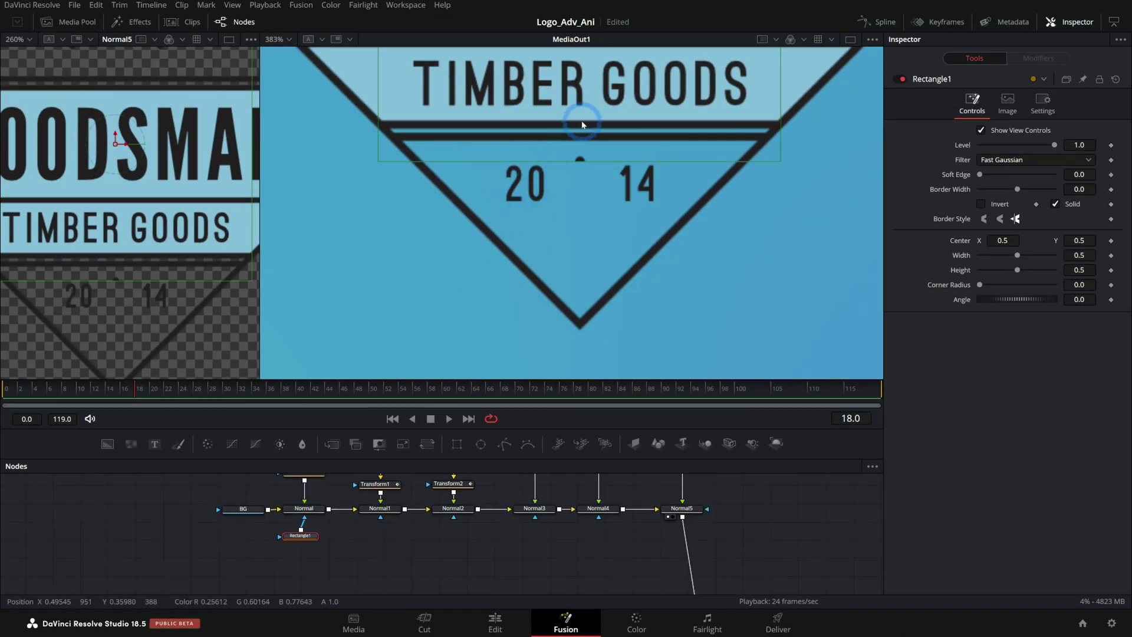
pyautogui.scroll(-4, 580, 125)
pyautogui.moveTo(572, 97); pyautogui.dragTo(571, 210)
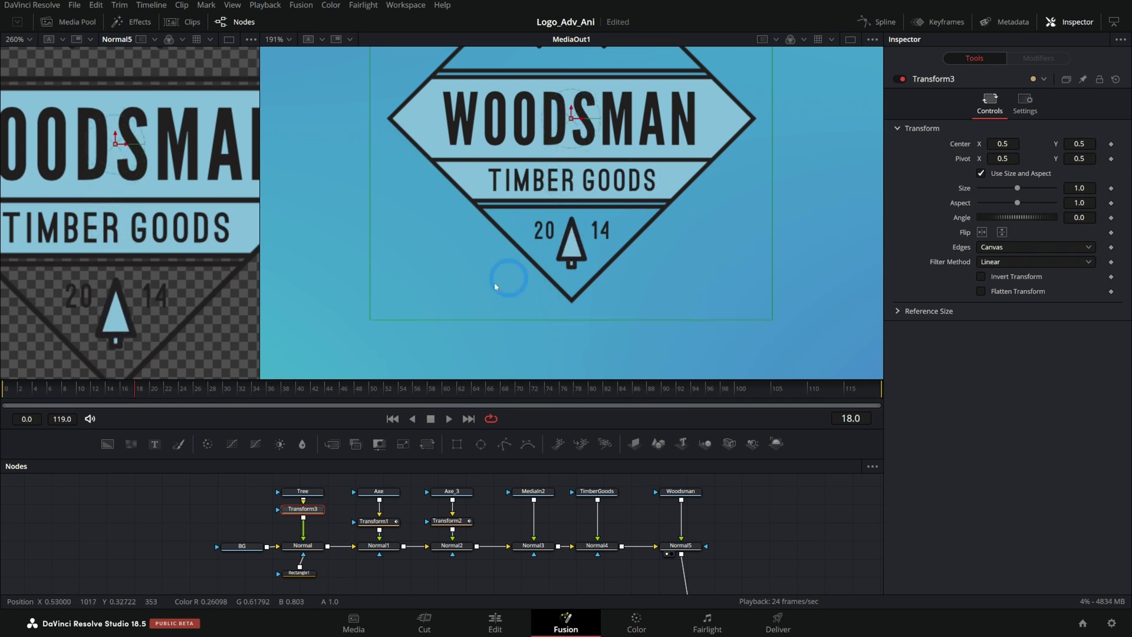
# - Keyframe Transform3's Center at frame 24 and play back the tree rising into place
pyautogui.moveTo(121, 387); pyautogui.dragTo(179, 390)
pyautogui.click(854, 217)
pyautogui.click(1062, 170)
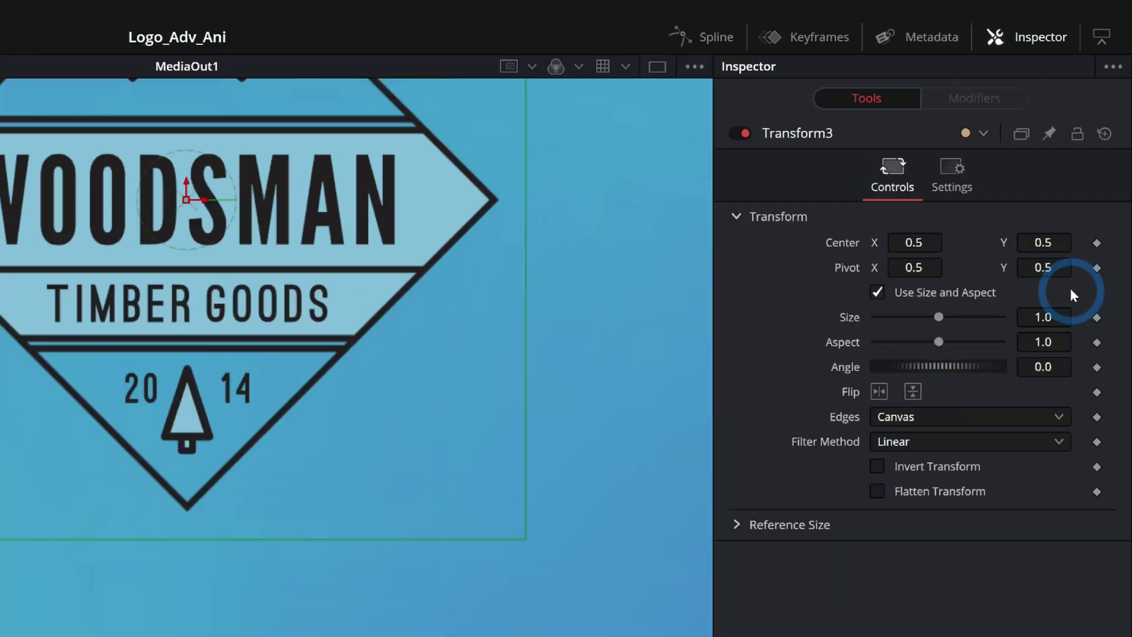
pyautogui.click(1110, 144)
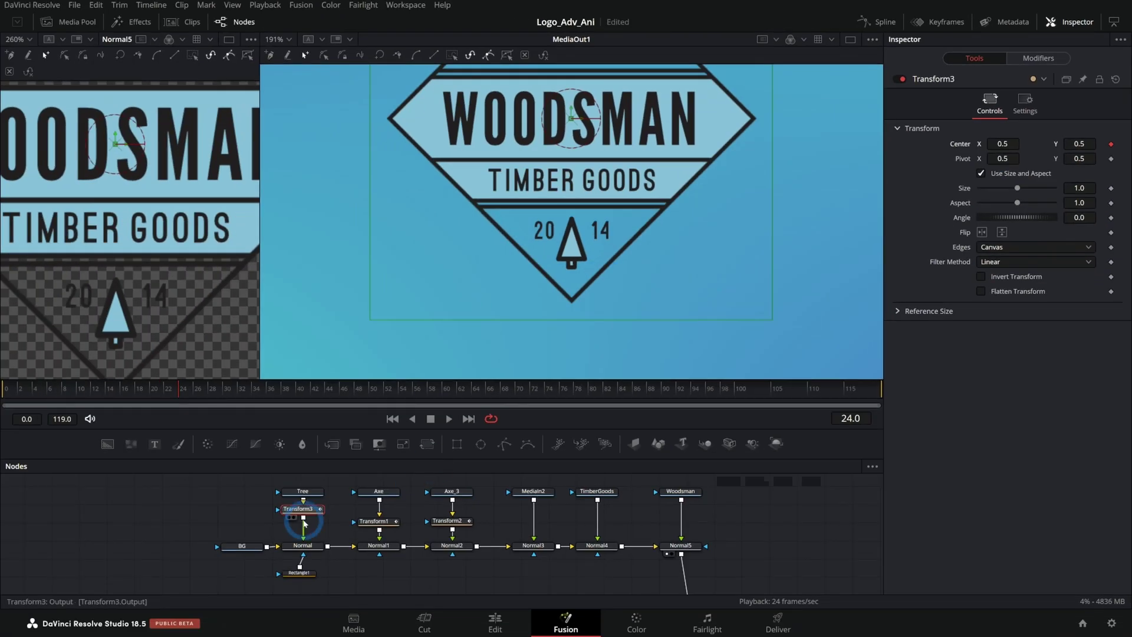
pyautogui.click(189, 575)
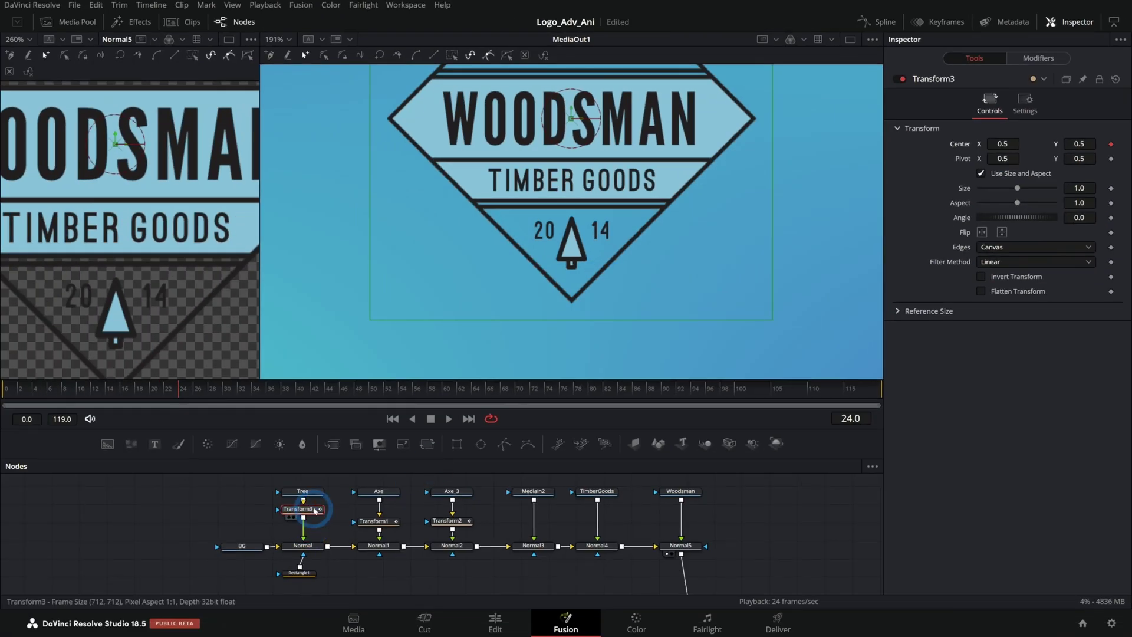
pyautogui.click(98, 390)
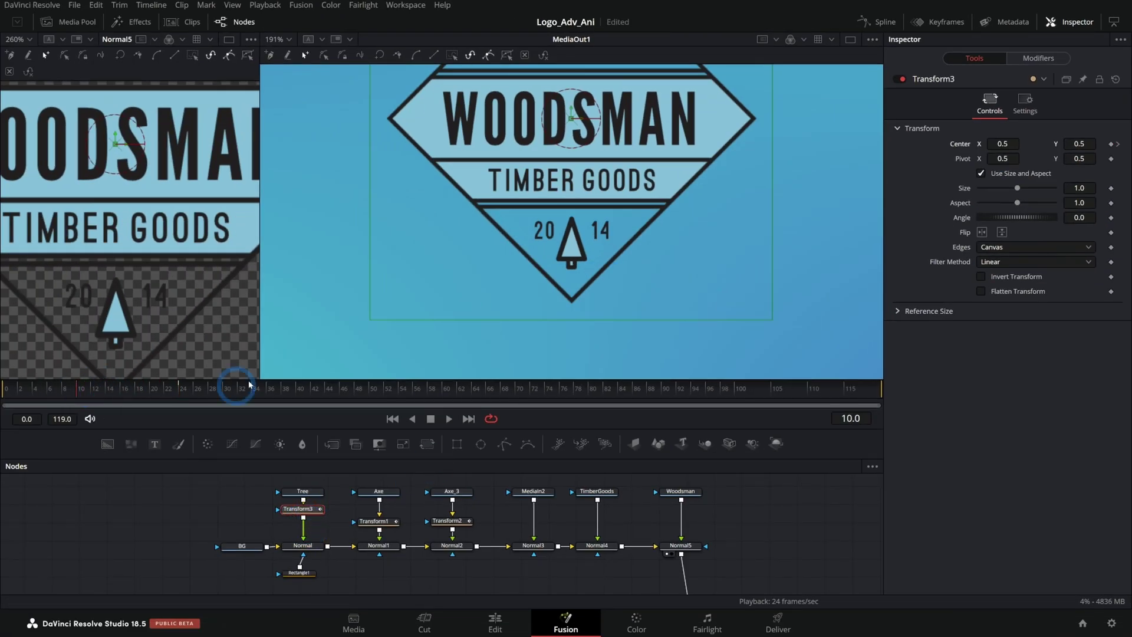
pyautogui.press('space')
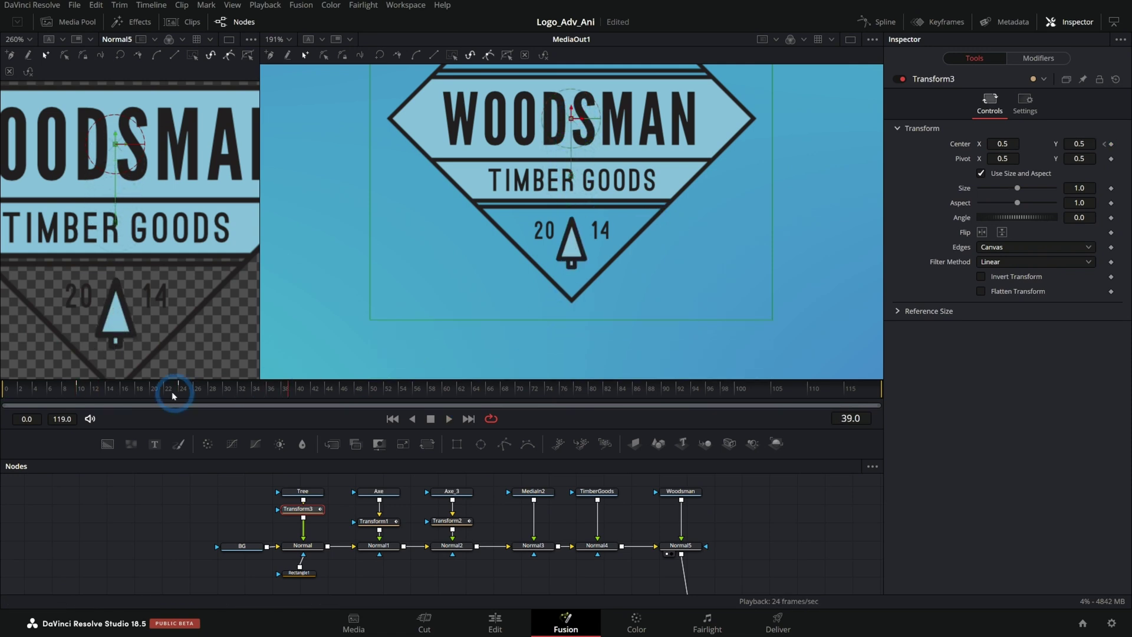
pyautogui.click(75, 390)
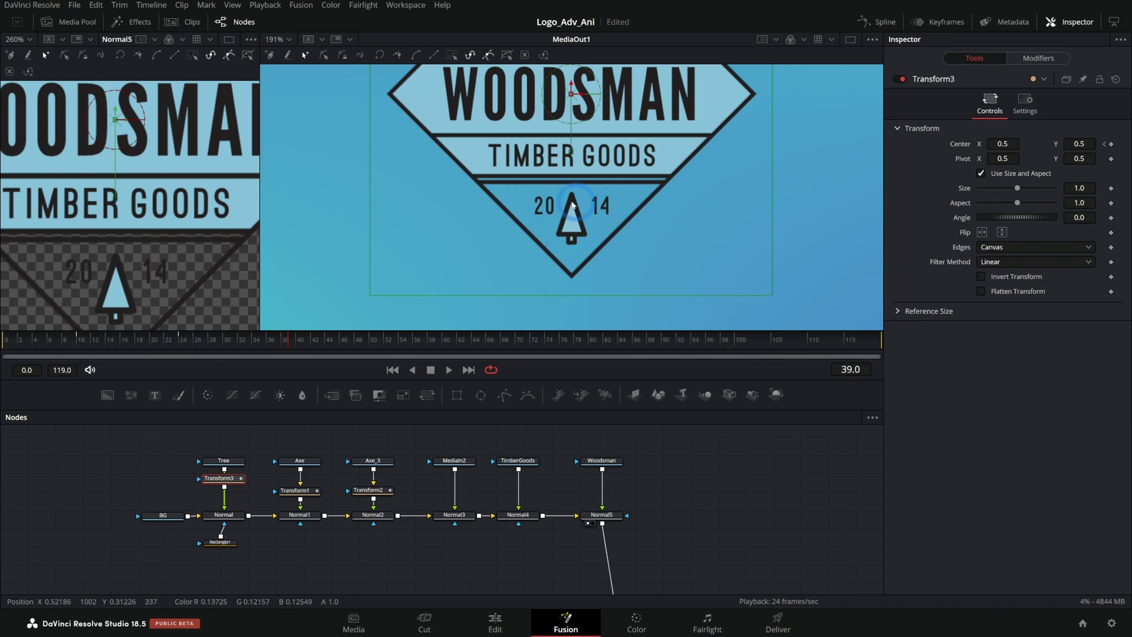
# - Rename the MediaIn2 layer to _2014 and shift the left part of the node chain over
pyautogui.click(458, 461)
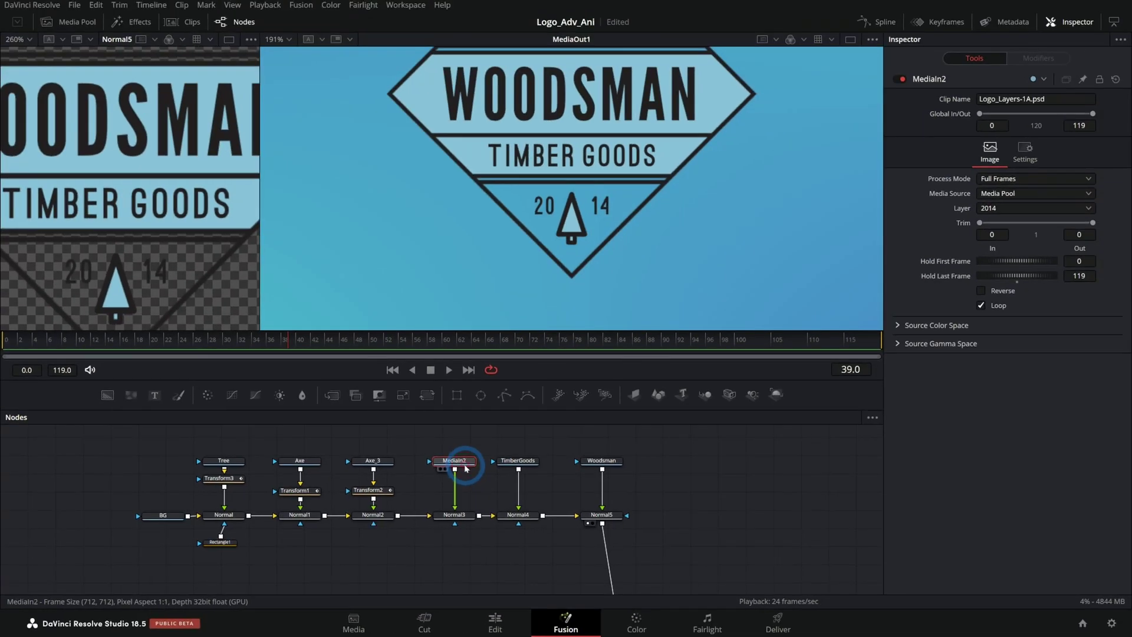
pyautogui.moveTo(571, 336)
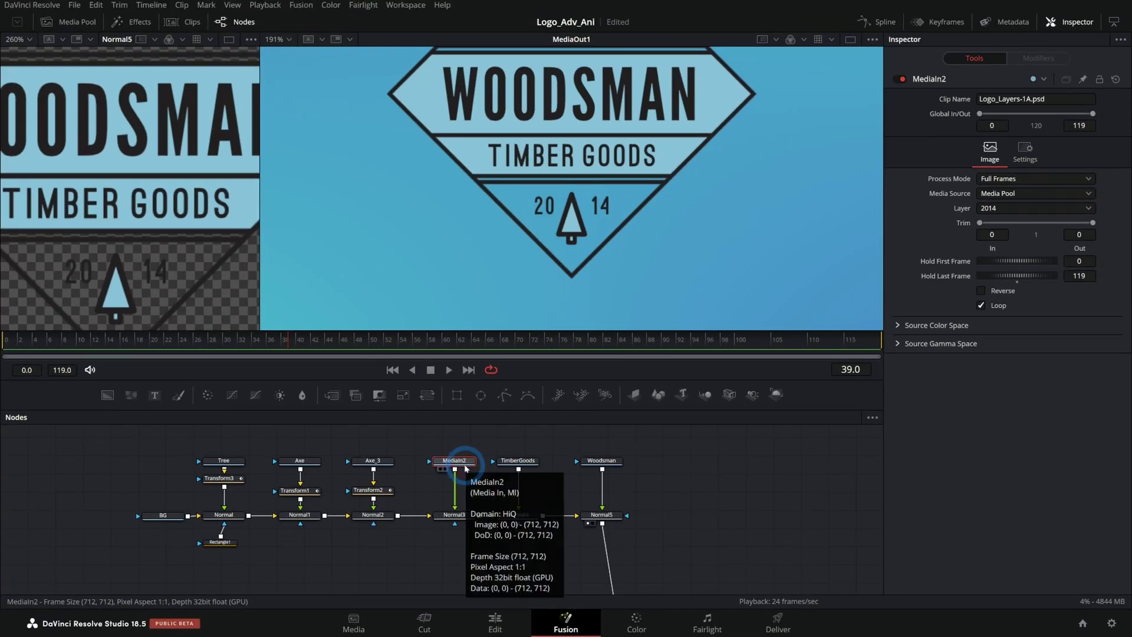
pyautogui.press('F2')
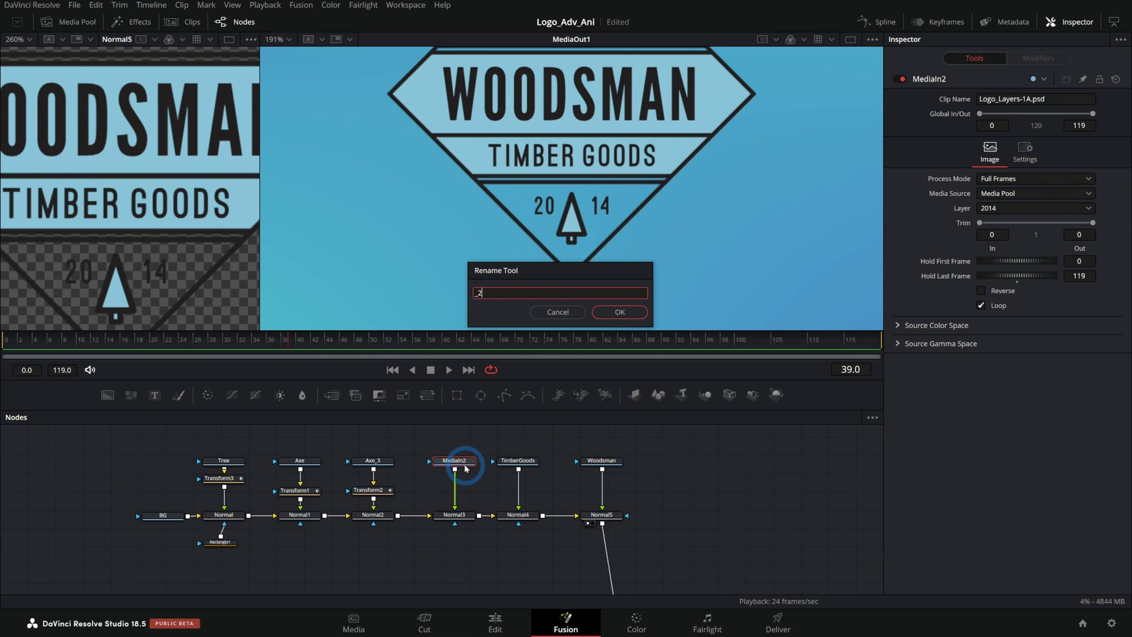
pyautogui.write('_2014')
pyautogui.press('Return')
pyautogui.moveTo(482, 437); pyautogui.dragTo(8, 586)
pyautogui.moveTo(452, 514); pyautogui.dragTo(343, 514)
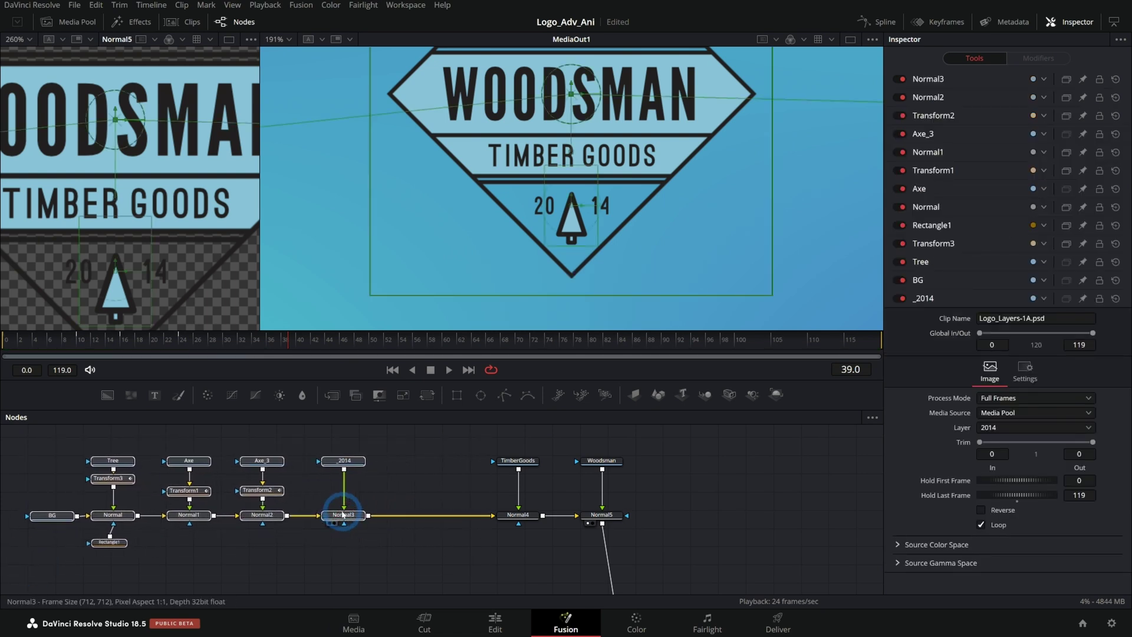
pyautogui.moveTo(354, 464); pyautogui.dragTo(353, 457)
# - Add Rectangle2 as Normal3's mask, moved and shrunk to frame the 20 of 2014
pyautogui.click(575, 158)
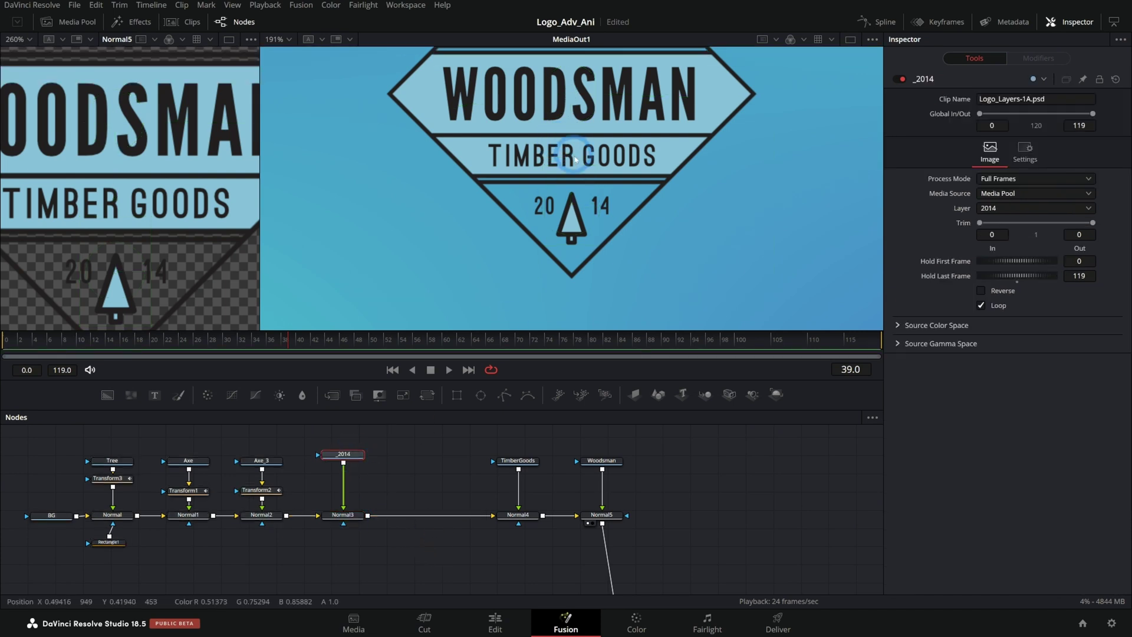
pyautogui.click(508, 447)
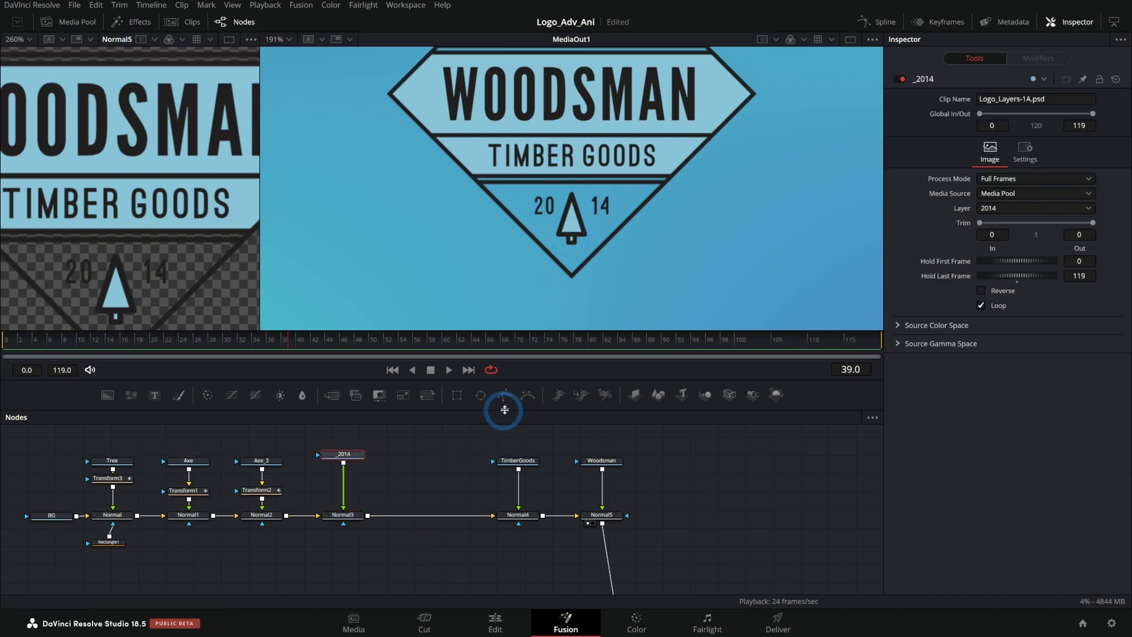
pyautogui.moveTo(457, 409); pyautogui.dragTo(350, 548)
pyautogui.click(573, 87)
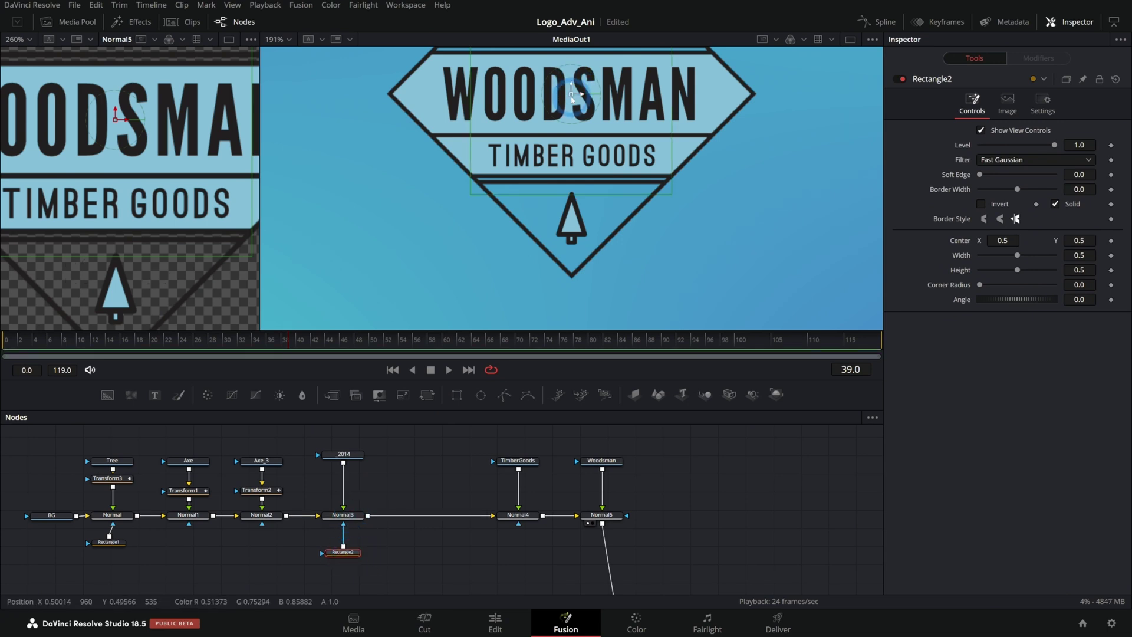
pyautogui.moveTo(571, 94); pyautogui.dragTo(471, 211)
pyautogui.click(581, 189)
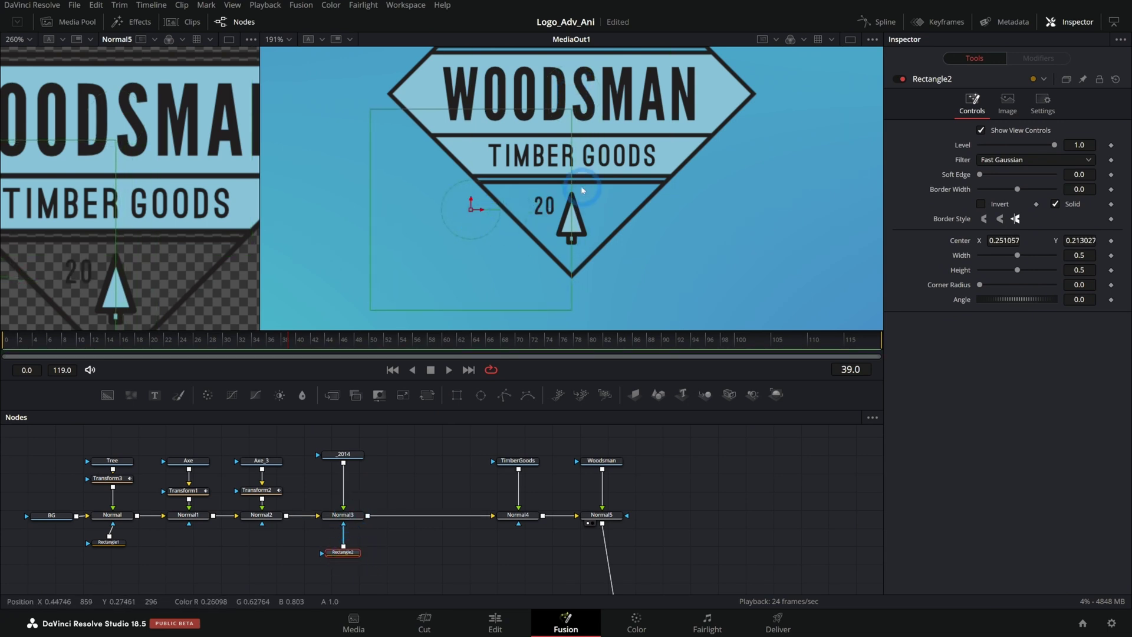
pyautogui.moveTo(496, 113); pyautogui.dragTo(498, 173)
pyautogui.moveTo(371, 207); pyautogui.dragTo(427, 217)
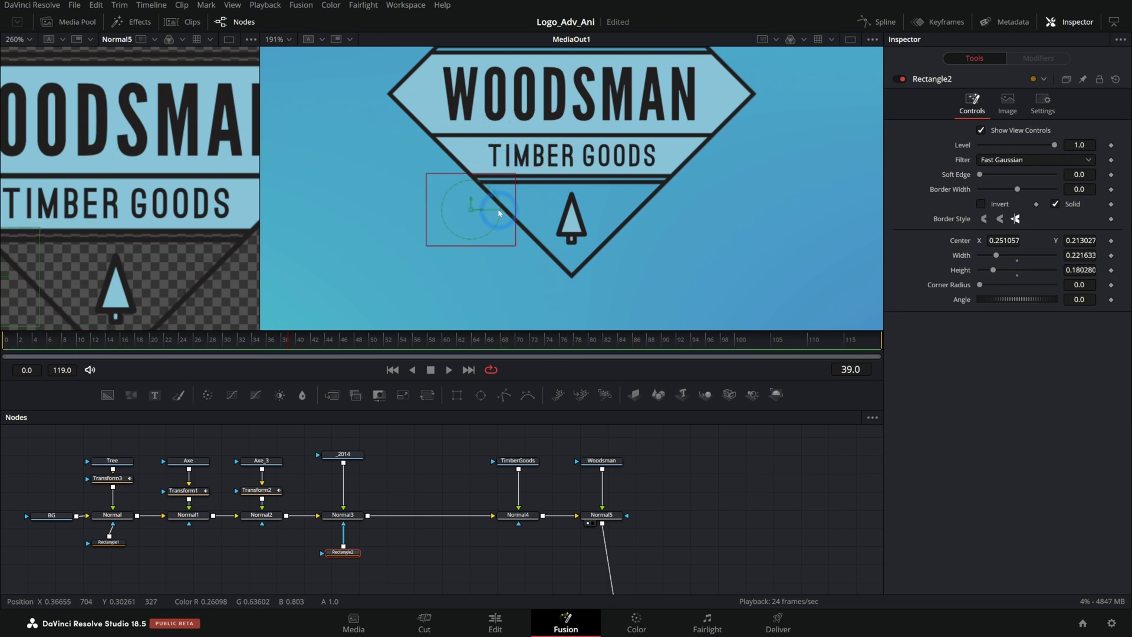
# - Branch _2014 into a new Merge2 after Normal3, masked by Rectangle2
pyautogui.moveTo(343, 453); pyautogui.dragTo(403, 476)
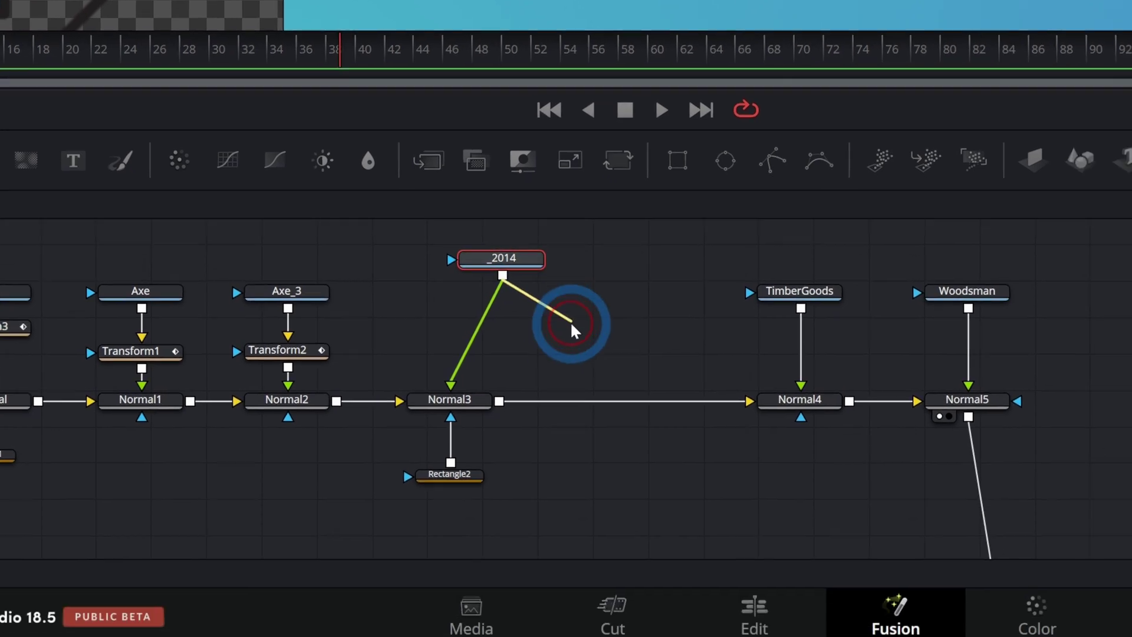
pyautogui.moveTo(570, 323); pyautogui.dragTo(567, 397)
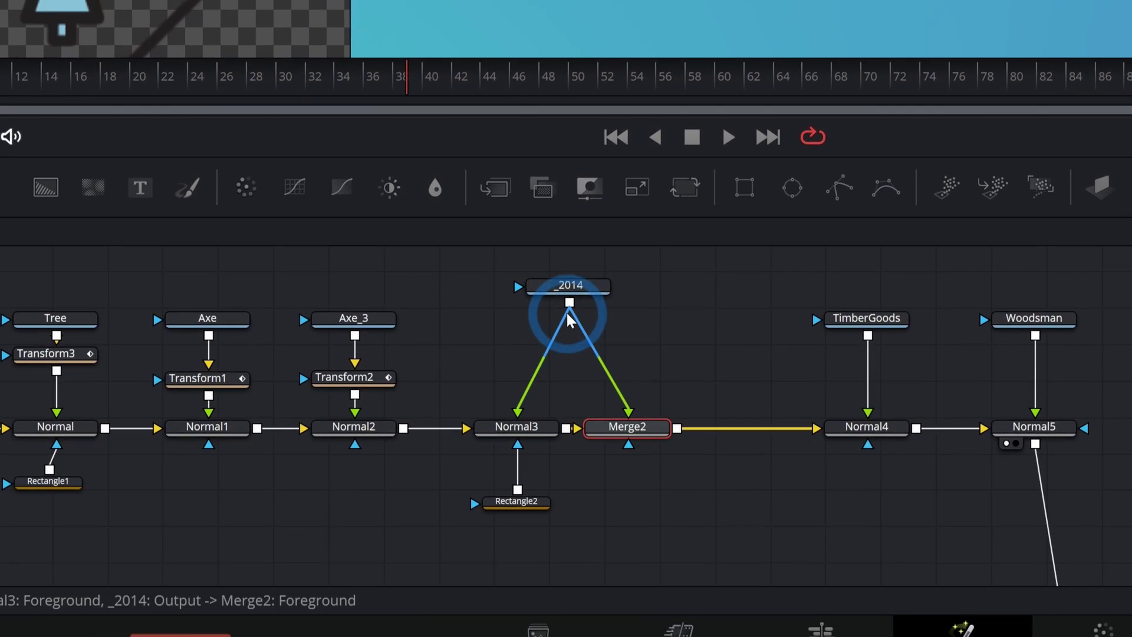
pyautogui.moveTo(539, 505); pyautogui.dragTo(589, 483)
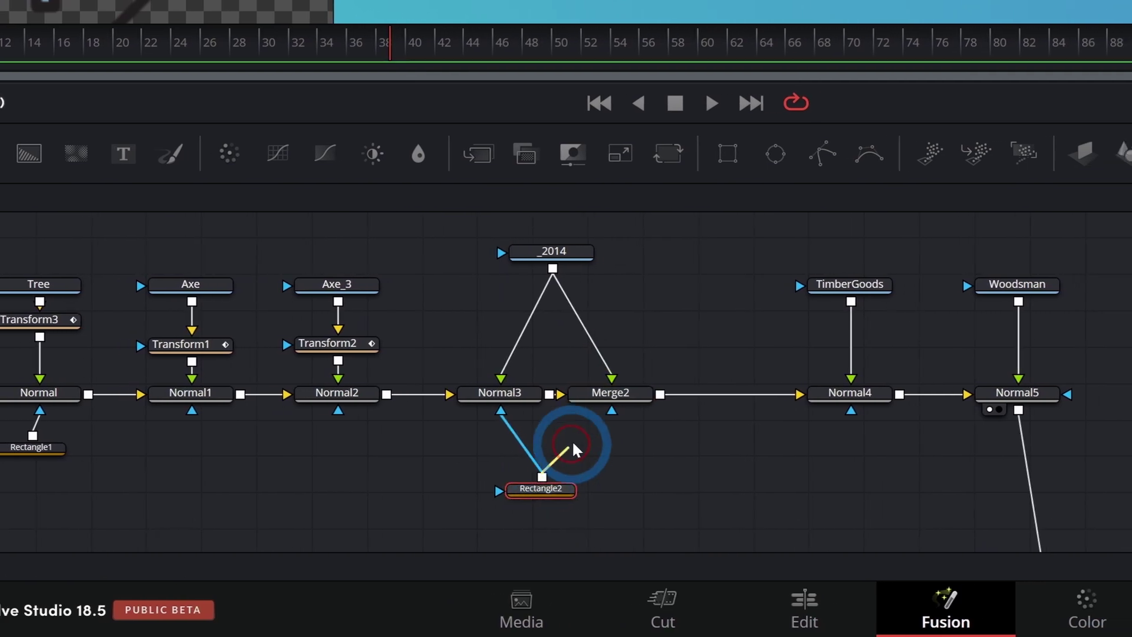
pyautogui.moveTo(572, 443); pyautogui.dragTo(568, 396)
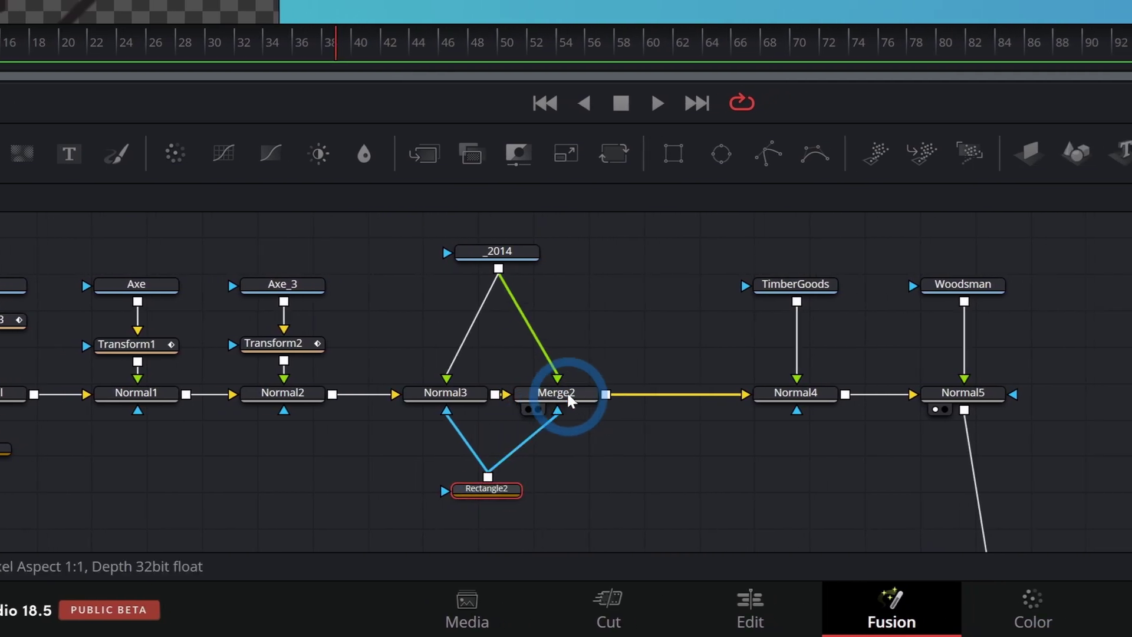
pyautogui.click(566, 392)
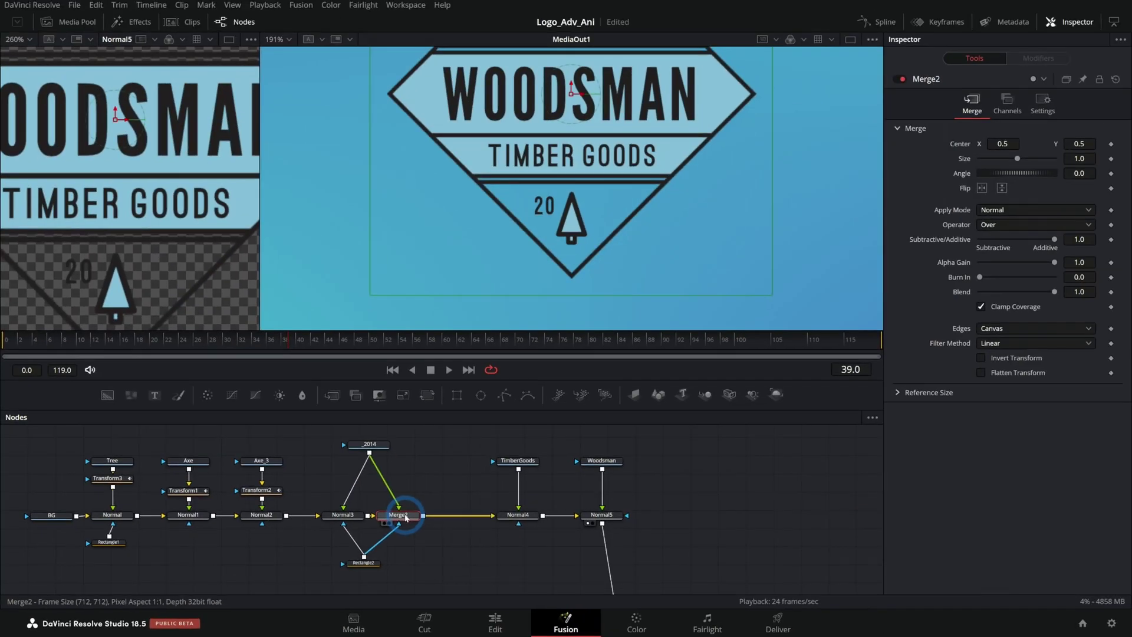
# - Turn on Apply Mask Inverted on Merge2, then check the 20 and 14 halves separately
pyautogui.click(1023, 119)
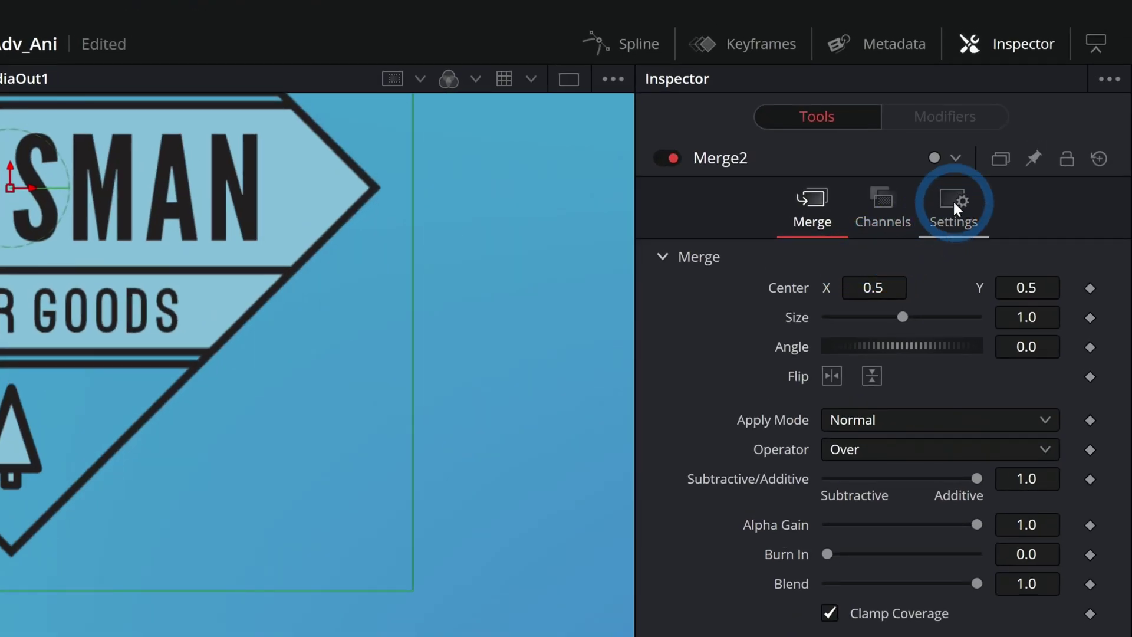
pyautogui.click(954, 204)
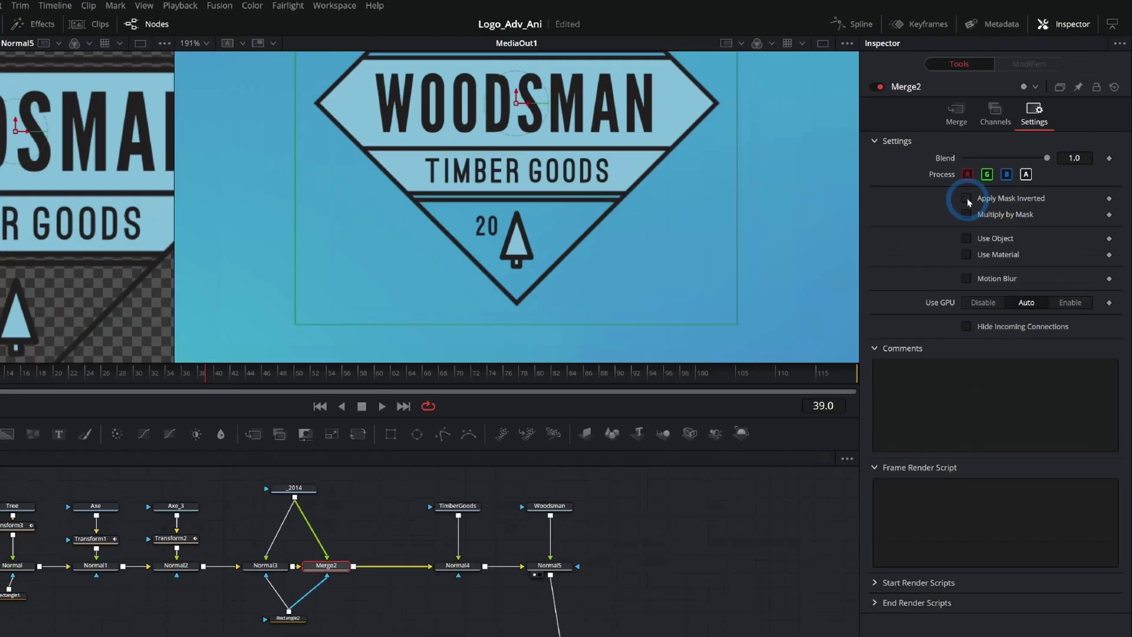
pyautogui.click(966, 198)
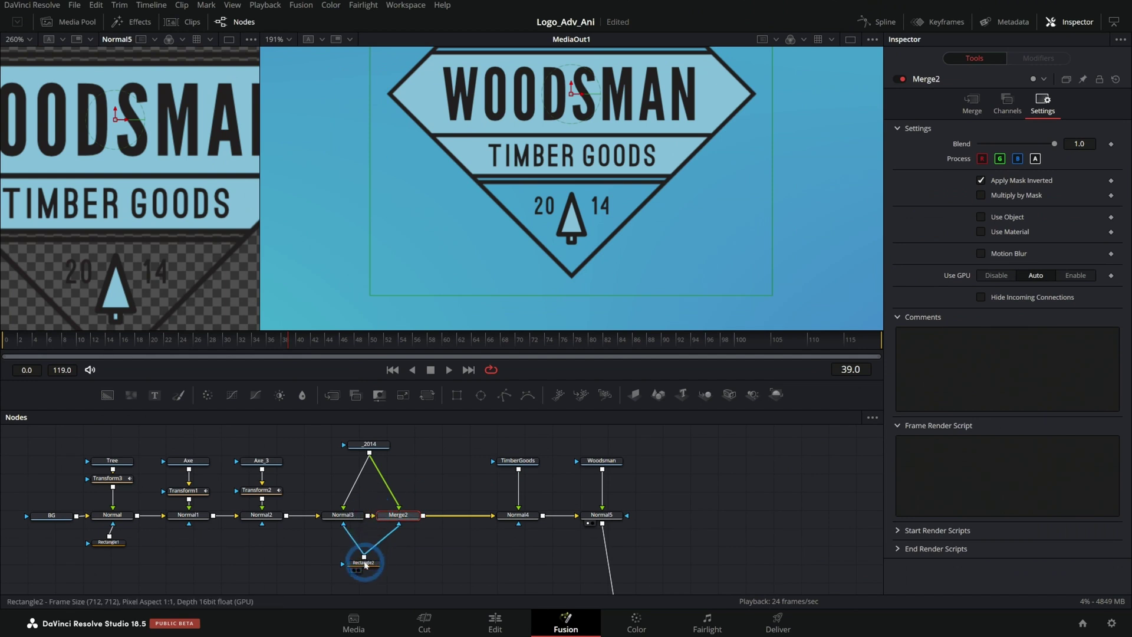
pyautogui.click(364, 563)
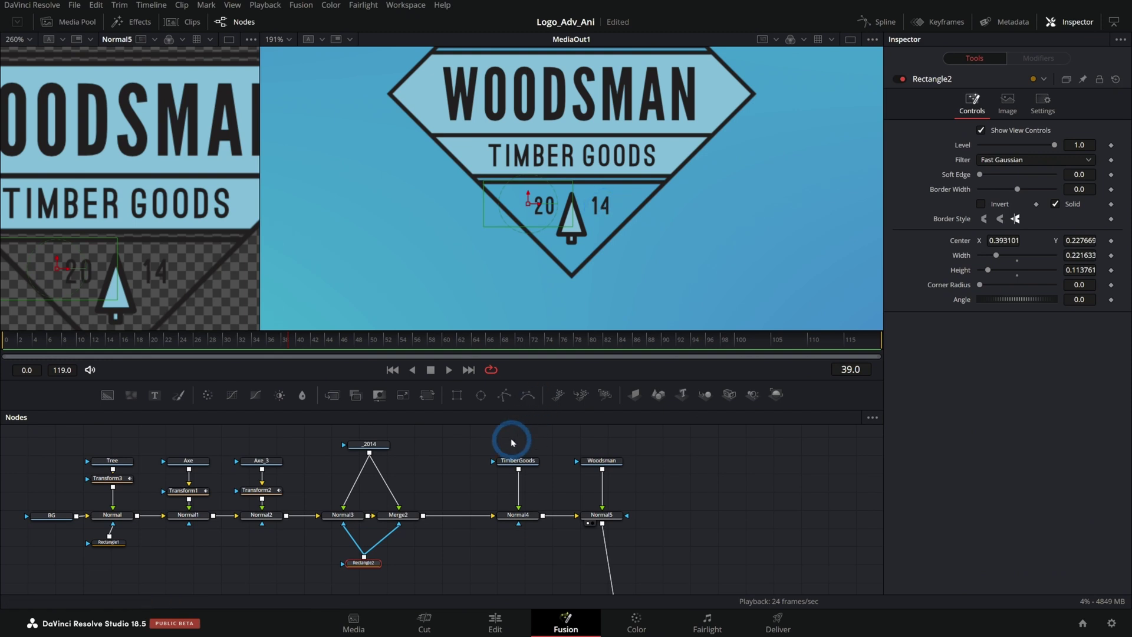
pyautogui.click(342, 514)
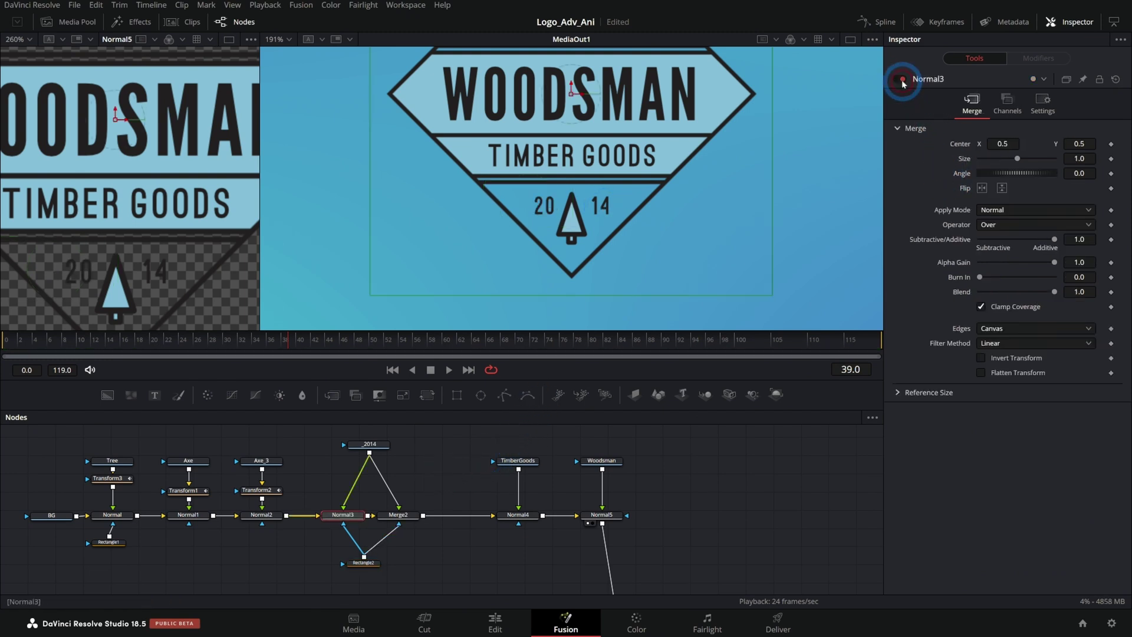
pyautogui.click(397, 514)
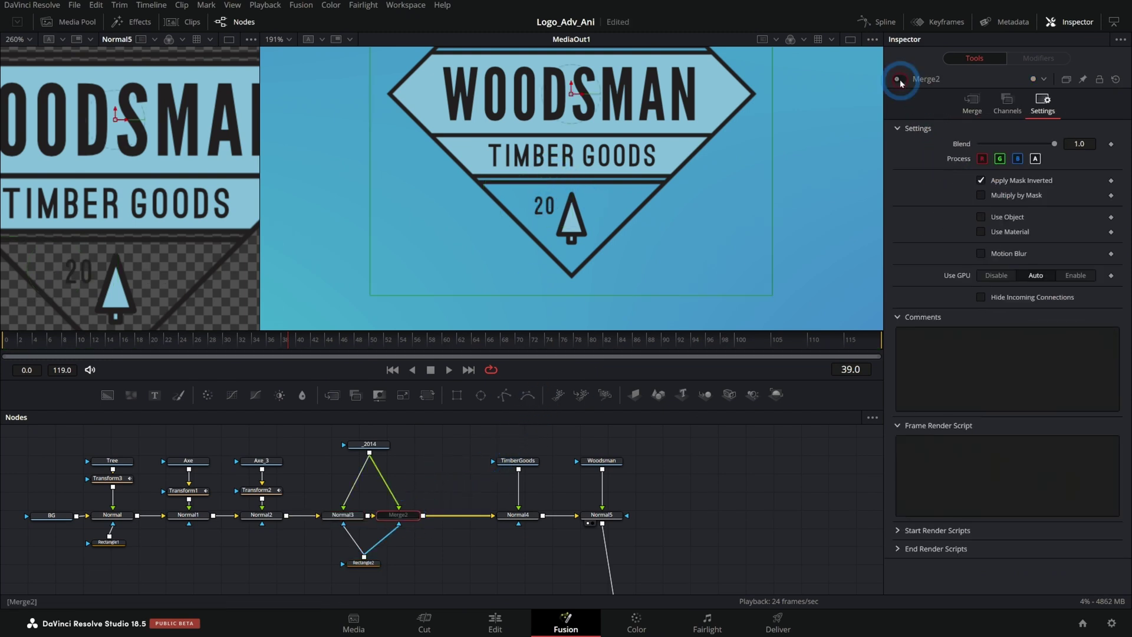
pyautogui.scroll(3, 398, 469)
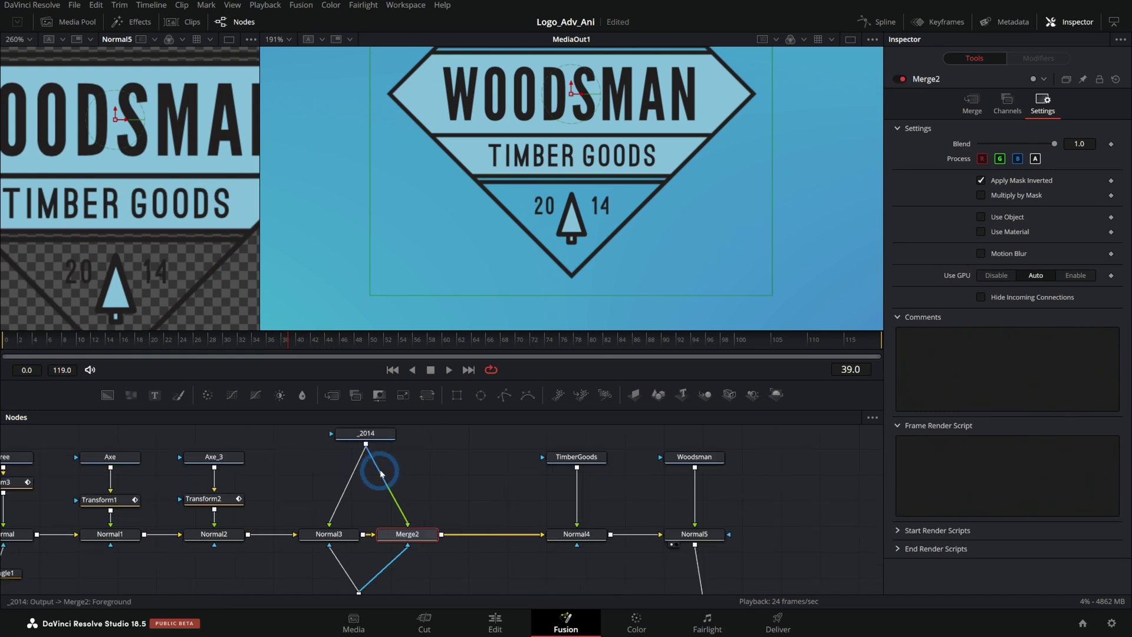
# - Insert Transform4 between _2014 and the first merge, and a copied Transform5 on the 14 branch
pyautogui.moveTo(441, 405); pyautogui.dragTo(398, 534)
pyautogui.moveTo(583, 93); pyautogui.dragTo(594, 93)
pyautogui.hotkey('ctrl', 'c')
pyautogui.hotkey('ctrl', 'v')
pyautogui.moveTo(440, 529); pyautogui.dragTo(492, 517)
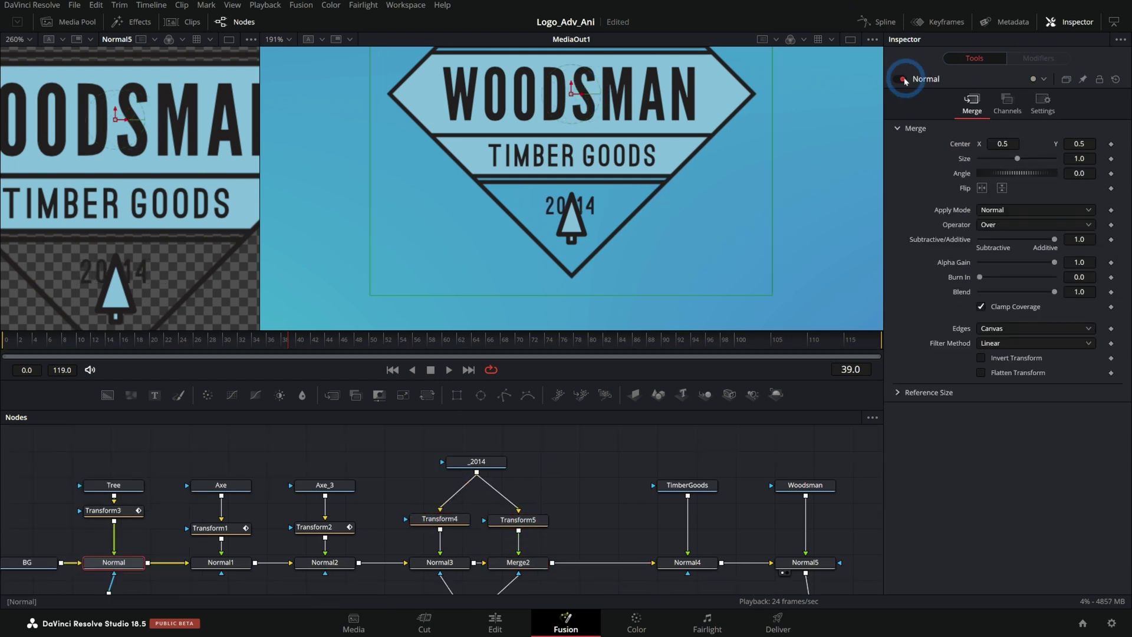
# - With the tree hidden, nudge the 14 half slightly left via Transform5, then restore the tree
pyautogui.click(903, 79)
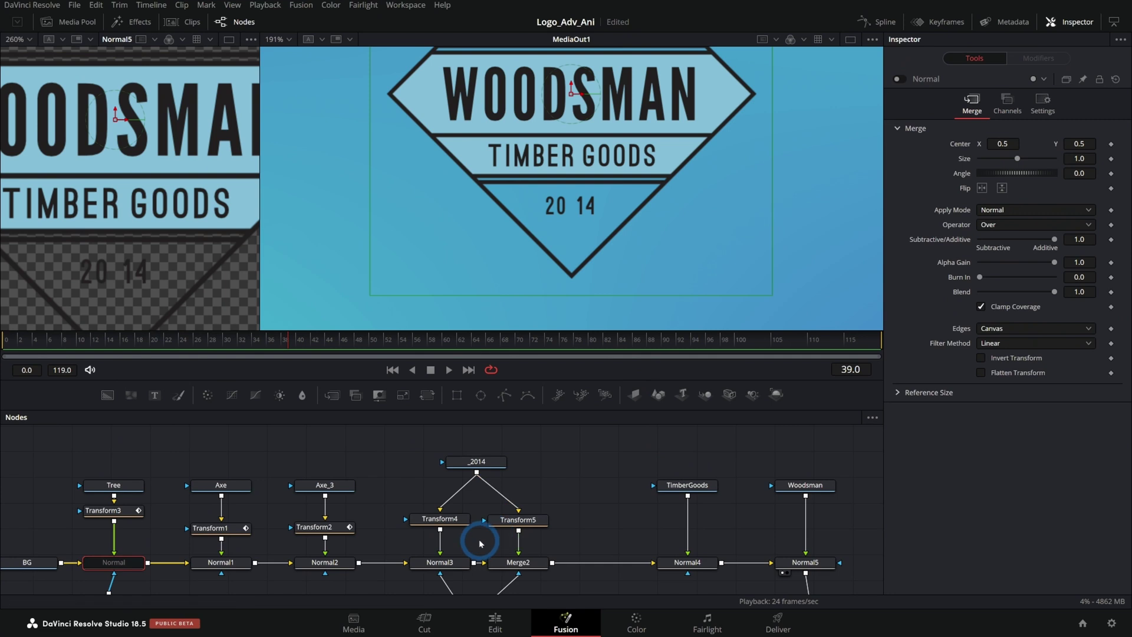
pyautogui.click(518, 519)
pyautogui.moveTo(569, 96); pyautogui.dragTo(597, 97)
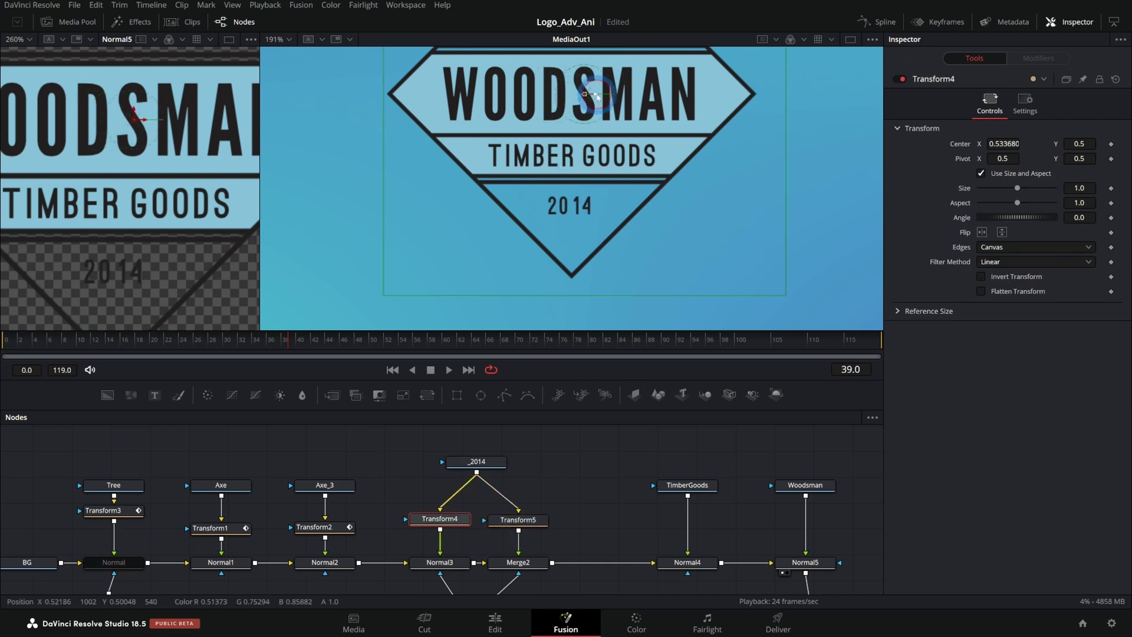
pyautogui.click(518, 519)
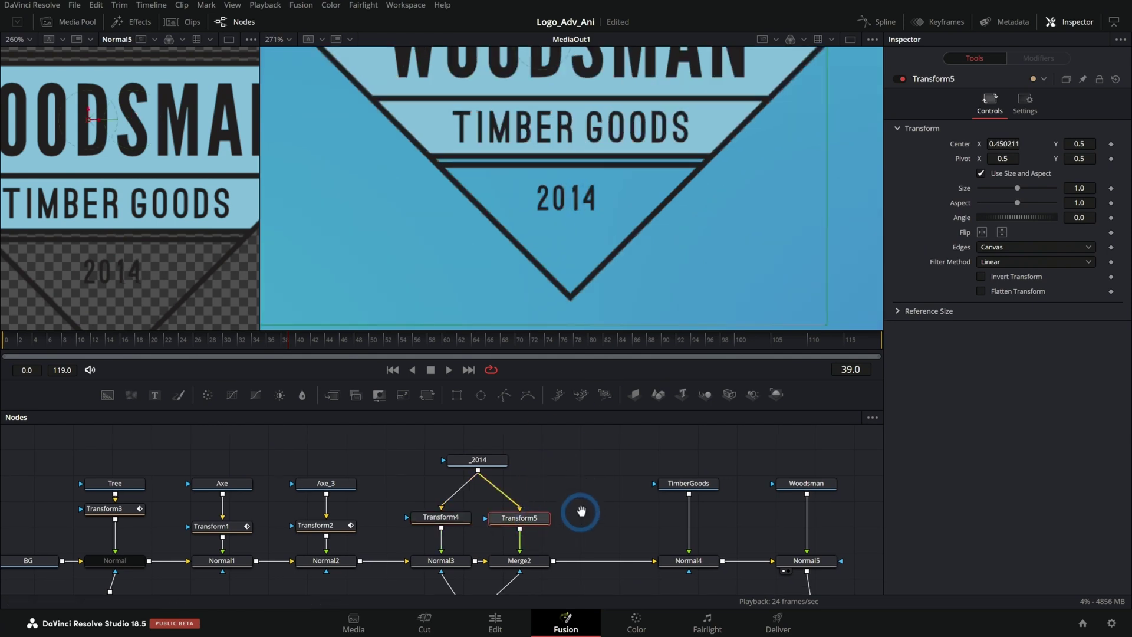
pyautogui.scroll(-2, 575, 518)
pyautogui.click(125, 499)
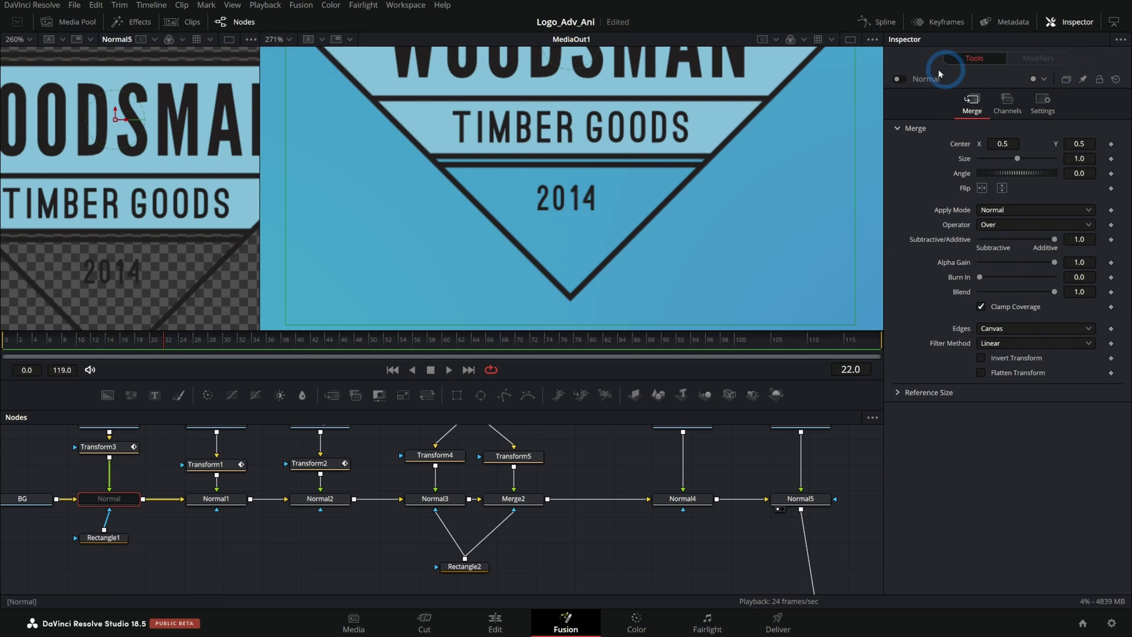
pyautogui.moveTo(150, 340); pyautogui.dragTo(184, 340)
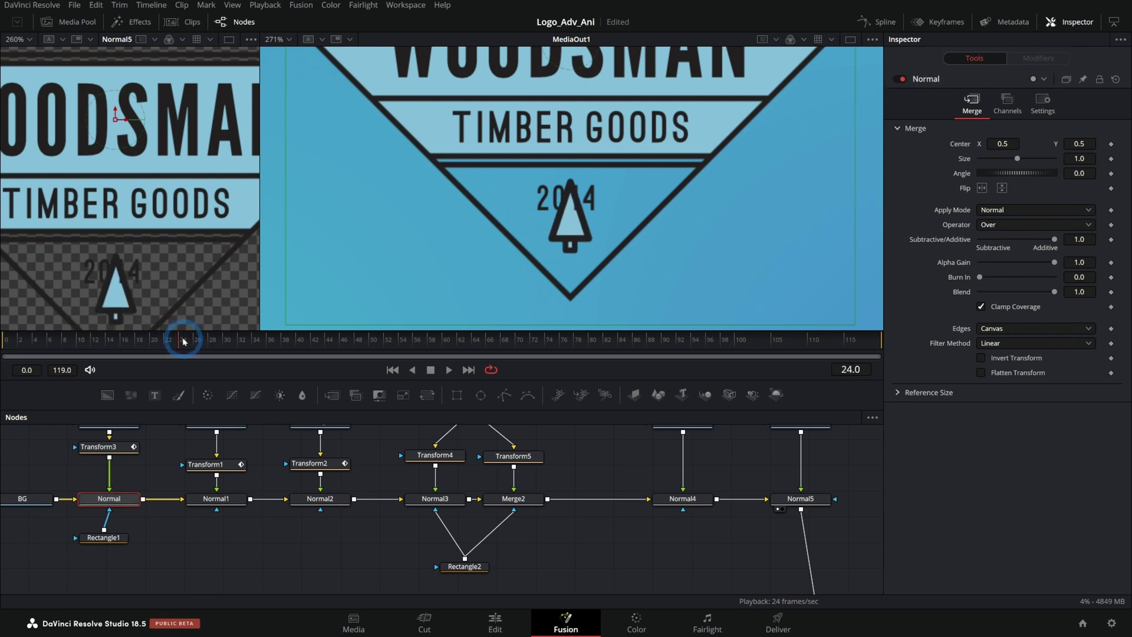
pyautogui.moveTo(159, 341); pyautogui.dragTo(139, 348)
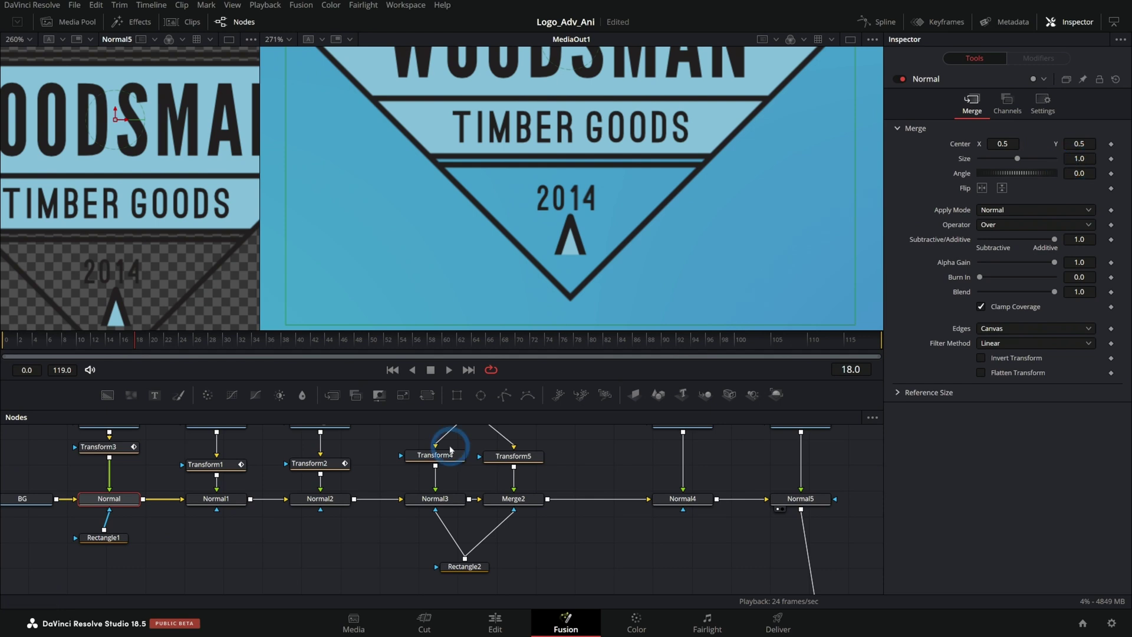
# - Keyframe Center X on both transforms, moving the 20 half to 0.5 by frame 24, and preview
pyautogui.click(451, 449)
pyautogui.click(527, 456)
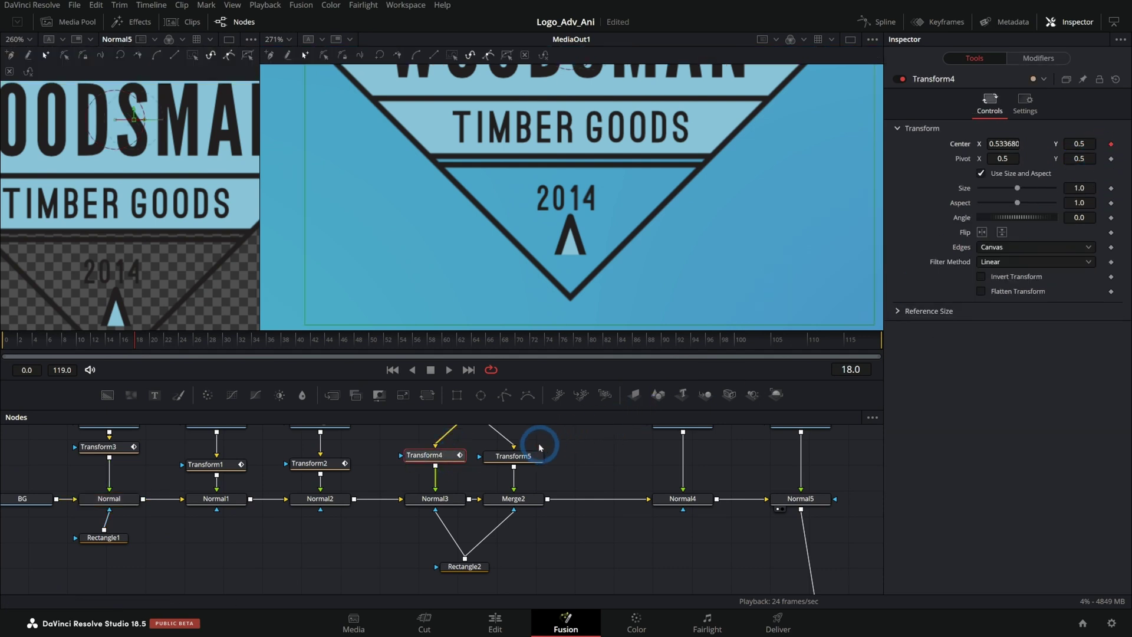
pyautogui.click(1111, 143)
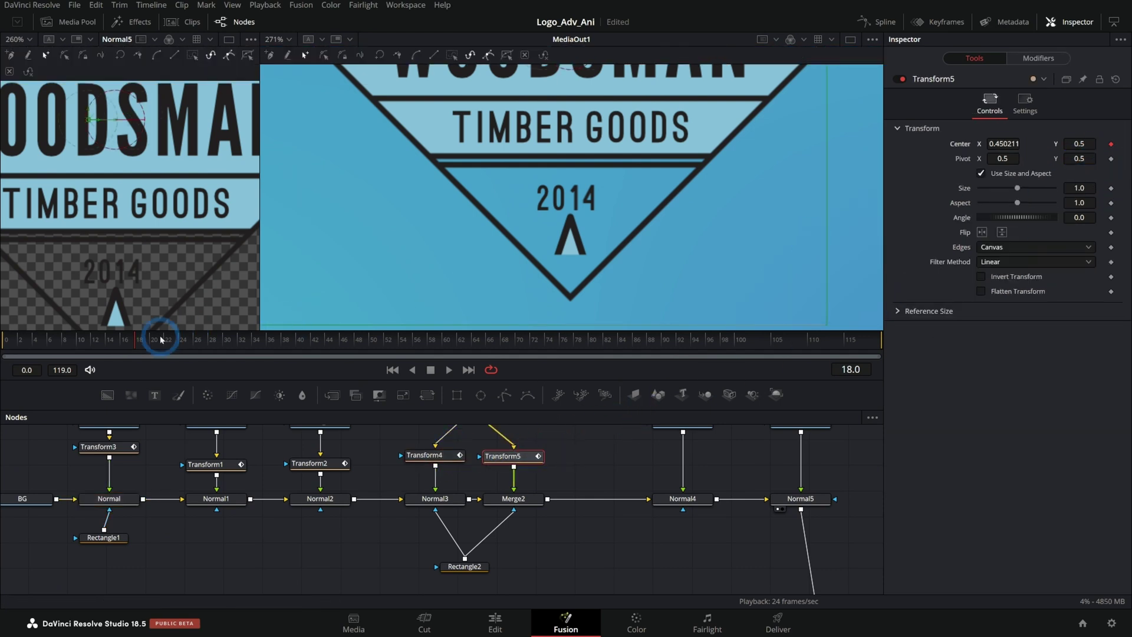
pyautogui.click(179, 339)
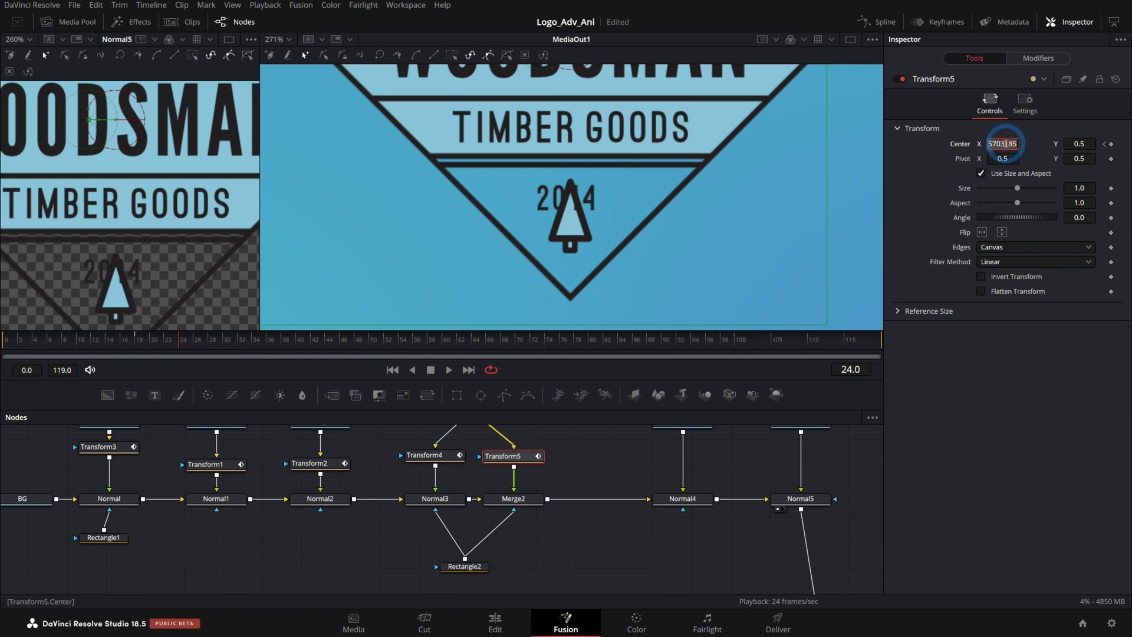
pyautogui.click(432, 454)
pyautogui.click(1012, 144)
pyautogui.write('0.5')
pyautogui.press('Tab')
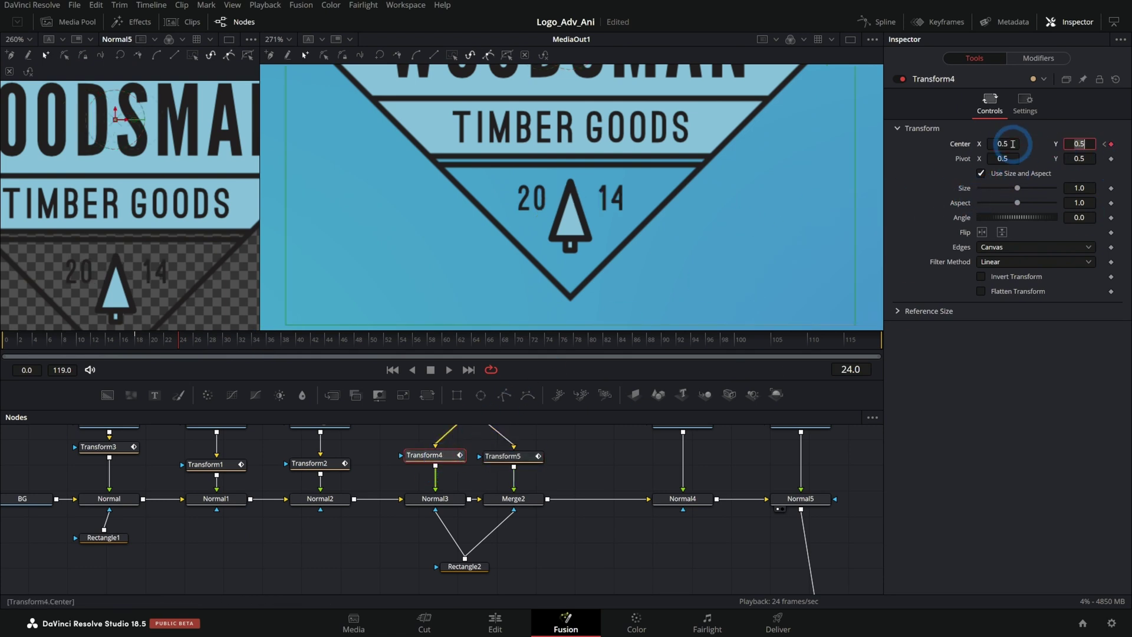
pyautogui.moveTo(175, 343)
pyautogui.mouseDown()
pyautogui.moveTo(134, 345)
pyautogui.moveTo(197, 342)
pyautogui.moveTo(161, 339)
pyautogui.moveTo(177, 341)
pyautogui.mouseUp()
pyautogui.press('space')
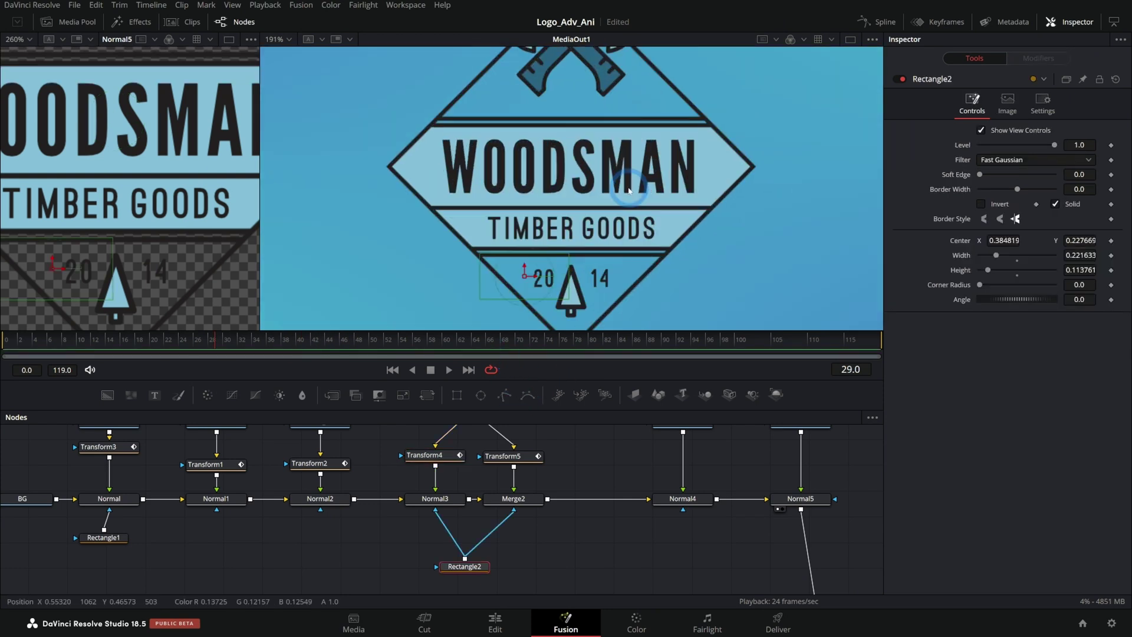
# - Drop a Fast Noise tool onto Normal5's effect mask for the WOODSMAN text
pyautogui.moveTo(606, 518); pyautogui.dragTo(329, 488)
pyautogui.moveTo(398, 468); pyautogui.dragTo(398, 454)
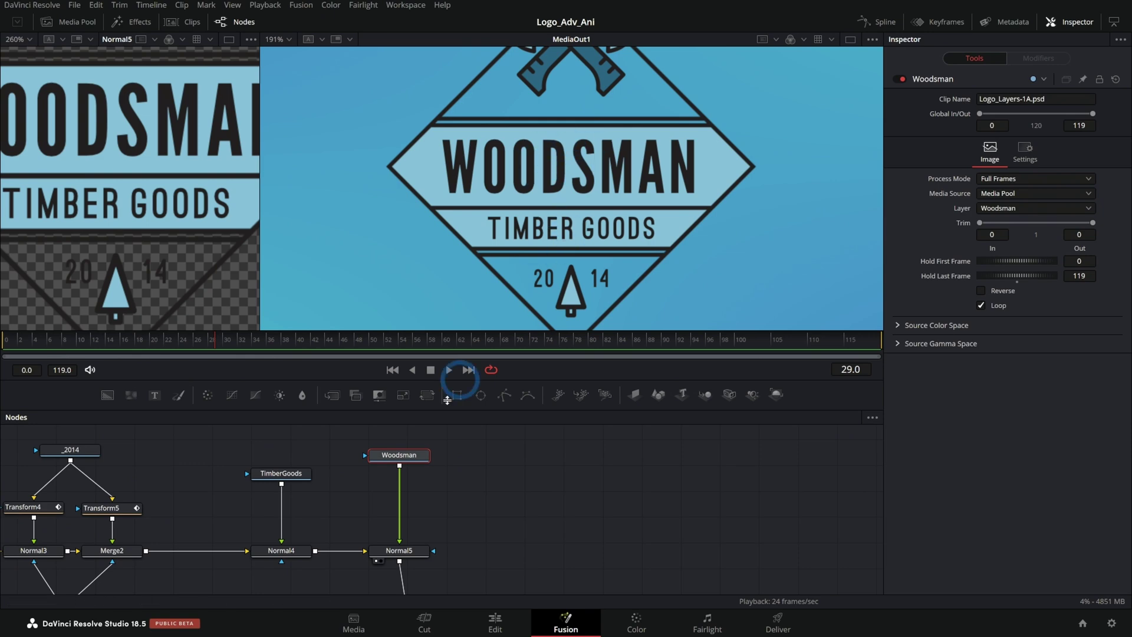
pyautogui.moveTo(473, 480); pyautogui.dragTo(419, 479)
pyautogui.moveTo(132, 396); pyautogui.dragTo(440, 548)
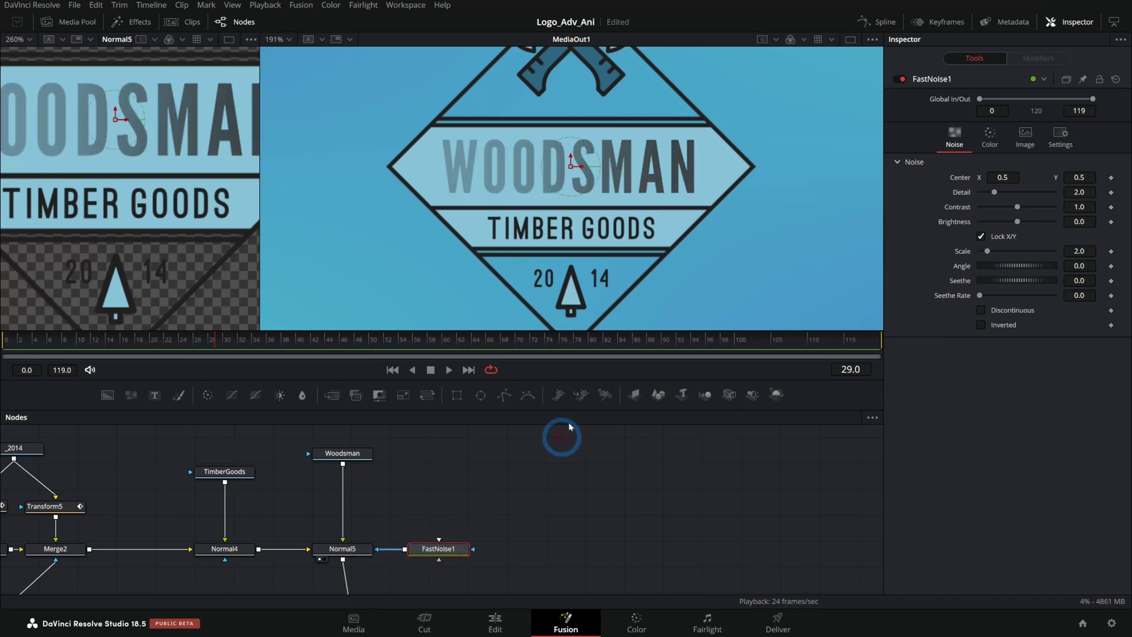
# - Set the noise to Detail 8.27, Contrast 2.27 and Scale 12.6, then scrub the opening frames
pyautogui.click(1023, 214)
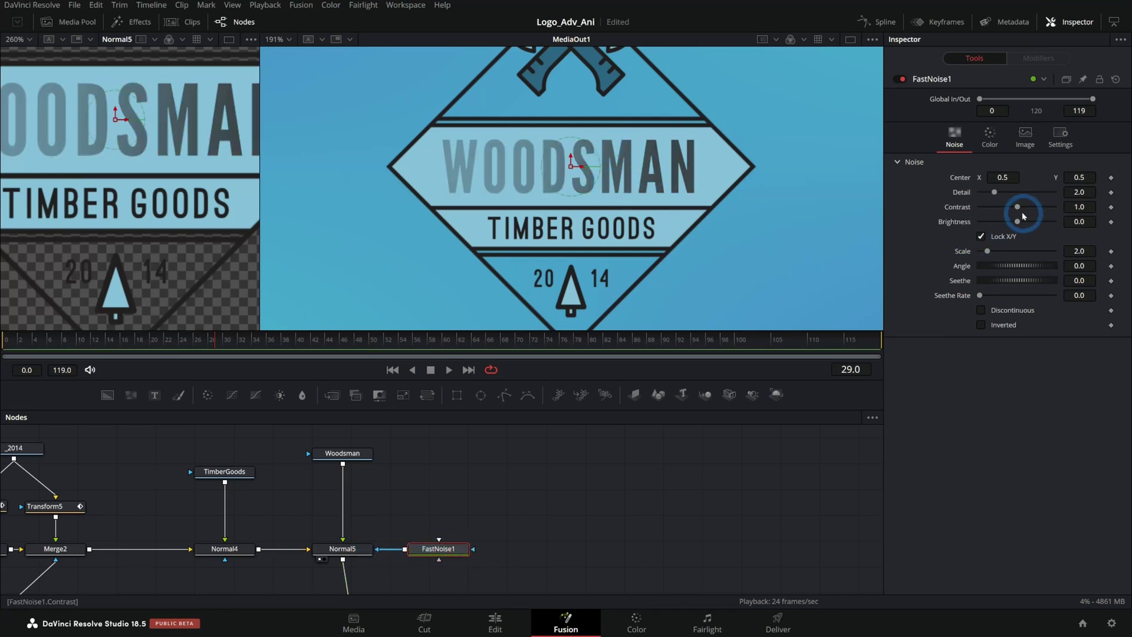
pyautogui.moveTo(994, 193); pyautogui.dragTo(1026, 194)
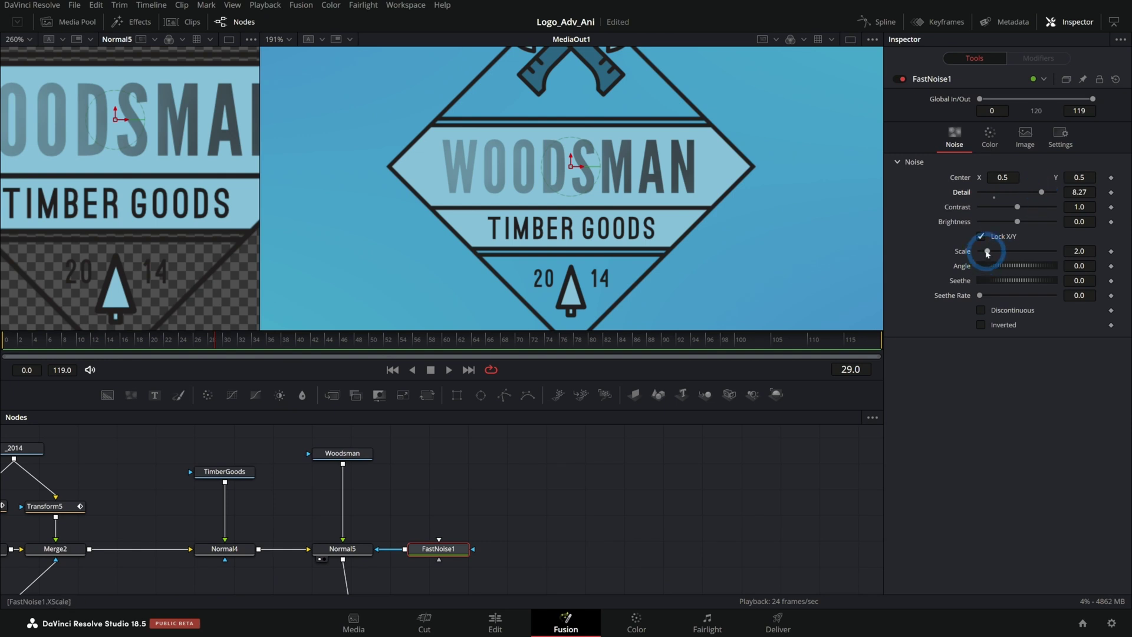
pyautogui.moveTo(987, 254); pyautogui.dragTo(1025, 250)
pyautogui.moveTo(1018, 207); pyautogui.dragTo(1030, 212)
pyautogui.click(602, 145)
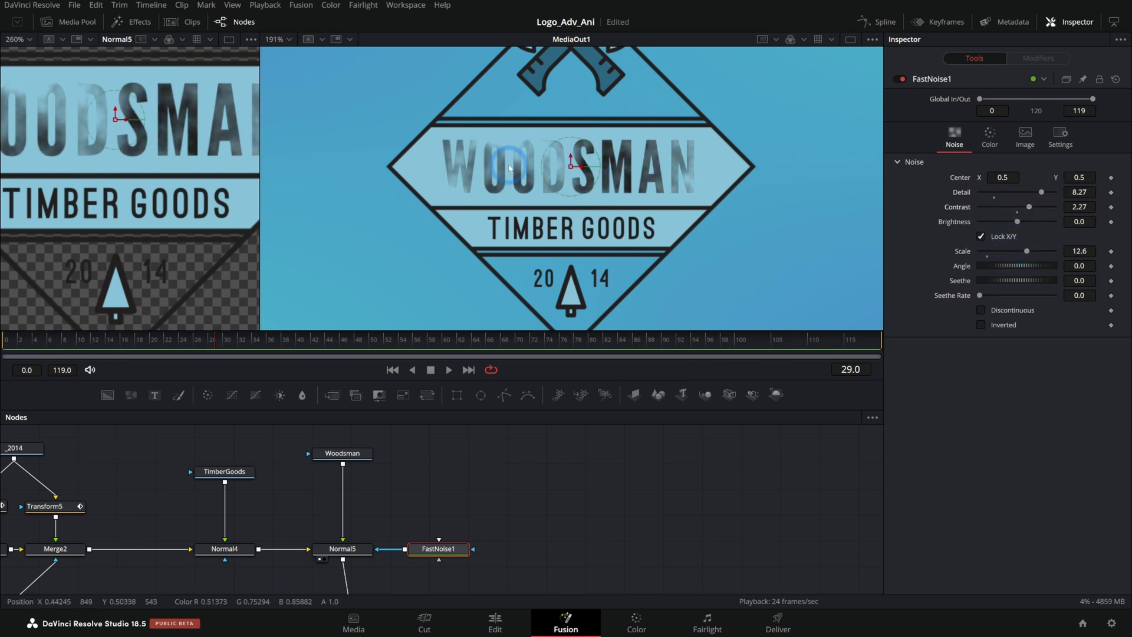
pyautogui.moveTo(108, 339); pyautogui.dragTo(61, 341)
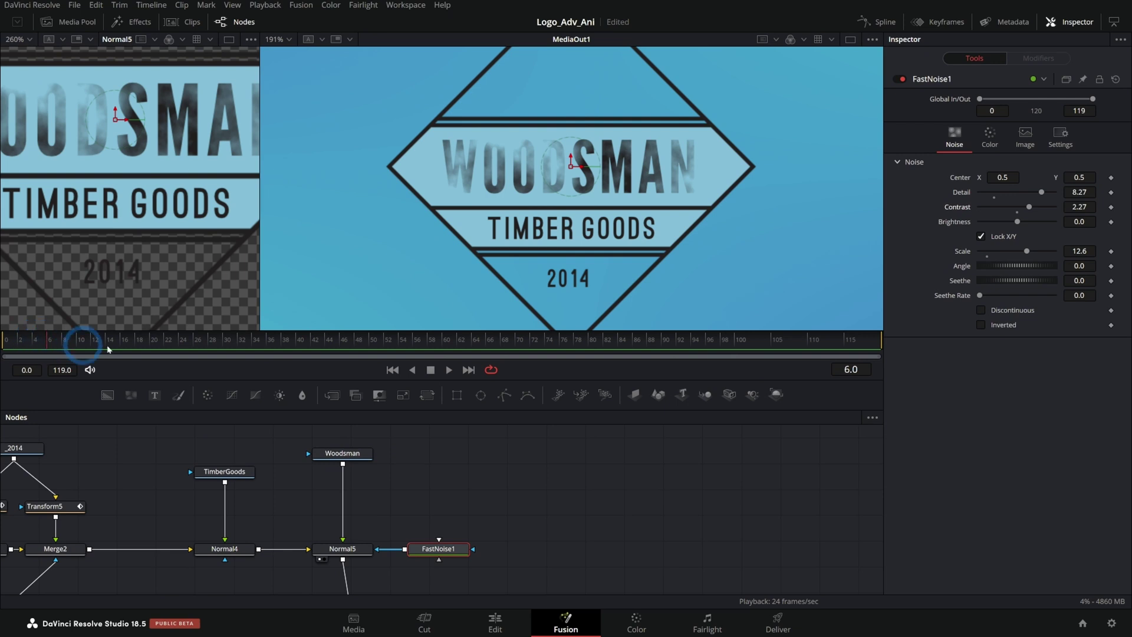
pyautogui.click(990, 137)
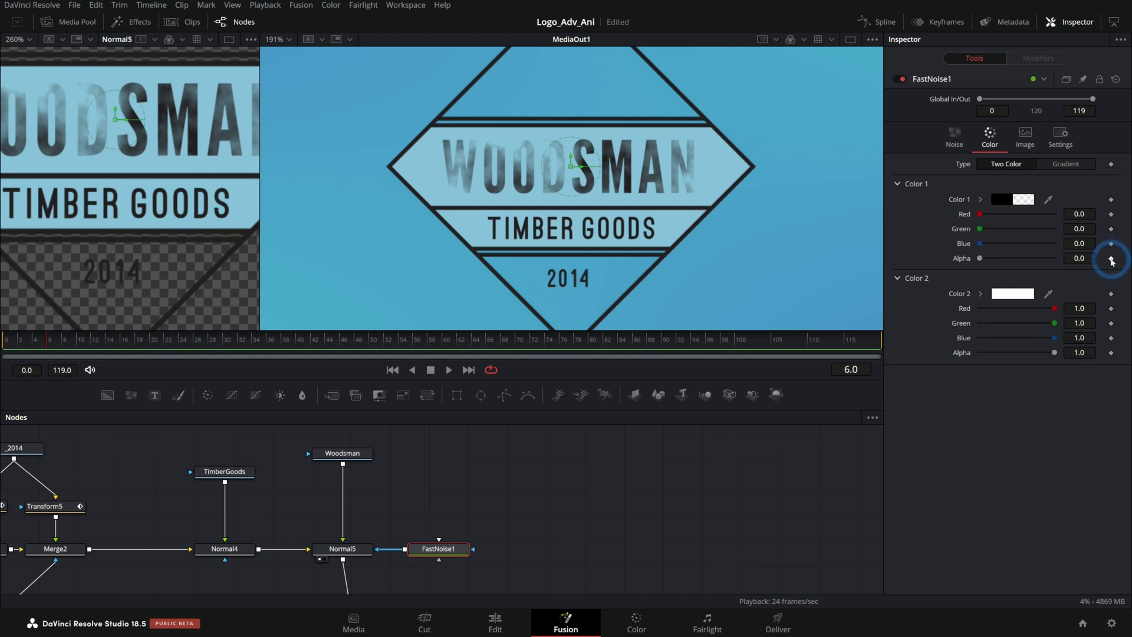
# - Keyframe the first noise colour's transparency at the start and a later frame to fade it
pyautogui.click(1111, 260)
pyautogui.moveTo(61, 339); pyautogui.dragTo(183, 341)
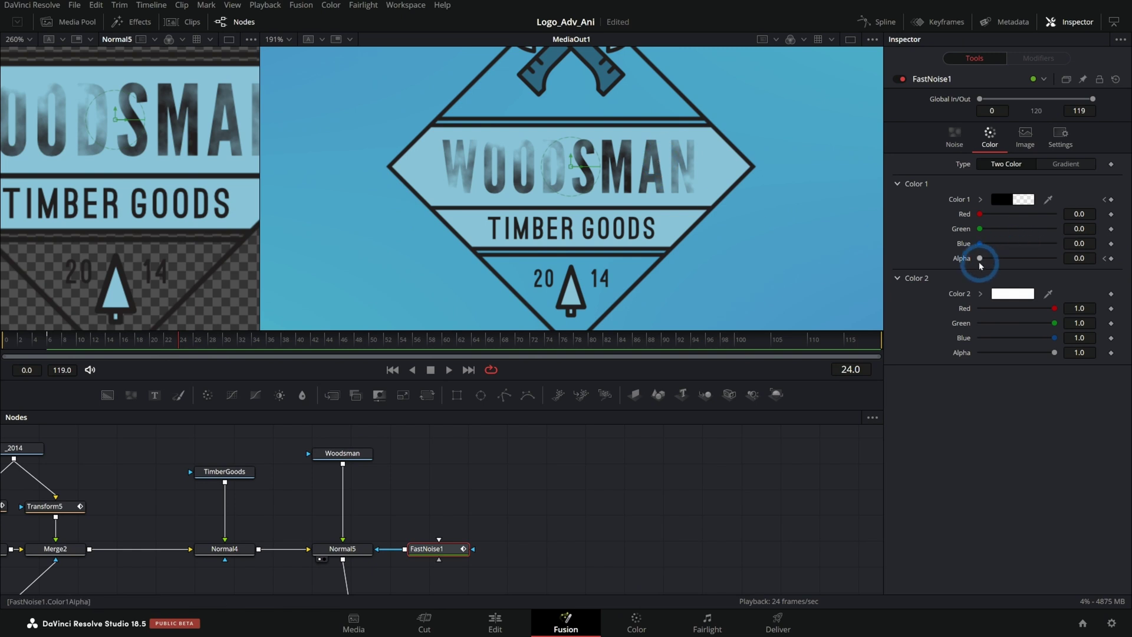
pyautogui.click(1111, 258)
pyautogui.click(96, 354)
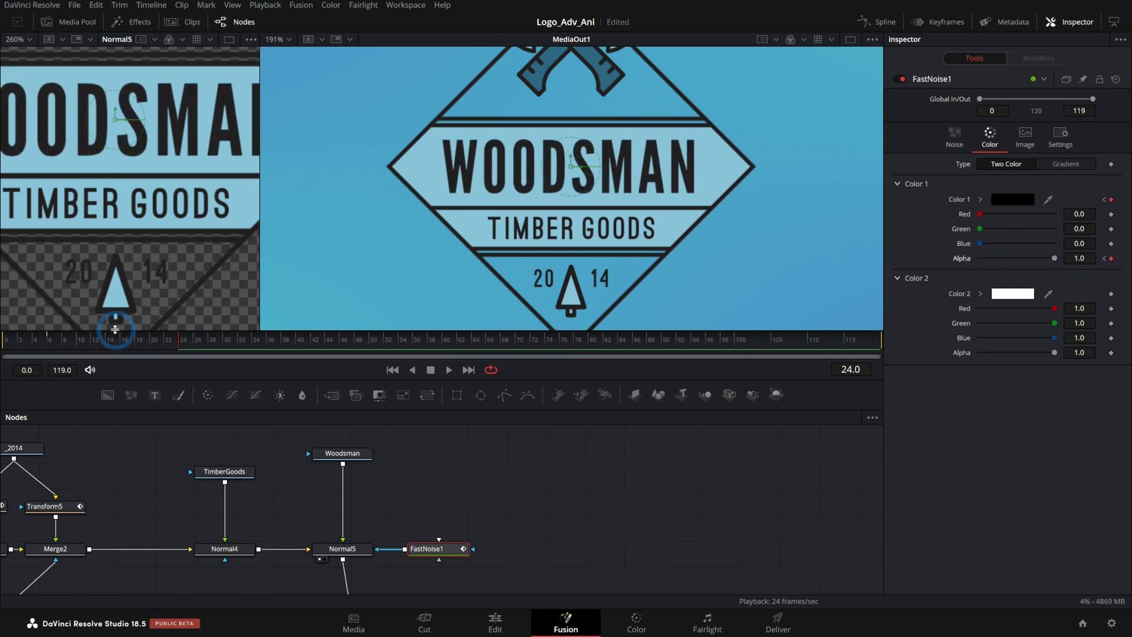
pyautogui.click(147, 335)
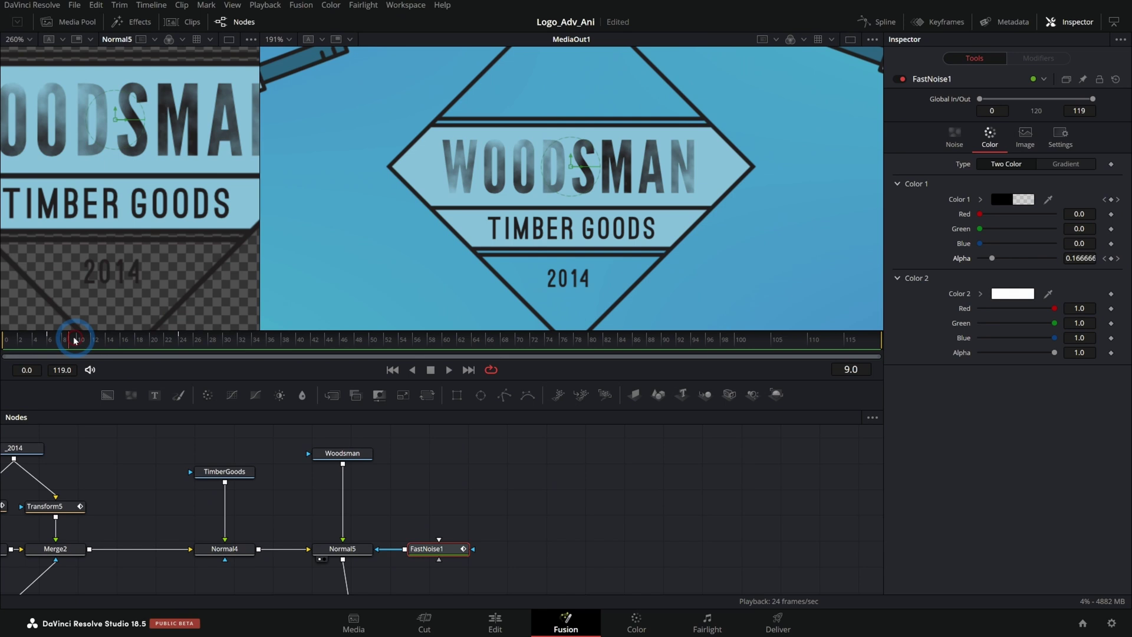
pyautogui.moveTo(74, 340); pyautogui.dragTo(47, 340)
# - Set FastNoise1's Seethe Rate to 0.11 so the grunge evolves, and preview the fade-in
pyautogui.click(954, 139)
pyautogui.moveTo(986, 293); pyautogui.dragTo(979, 297)
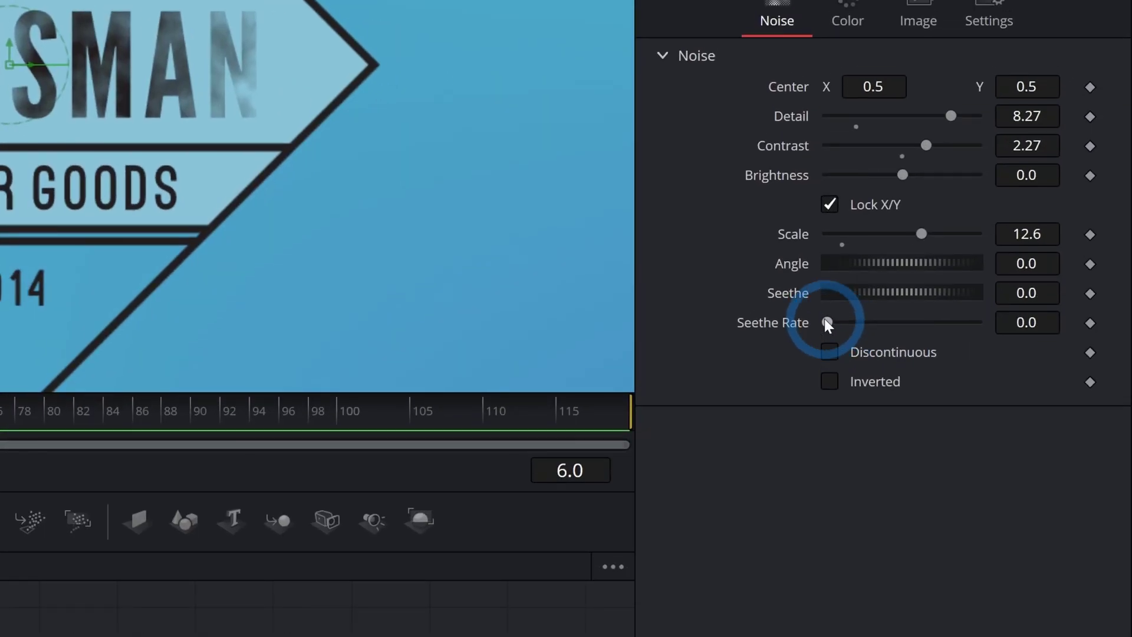
pyautogui.moveTo(825, 322); pyautogui.dragTo(841, 323)
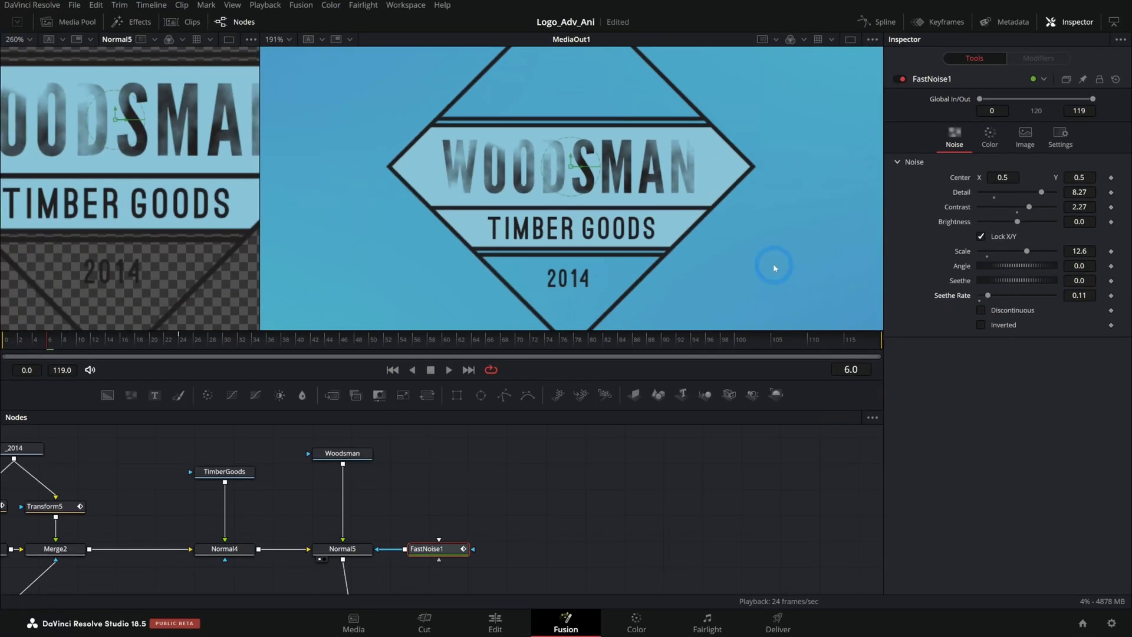
pyautogui.press('space')
pyautogui.click(561, 206)
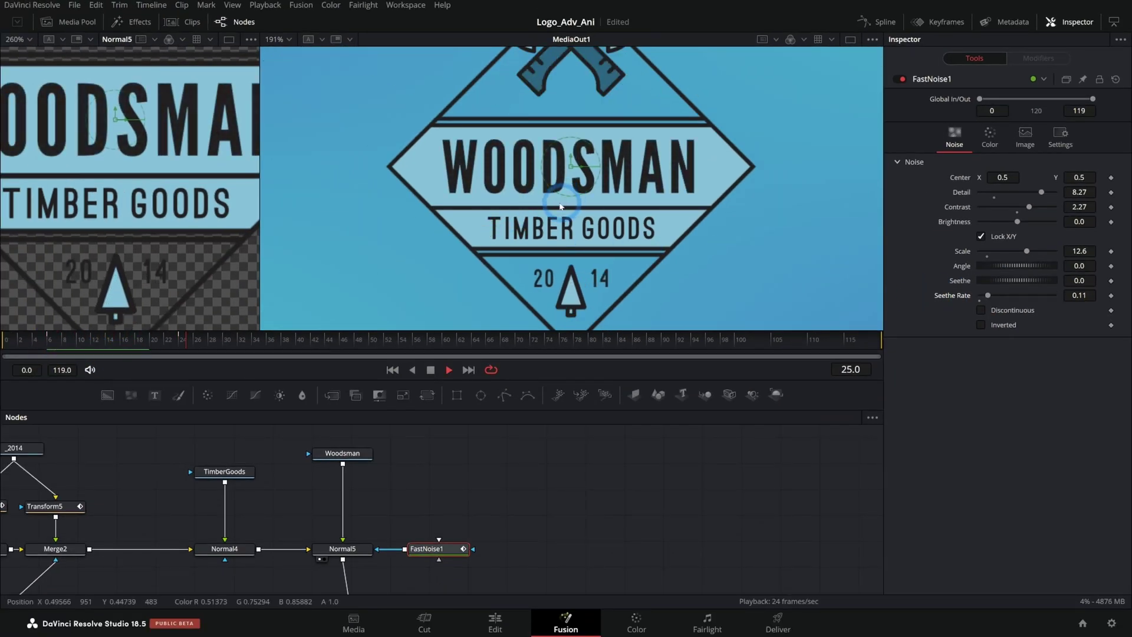
pyautogui.moveTo(79, 356); pyautogui.dragTo(49, 352)
pyautogui.click(461, 496)
pyautogui.click(354, 549)
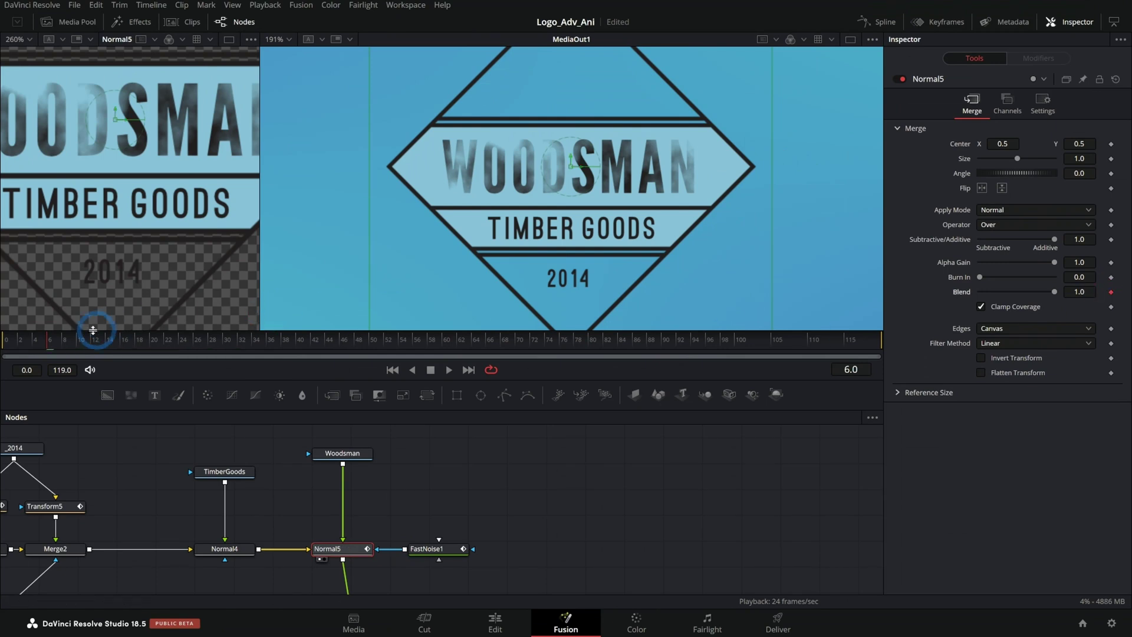
pyautogui.moveTo(42, 344); pyautogui.dragTo(6, 345)
pyautogui.click(961, 298)
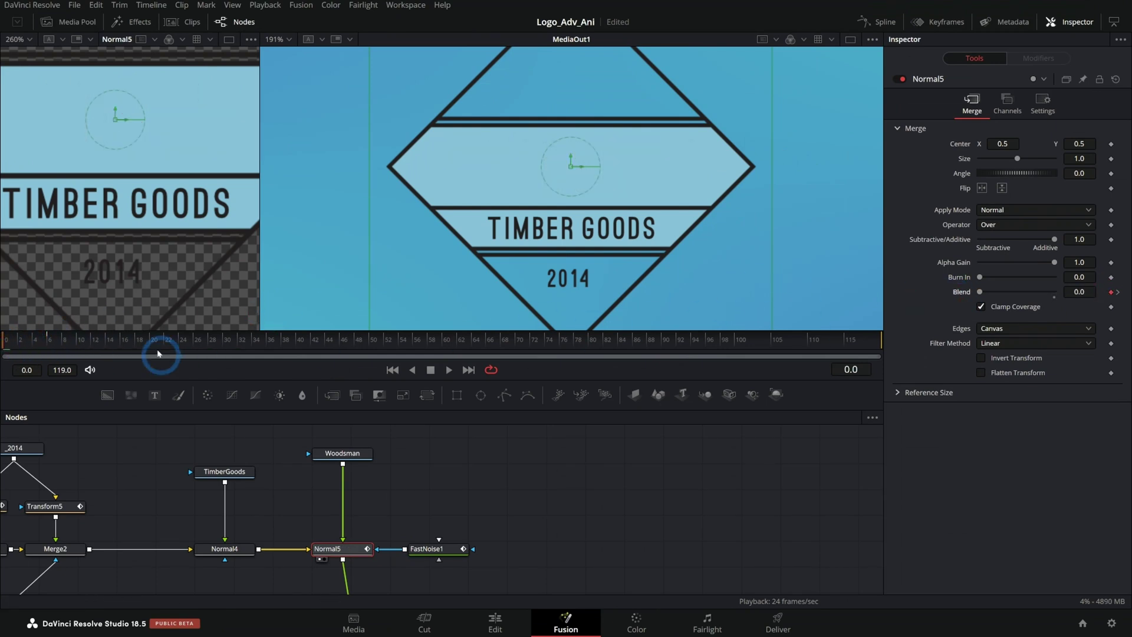
pyautogui.moveTo(10, 347); pyautogui.dragTo(83, 366)
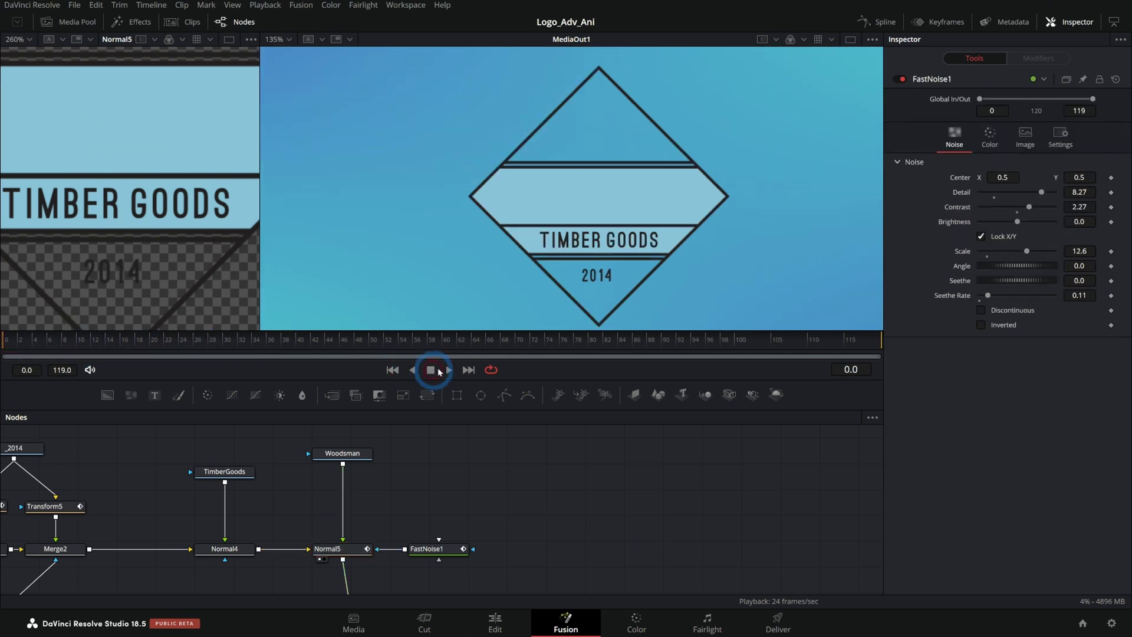
pyautogui.click(432, 369)
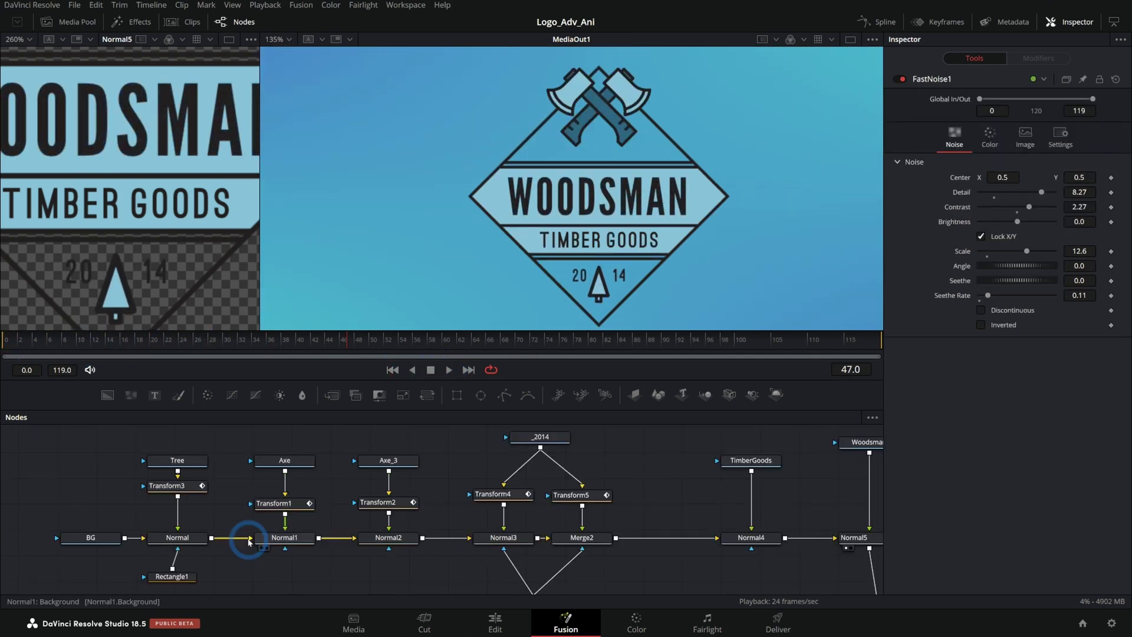
# - Insert Transform6 after BG, keyframing Size 1.0 at frame 24 and about 0.945 at frame 0
pyautogui.moveTo(245, 535); pyautogui.dragTo(387, 530)
pyautogui.moveTo(267, 526); pyautogui.dragTo(262, 527)
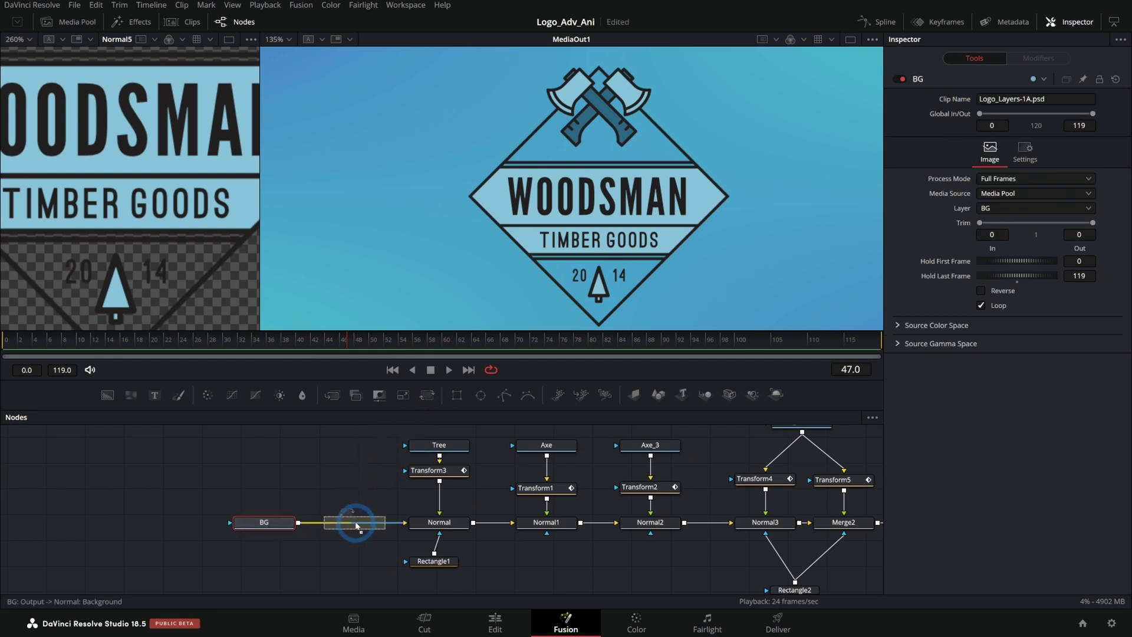
pyautogui.moveTo(356, 525); pyautogui.dragTo(369, 509)
pyautogui.moveTo(139, 342); pyautogui.dragTo(181, 344)
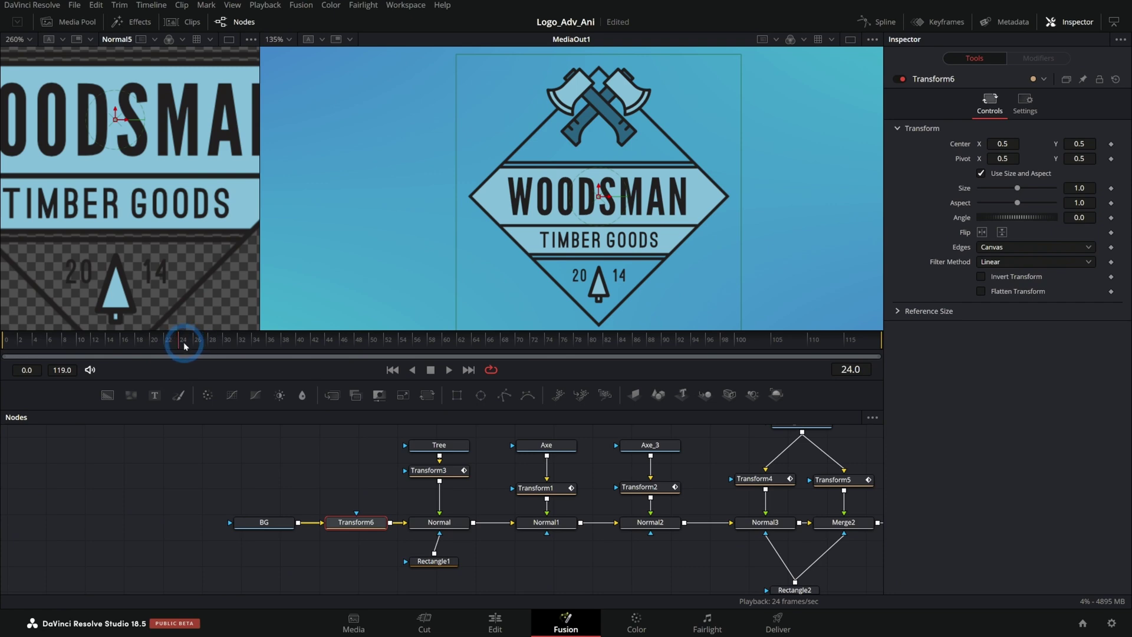
pyautogui.click(1111, 189)
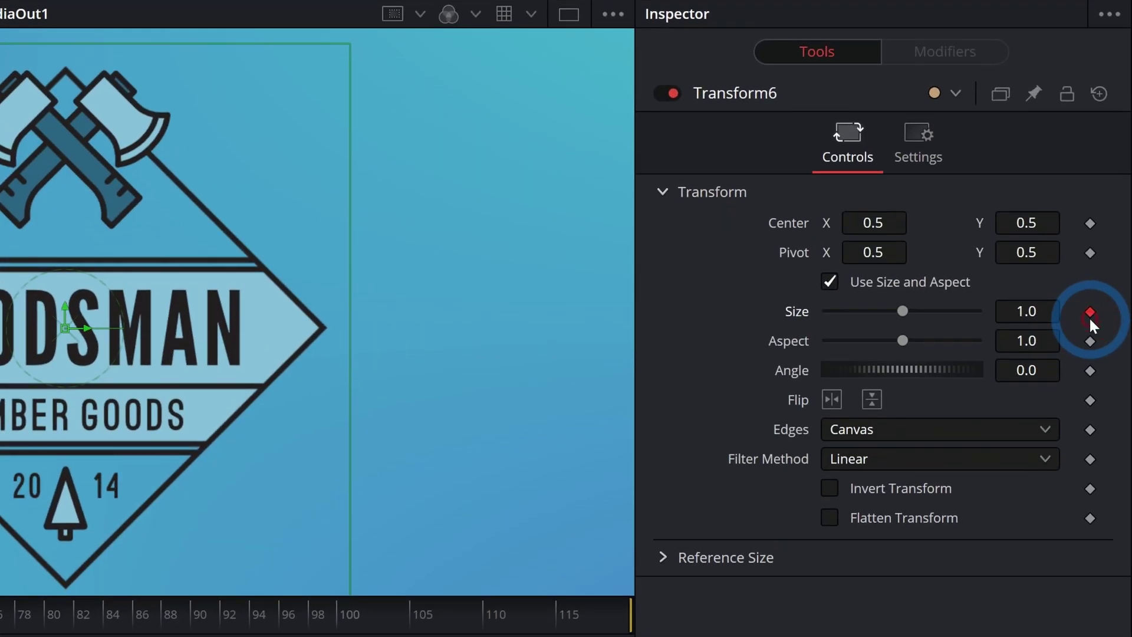
pyautogui.press('Home')
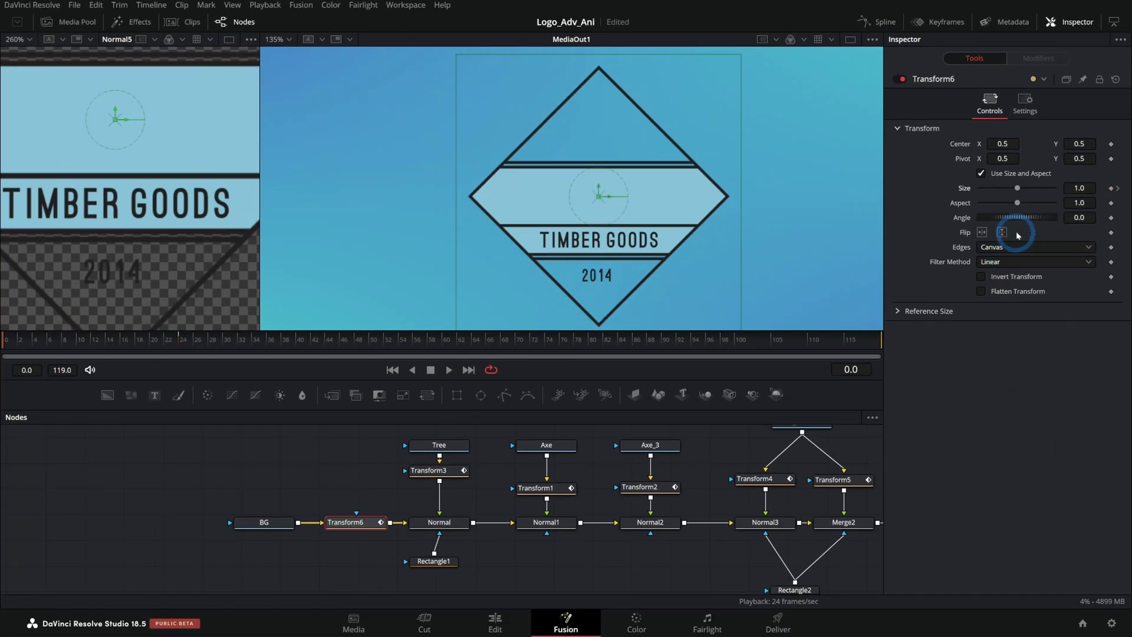
pyautogui.moveTo(1083, 188); pyautogui.dragTo(1053, 191)
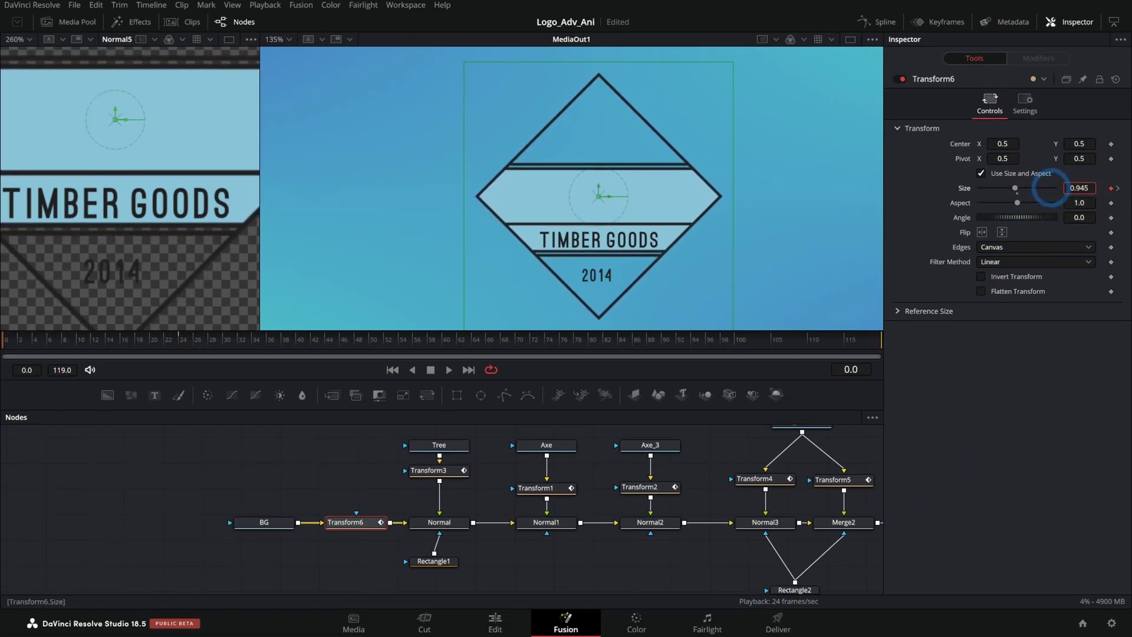
pyautogui.moveTo(12, 340)
pyautogui.mouseDown()
pyautogui.moveTo(209, 346)
pyautogui.moveTo(5, 349)
pyautogui.mouseUp()
pyautogui.press('space')
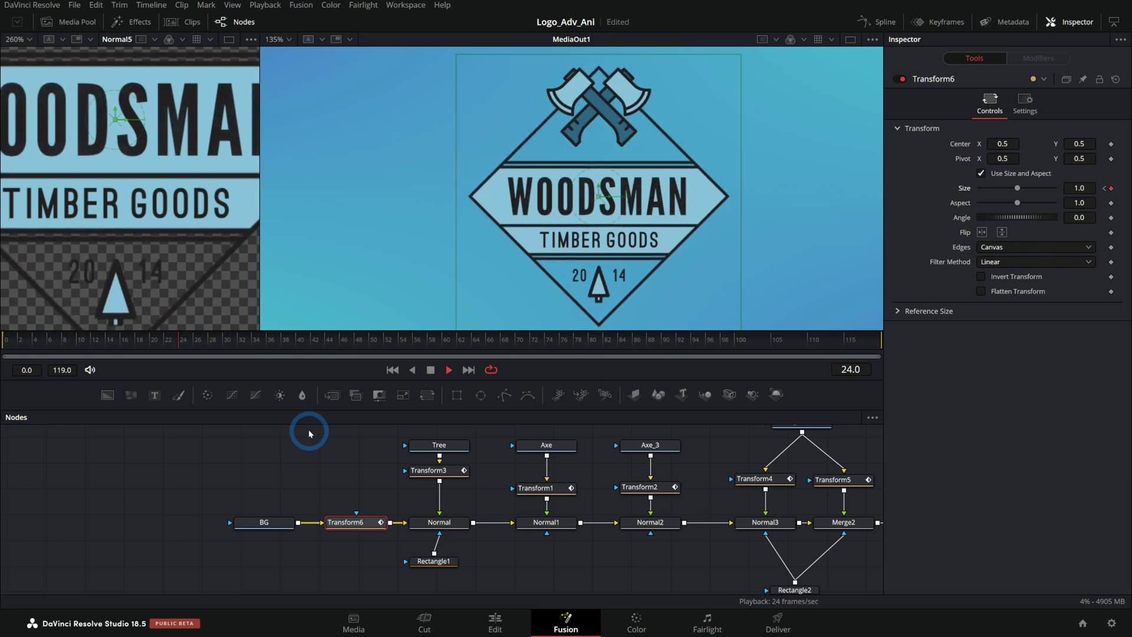
pyautogui.hscroll(5, 188, 468)
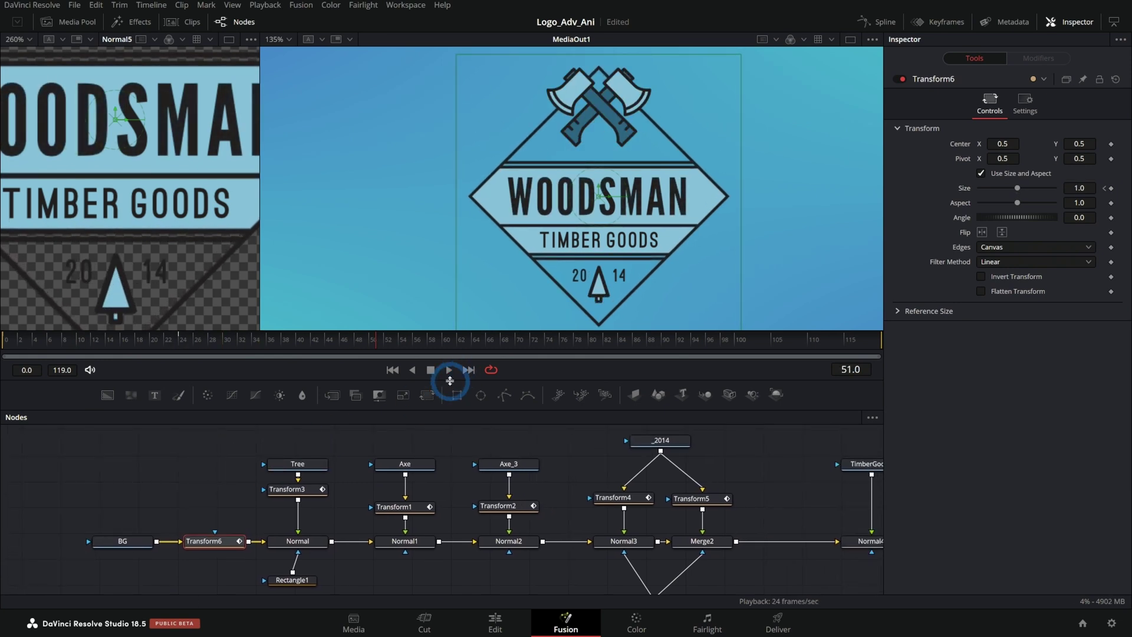
# - Enlarge the node area and shift the nodes from BG through Merge2 to the right
pyautogui.moveTo(453, 379); pyautogui.dragTo(452, 271)
pyautogui.scroll(-3, 471, 380)
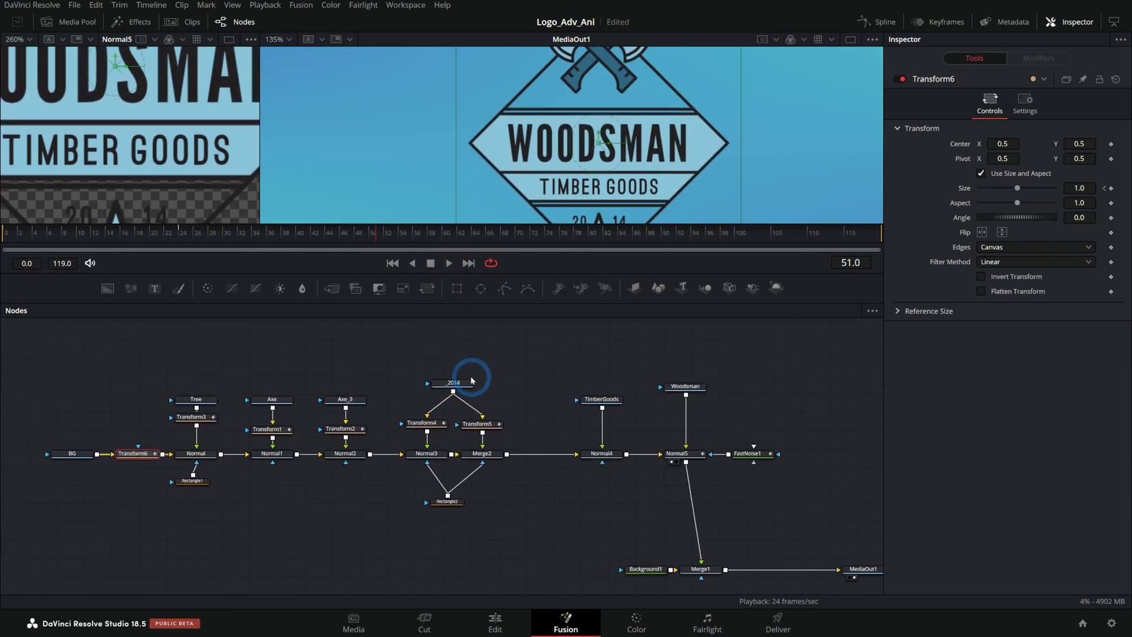
pyautogui.moveTo(49, 380); pyautogui.dragTo(493, 569)
pyautogui.moveTo(482, 453); pyautogui.dragTo(524, 454)
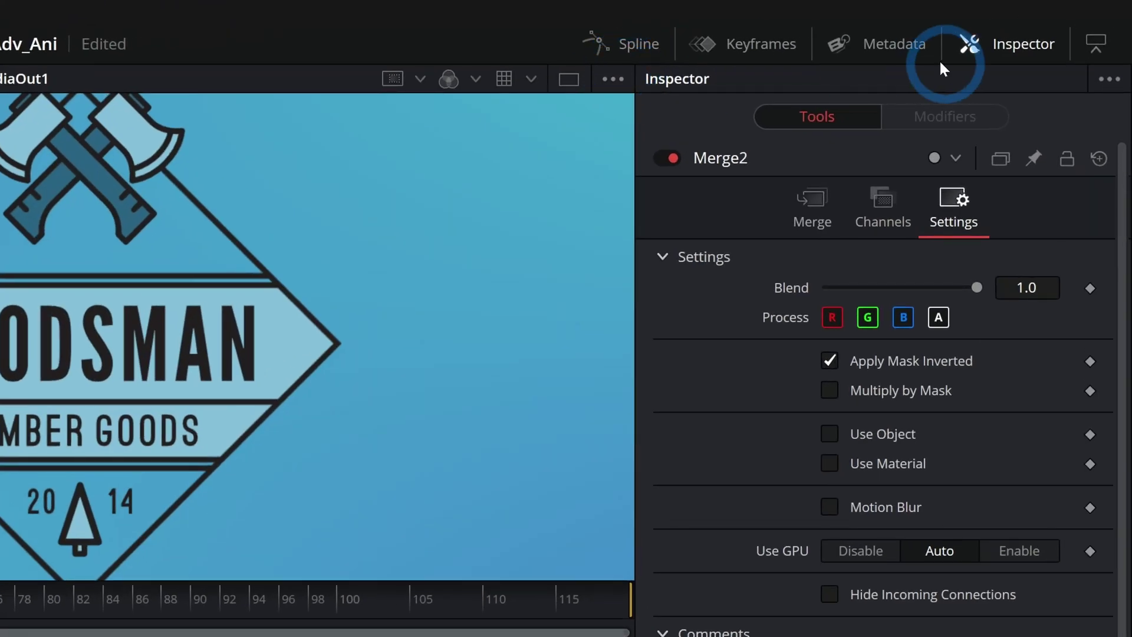
# - In the Spline editor, fit all curves and smooth every keyframe
pyautogui.click(608, 41)
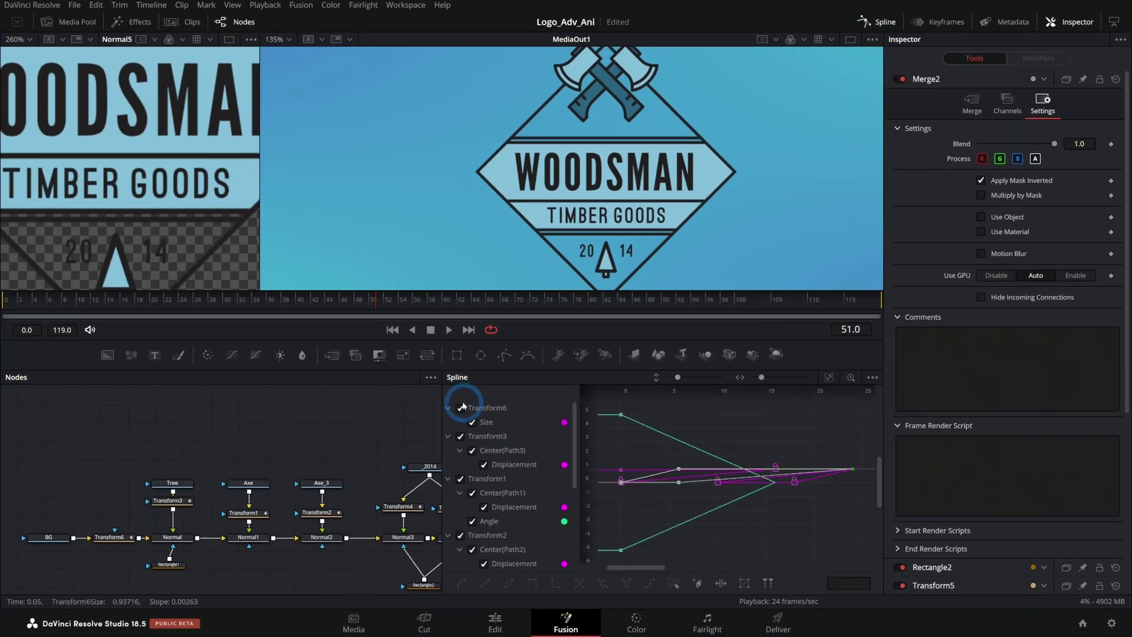
pyautogui.moveTo(442, 400); pyautogui.dragTo(146, 407)
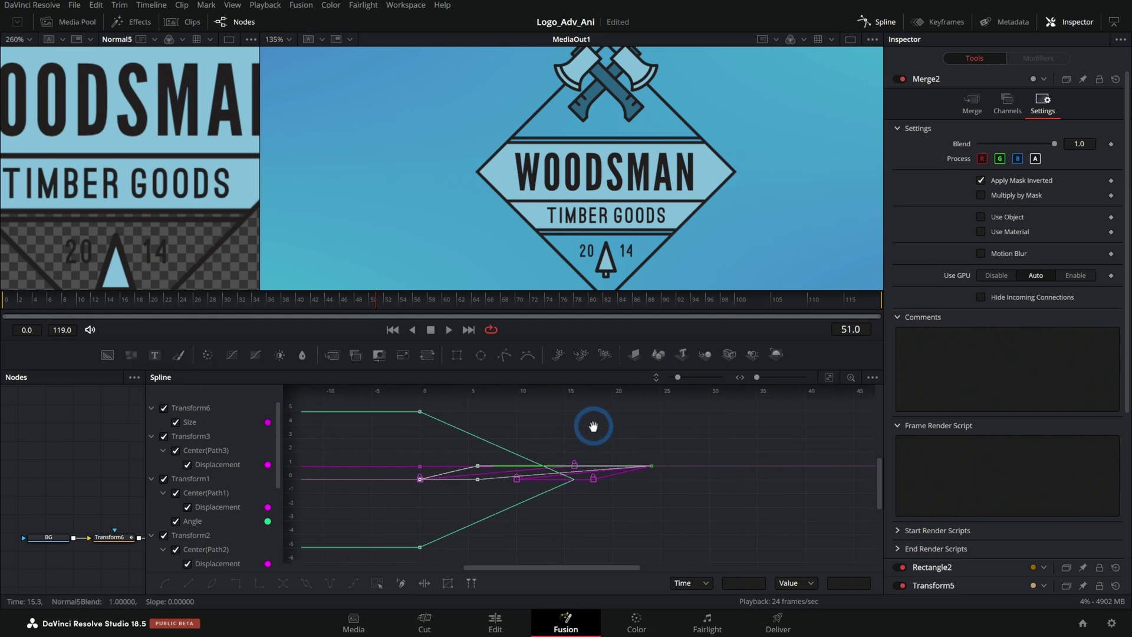
pyautogui.click(828, 378)
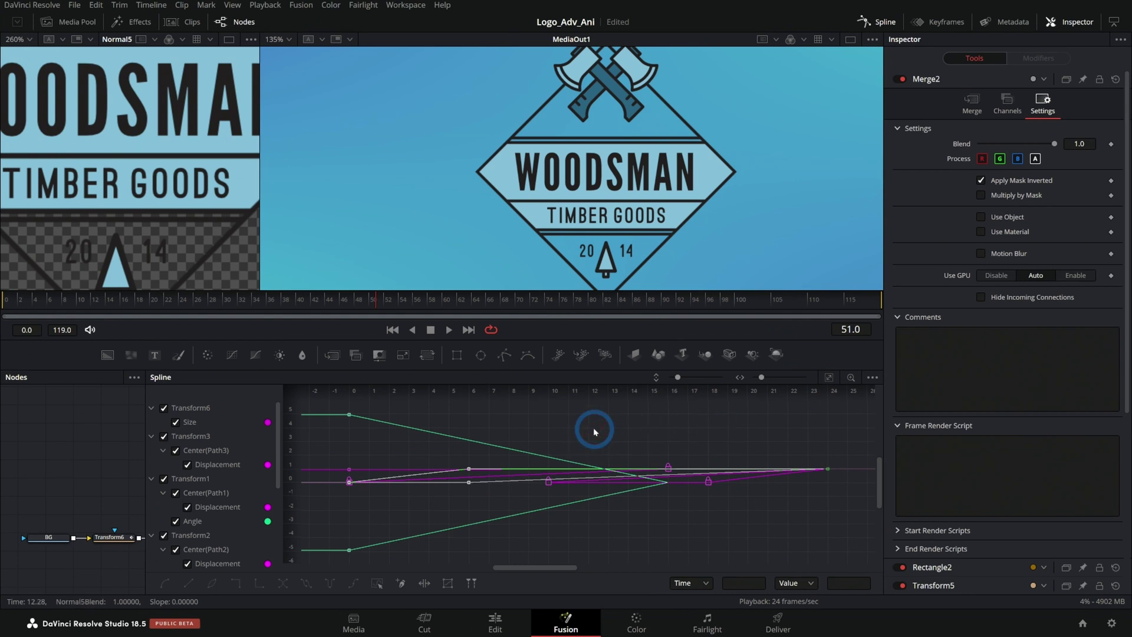
pyautogui.hotkey('ctrl', 'a')
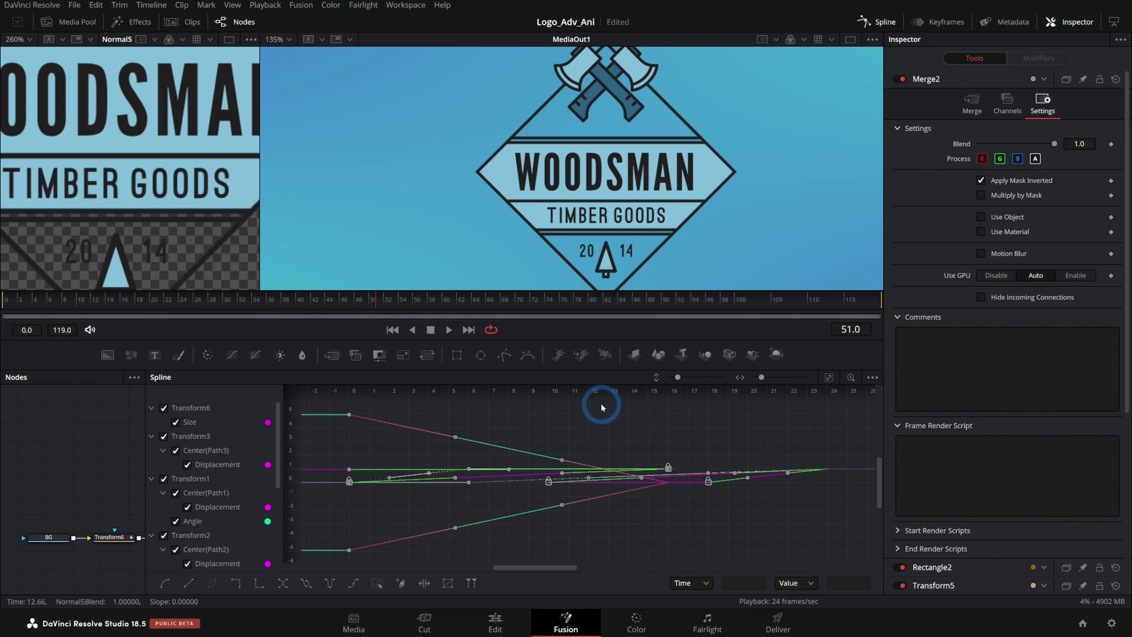
pyautogui.hotkey('shift', 's')
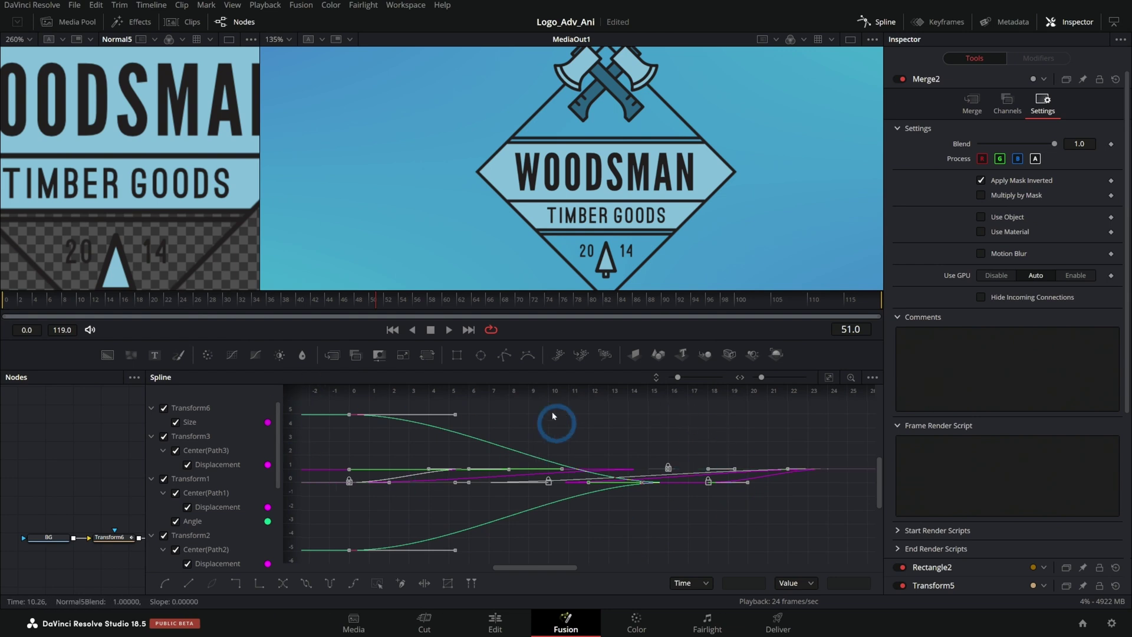
# - Replay the finished animation from the start and show it in one large viewer
pyautogui.click(392, 330)
pyautogui.click(449, 329)
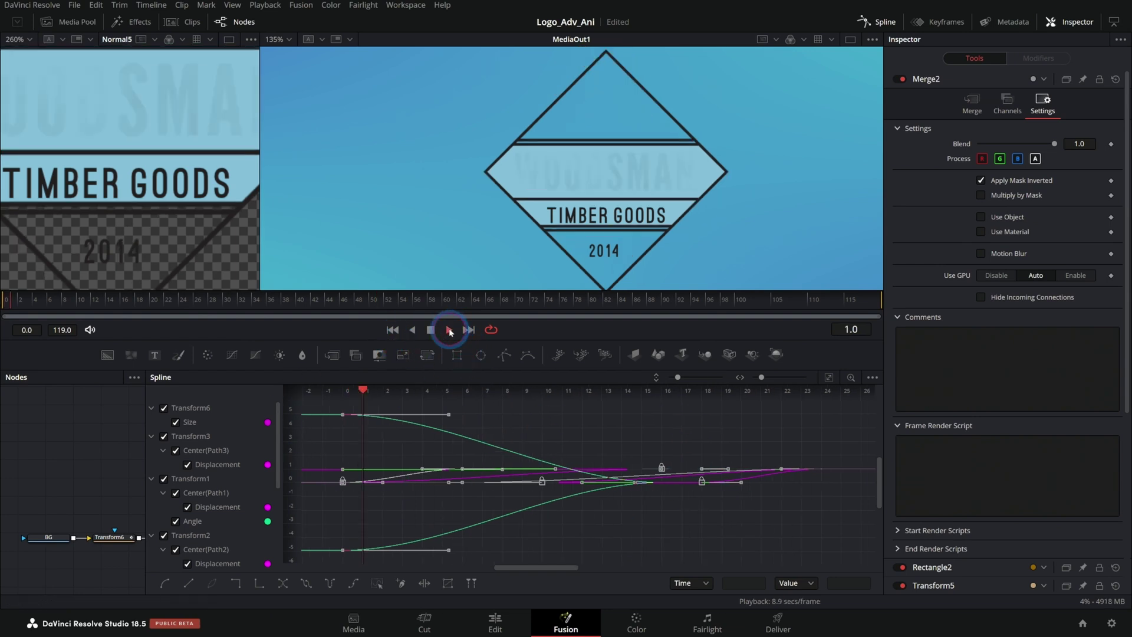
pyautogui.click(392, 330)
pyautogui.click(392, 330)
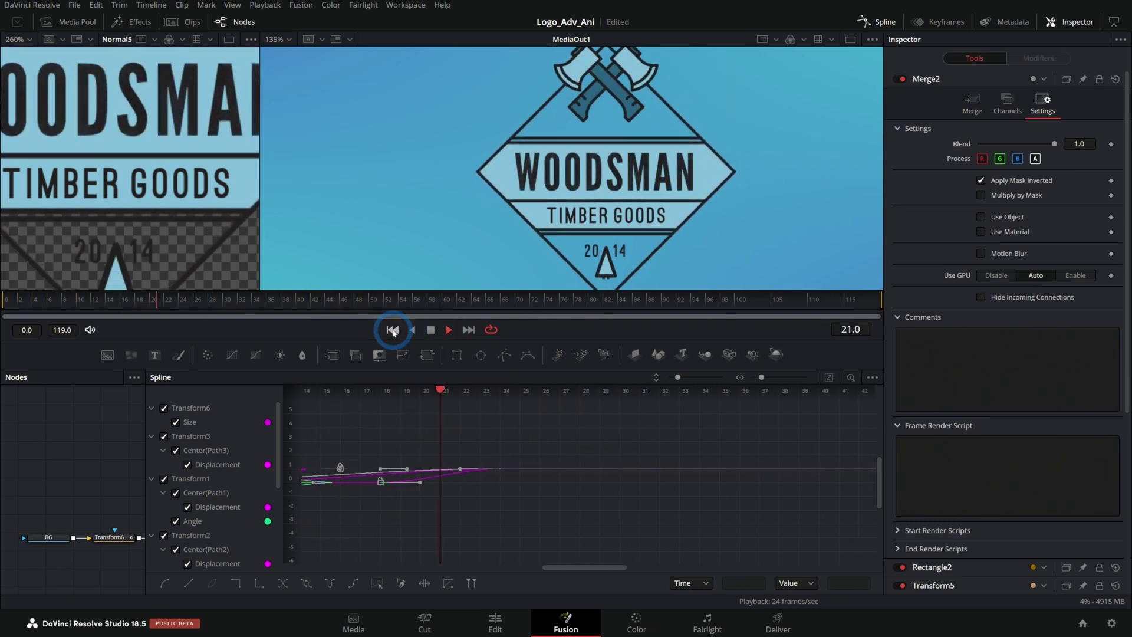
pyautogui.hotkey('alt', 'f')
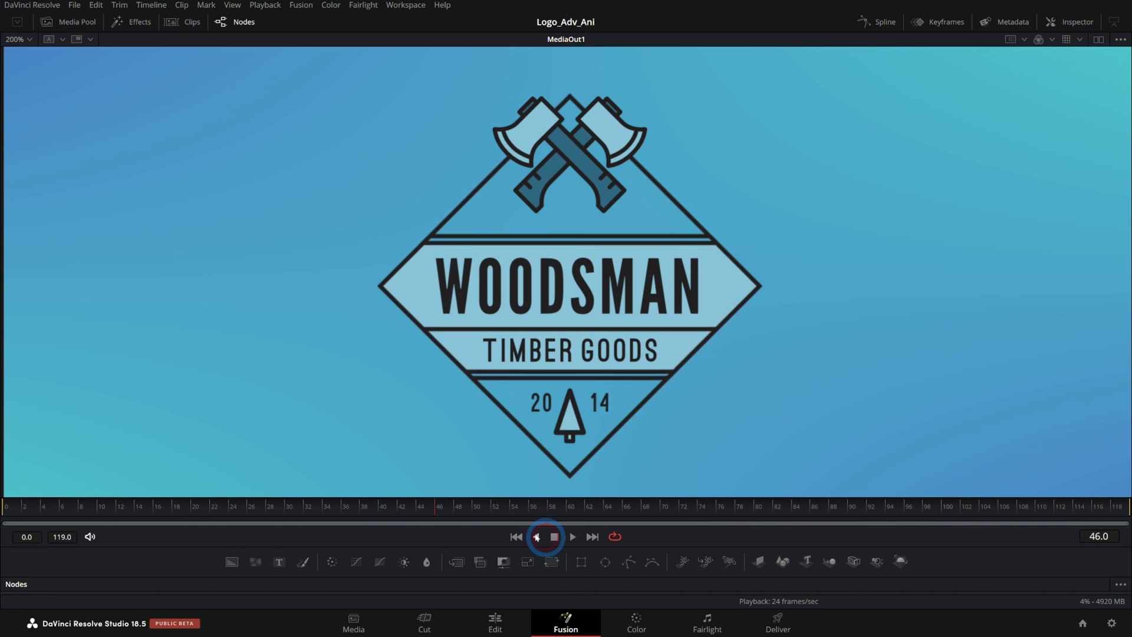
pyautogui.moveTo(257, 514); pyautogui.dragTo(7, 536)
pyautogui.press('space')
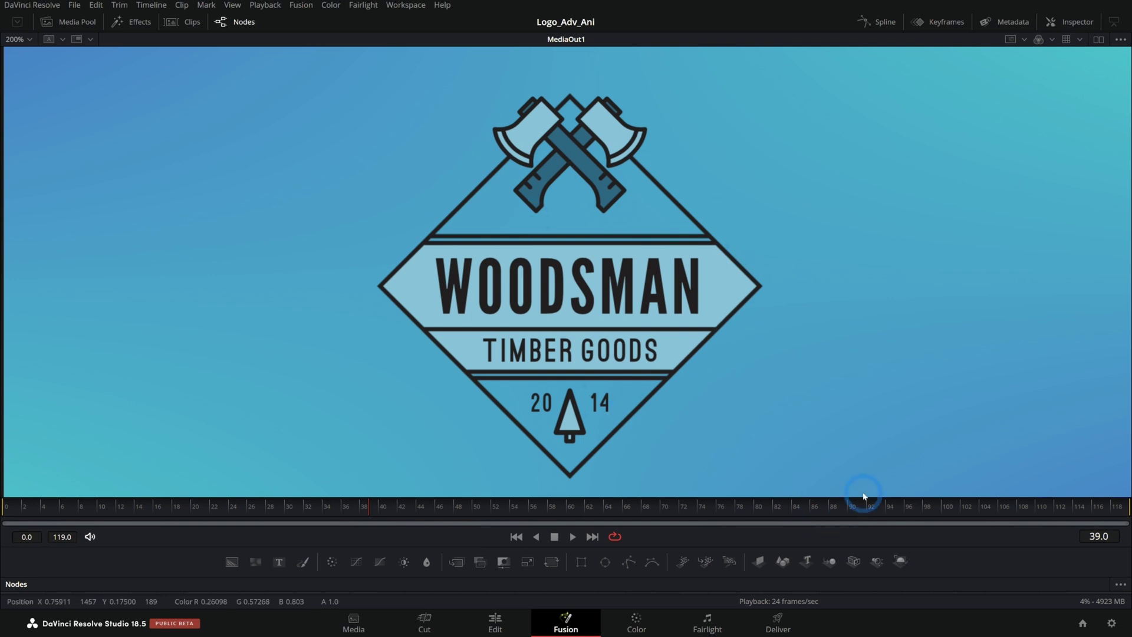
pyautogui.moveTo(863, 496); pyautogui.dragTo(863, 160)
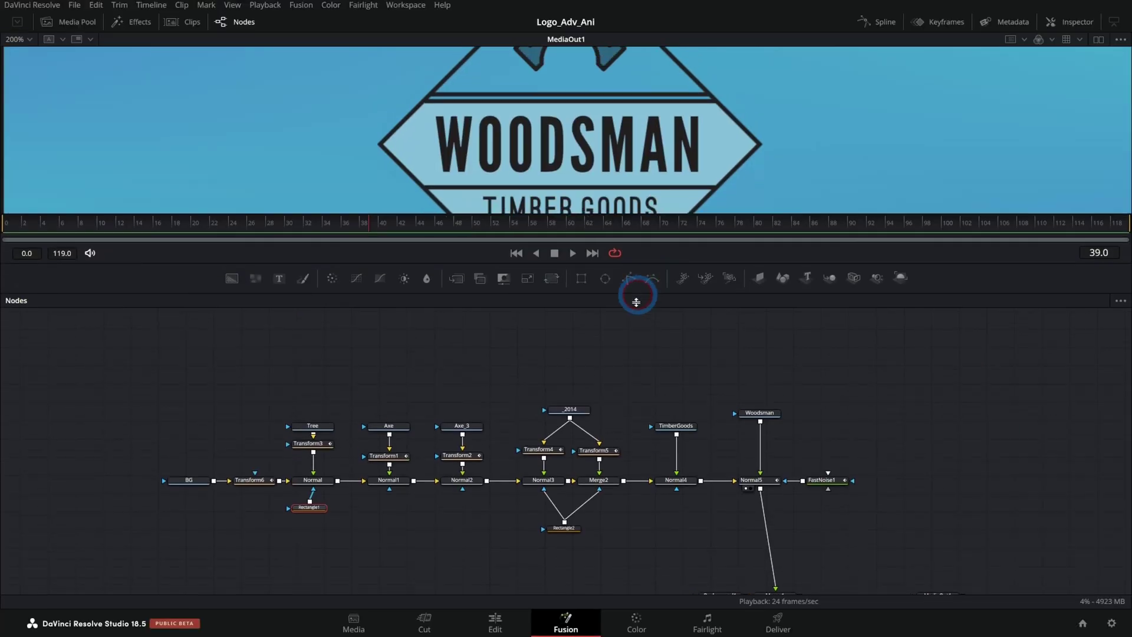
pyautogui.moveTo(636, 302); pyautogui.dragTo(611, 590)
pyautogui.click(516, 553)
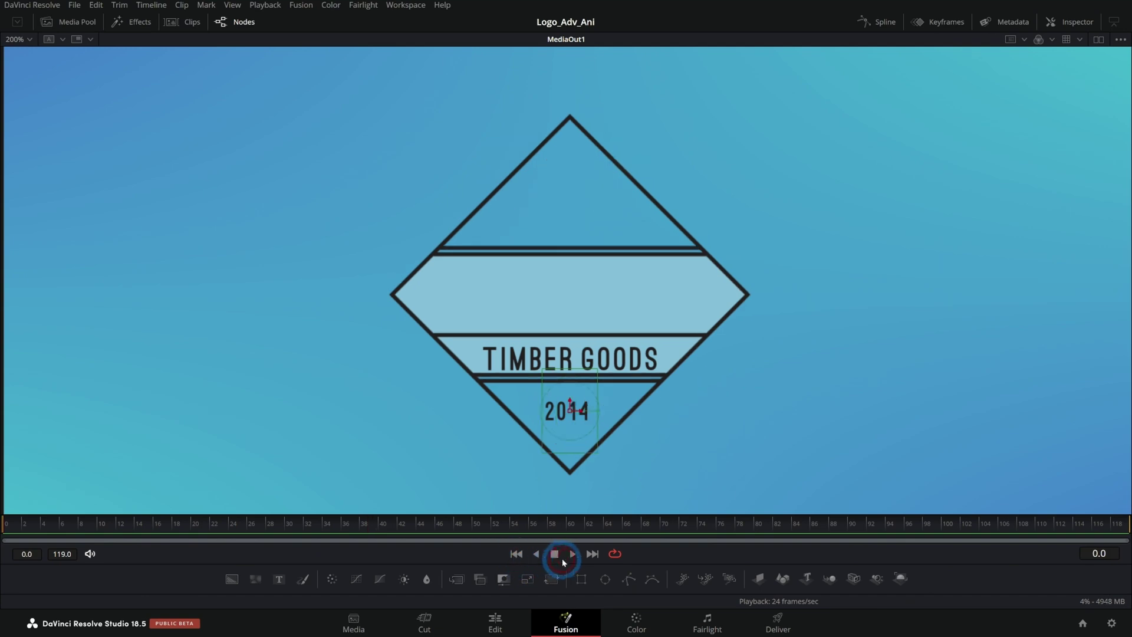